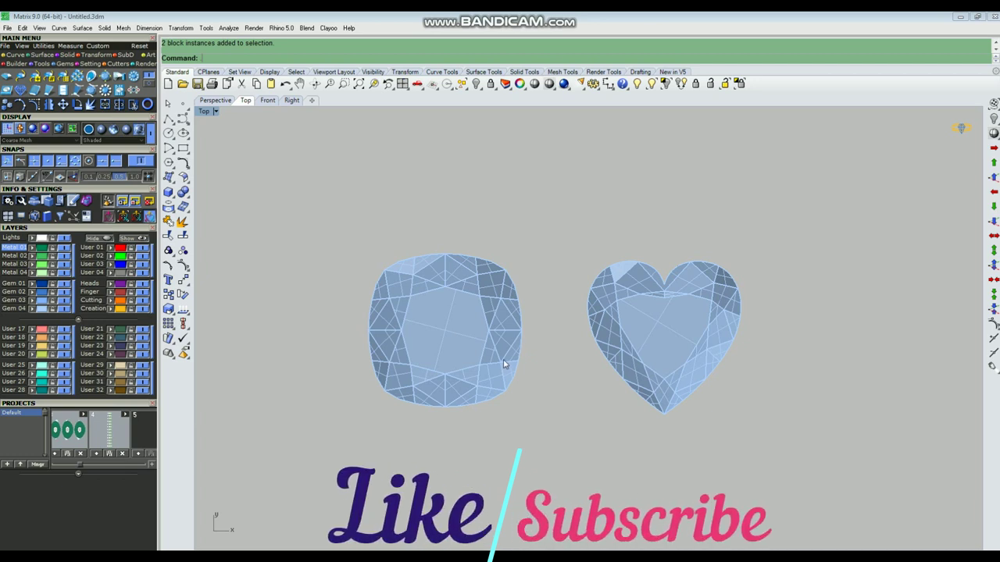
scroll(521, 360, "up", 2)
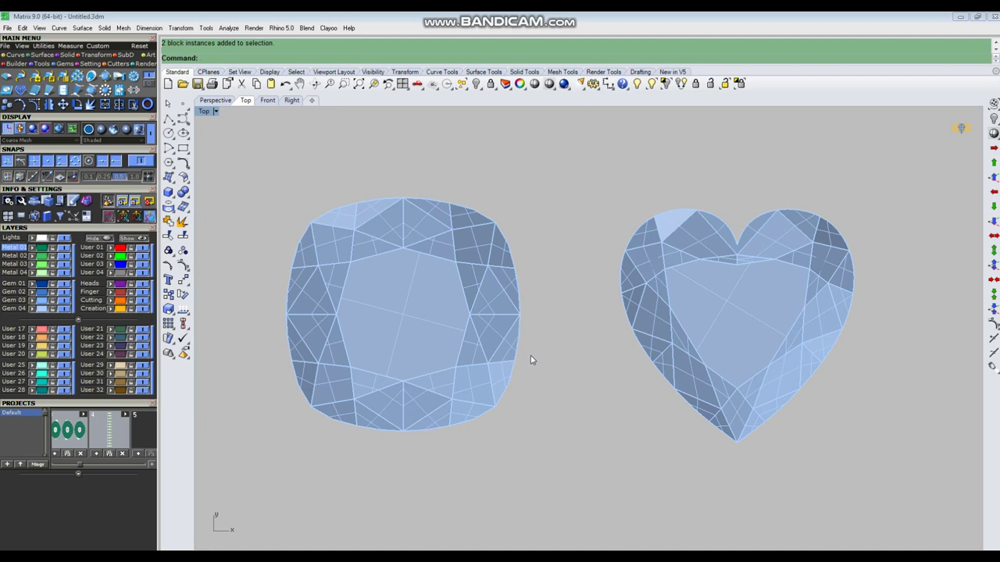
scroll(529, 360, "down", 3)
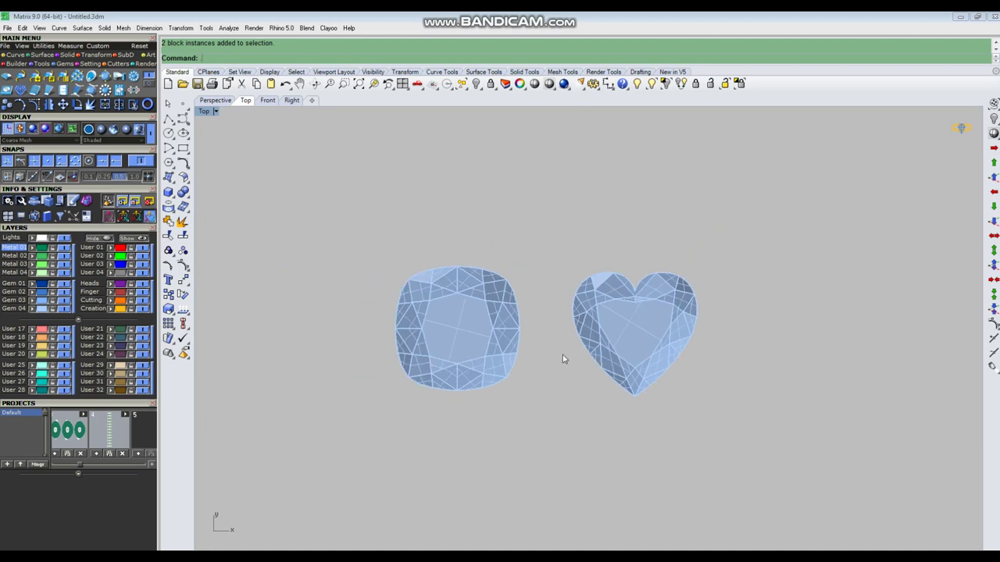
scroll(563, 359, "up", 3)
right_click_drag(566, 373, 536, 380)
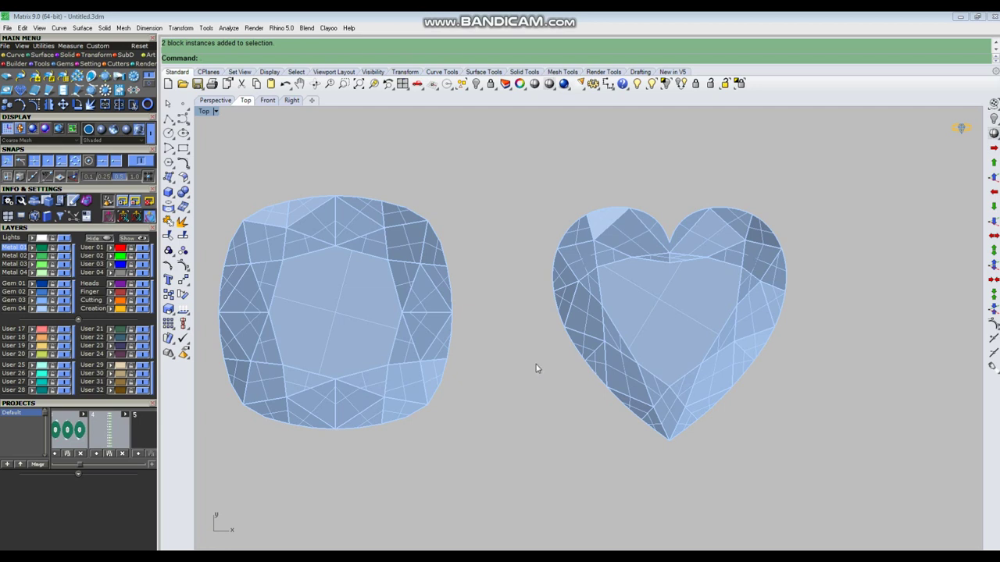
scroll(520, 386, "down", 3)
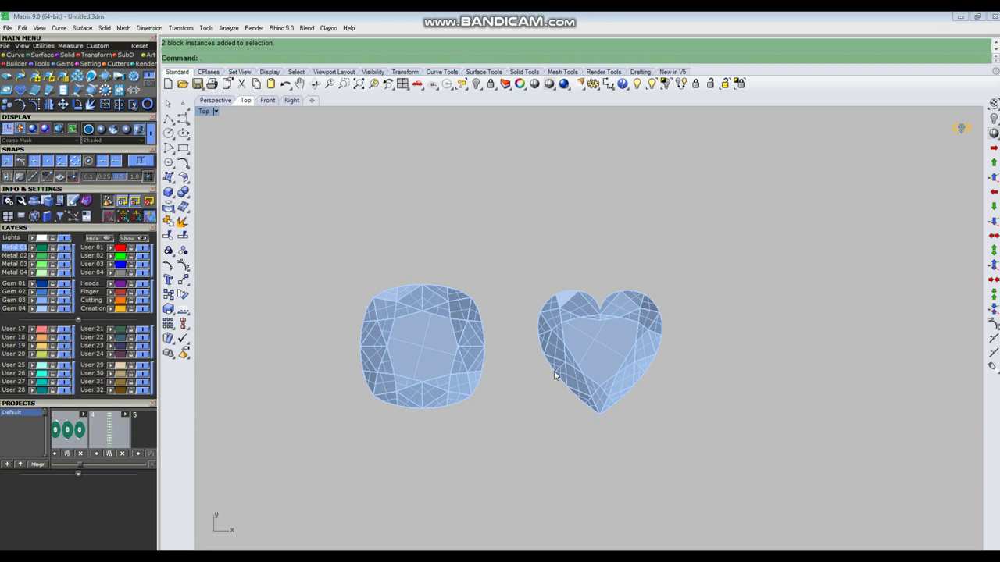
scroll(480, 402, "up", 3)
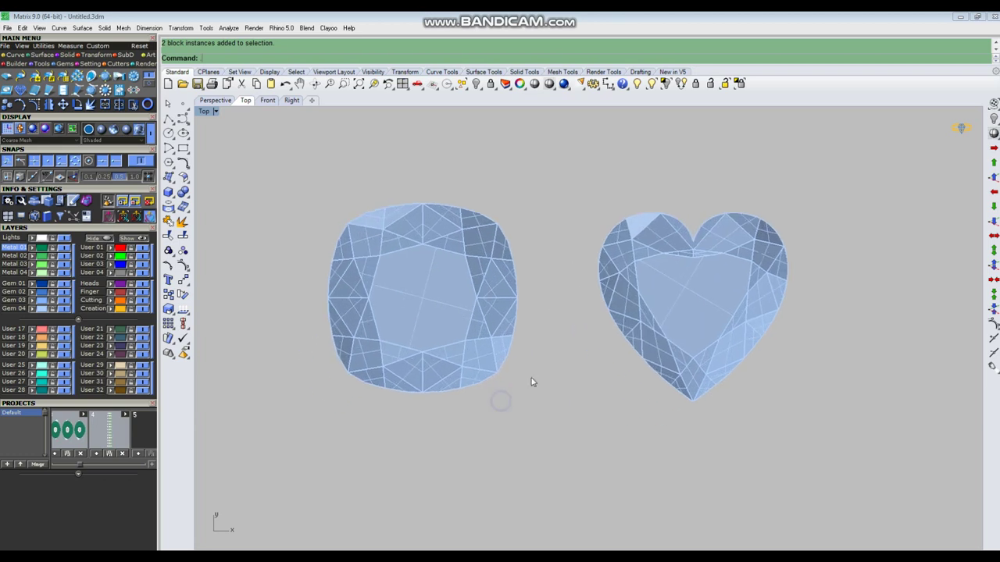
Examine the cushion and heart gems together in the perspective view from several angles
key("ctrl+F4")
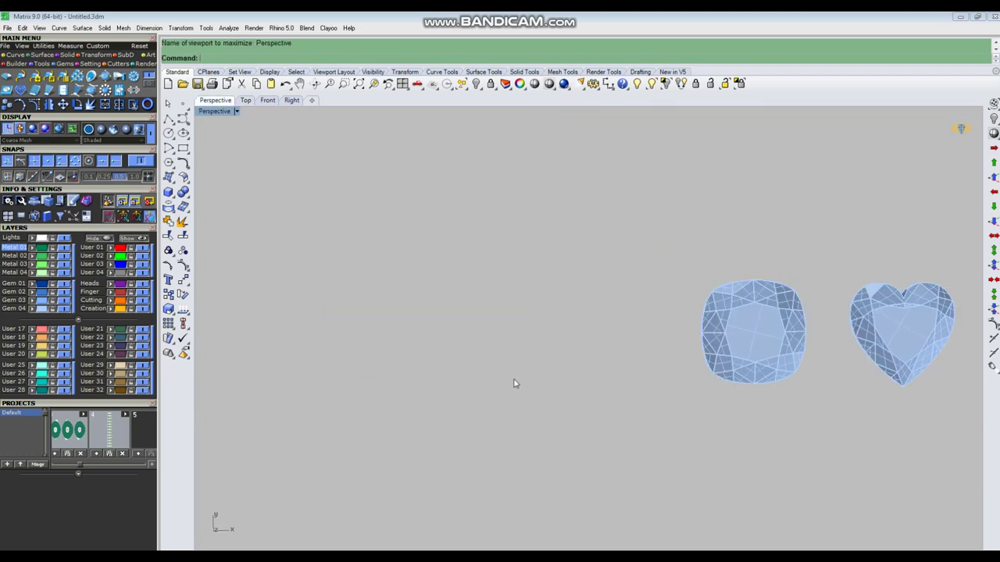
scroll(451, 351, "down", 5)
left_click_drag(772, 270, 548, 428)
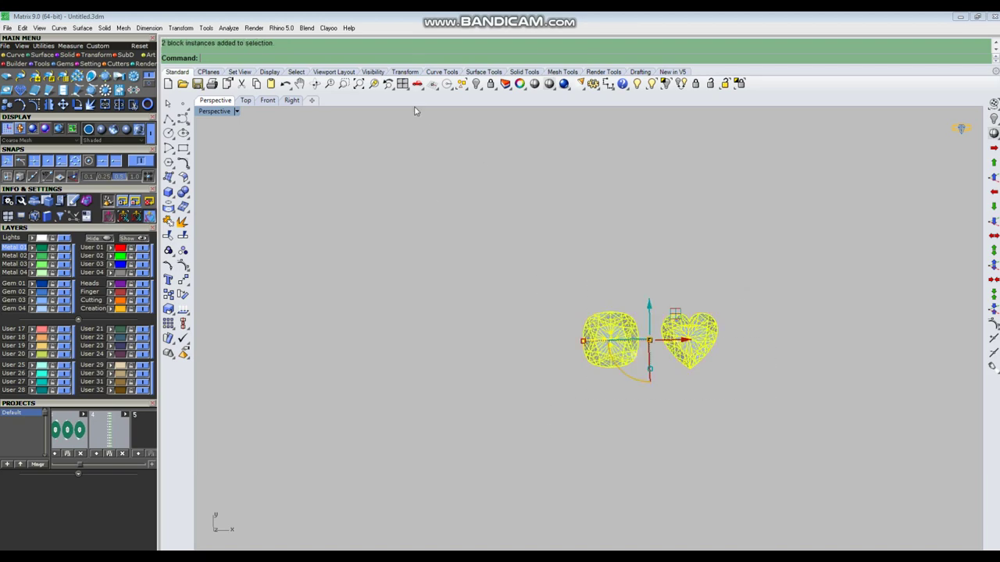
left_click(375, 85)
left_click(565, 257)
scroll(348, 359, "down", 5)
right_click_drag(471, 393, 479, 333)
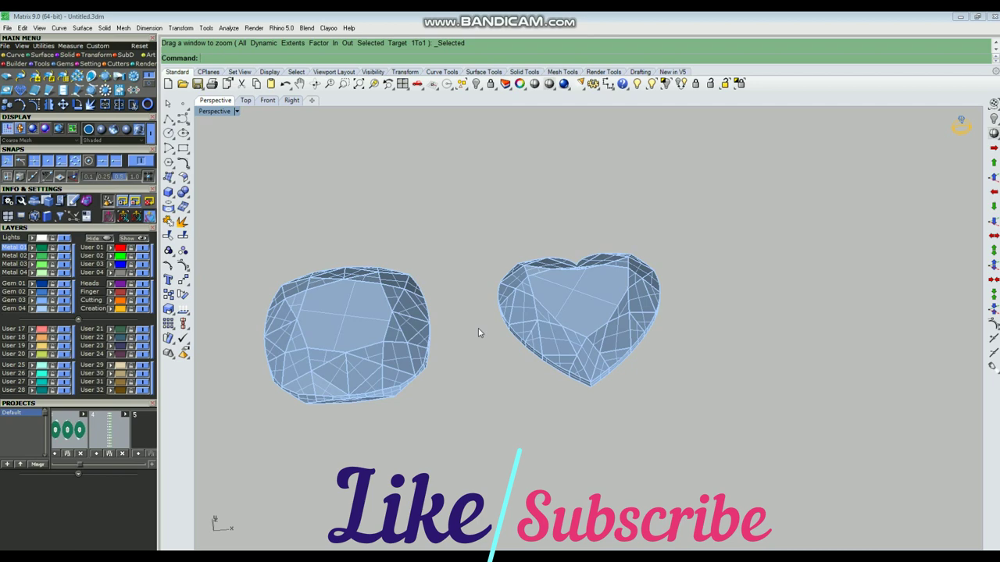
right_click_drag(563, 372, 567, 421)
scroll(661, 391, "down", 4)
right_click_drag(639, 388, 565, 397)
scroll(560, 392, "up", 4)
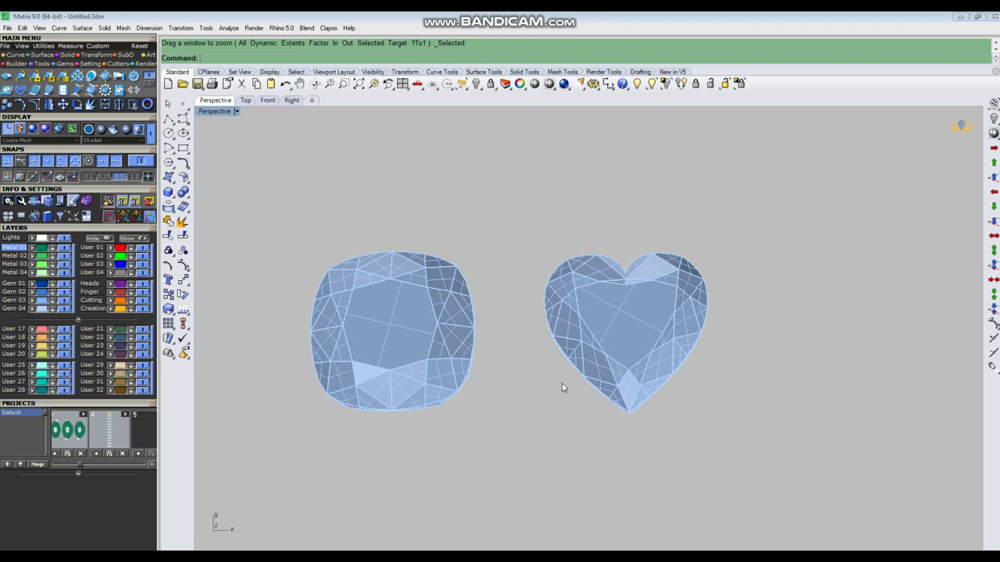
scroll(561, 384, "up", 4)
scroll(666, 337, "down", 2)
right_click_drag(540, 338, 526, 349)
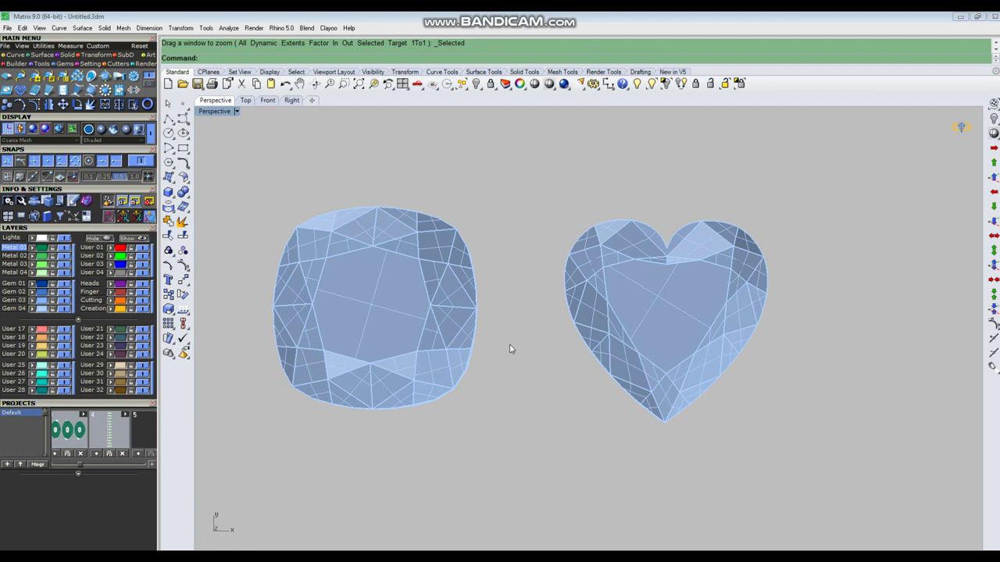
Return to the top view and hide the cushion gem
key("ctrl+F1")
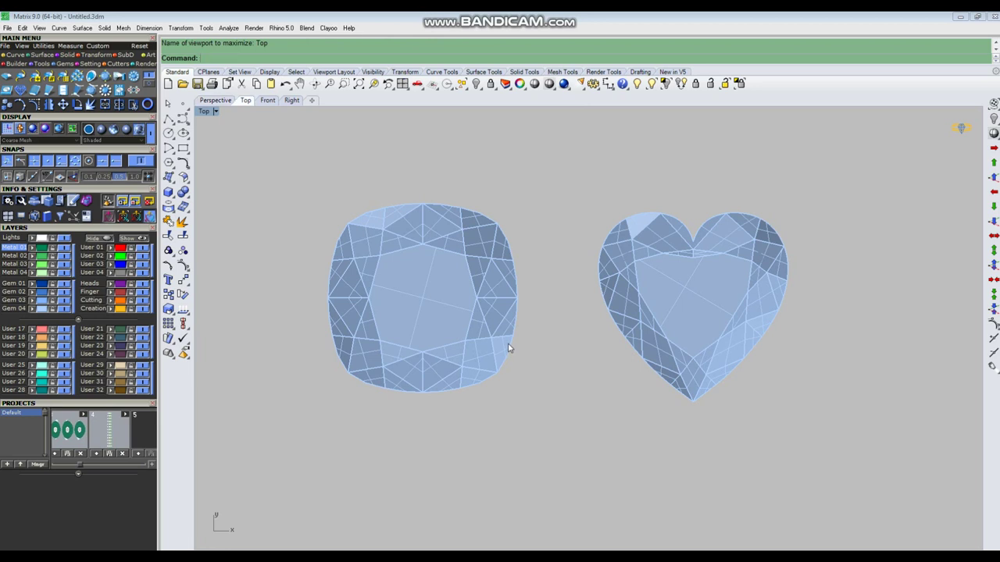
scroll(527, 343, "down", 3)
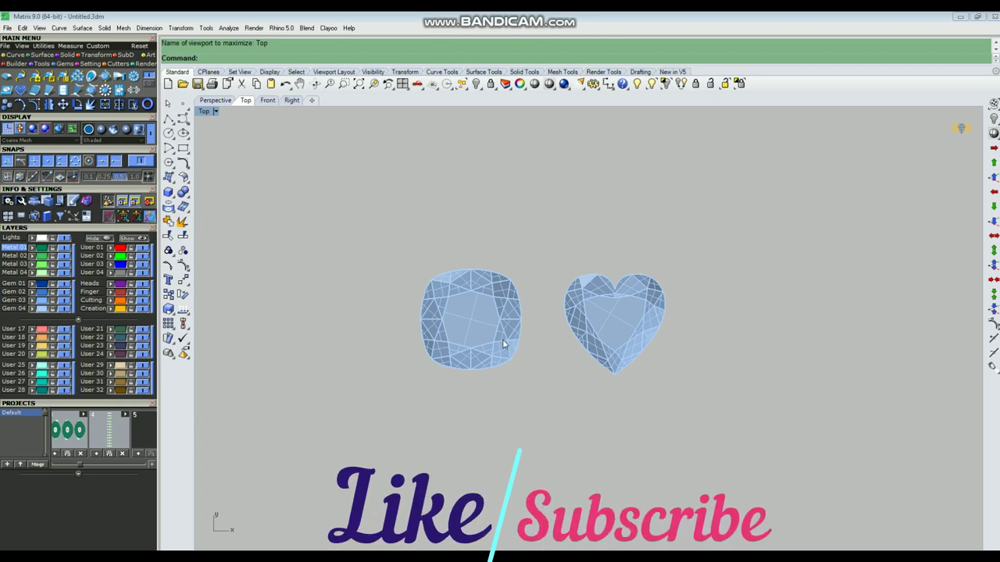
left_click(607, 336)
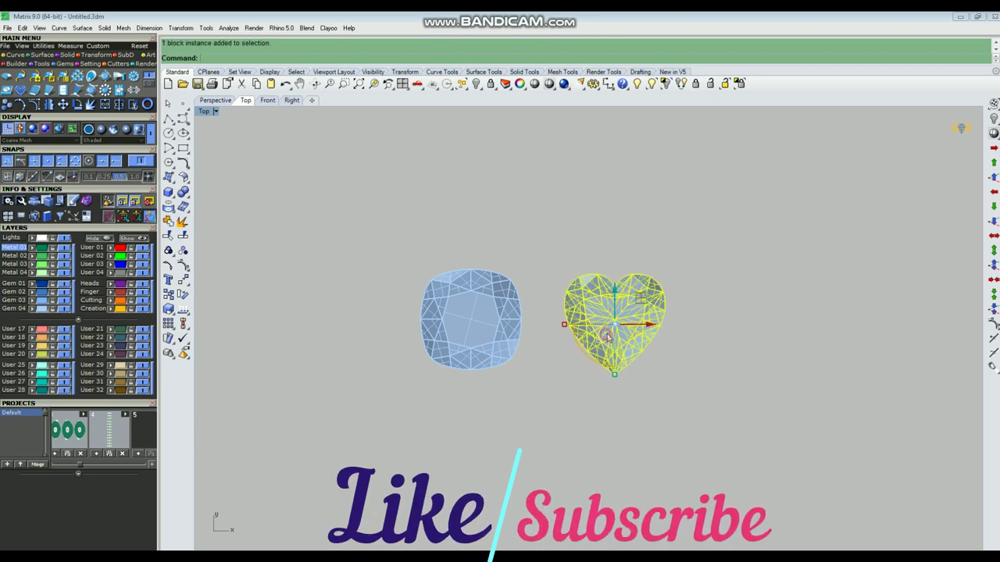
left_click(481, 336)
left_click(488, 392)
scroll(437, 384, "down", 1)
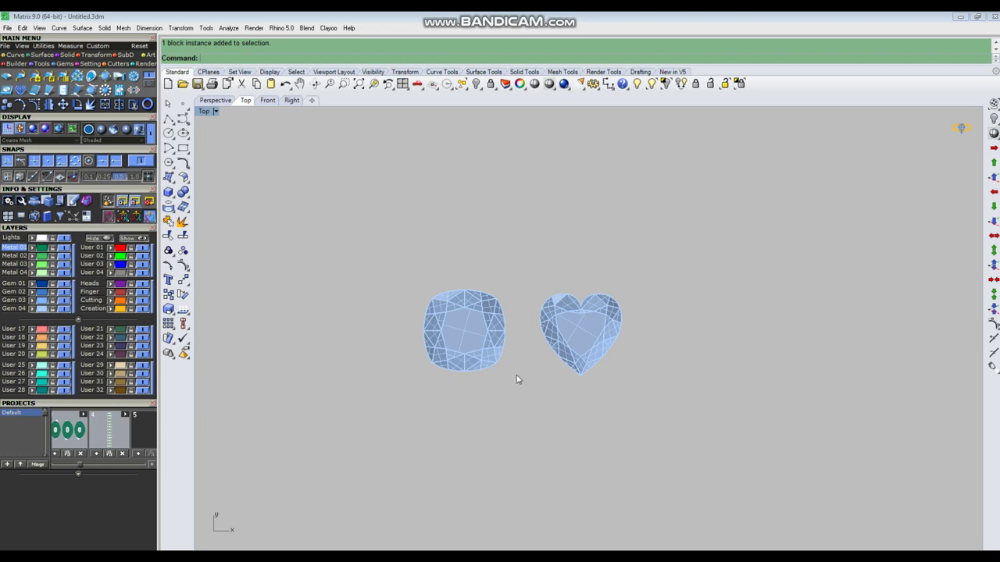
scroll(592, 348, "up", 3)
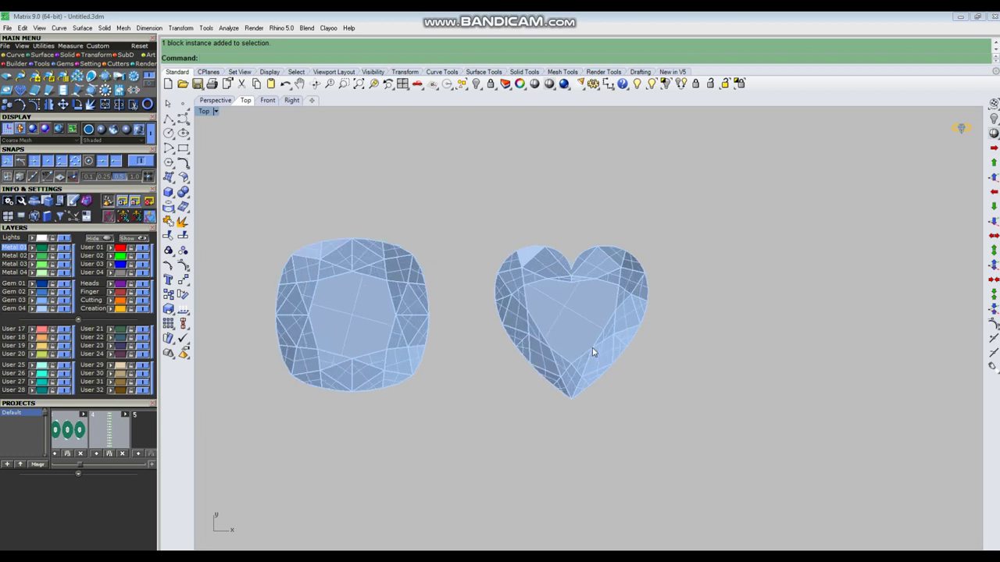
scroll(489, 383, "down", 2)
left_click(427, 364)
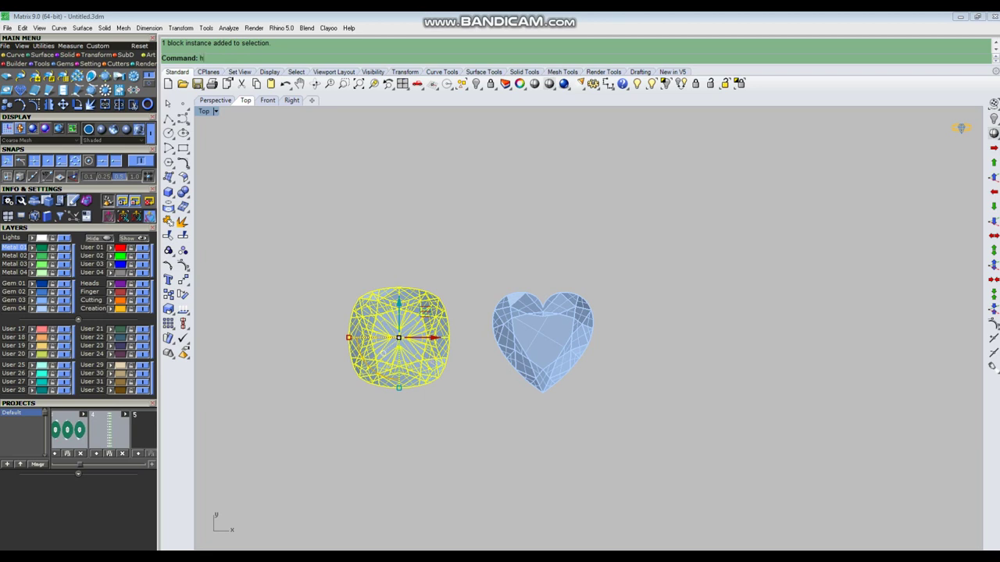
key("ctrl+h")
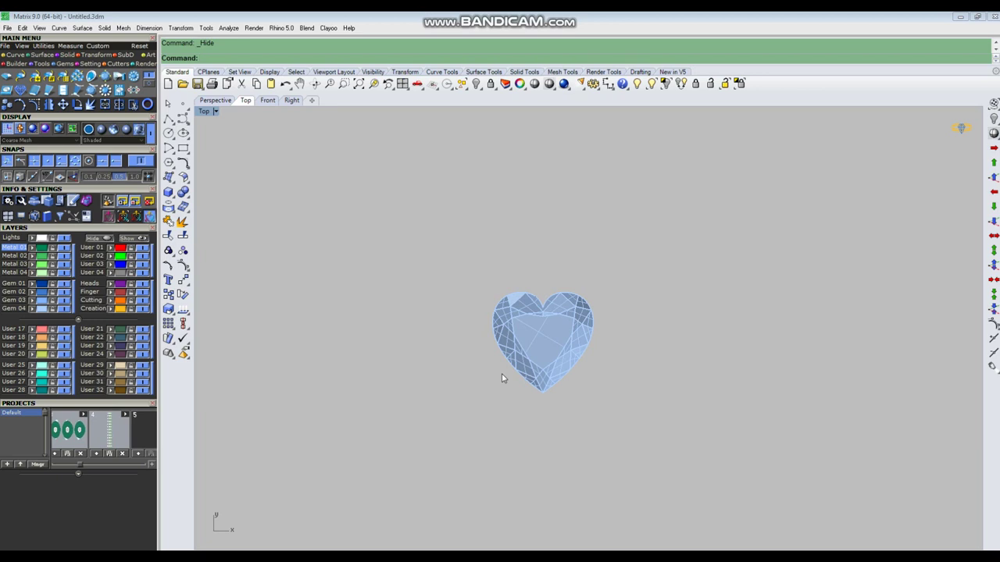
Create the edge outline curve of the heart gem with Gem Profile
scroll(553, 344, "up", 4)
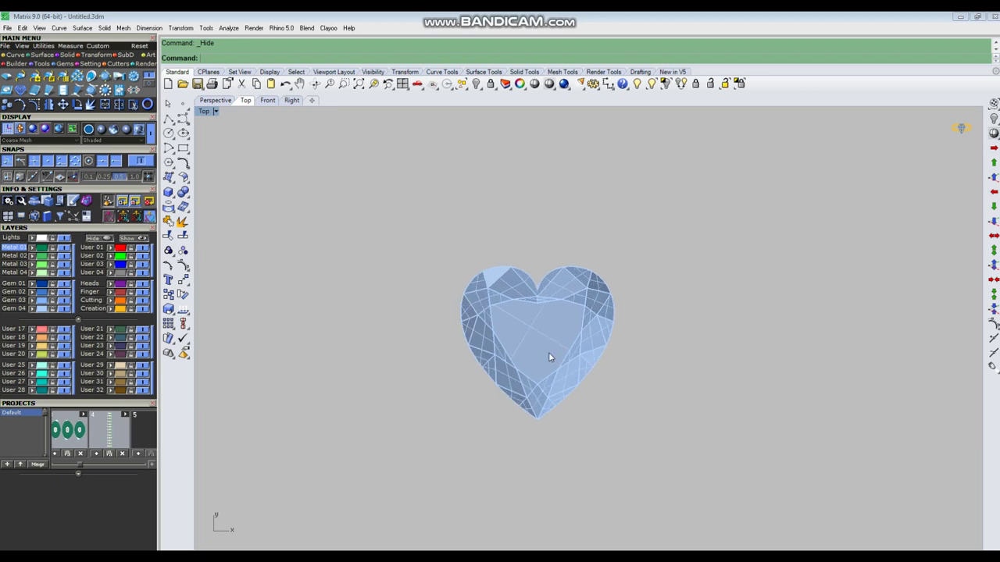
scroll(544, 344, "up", 5)
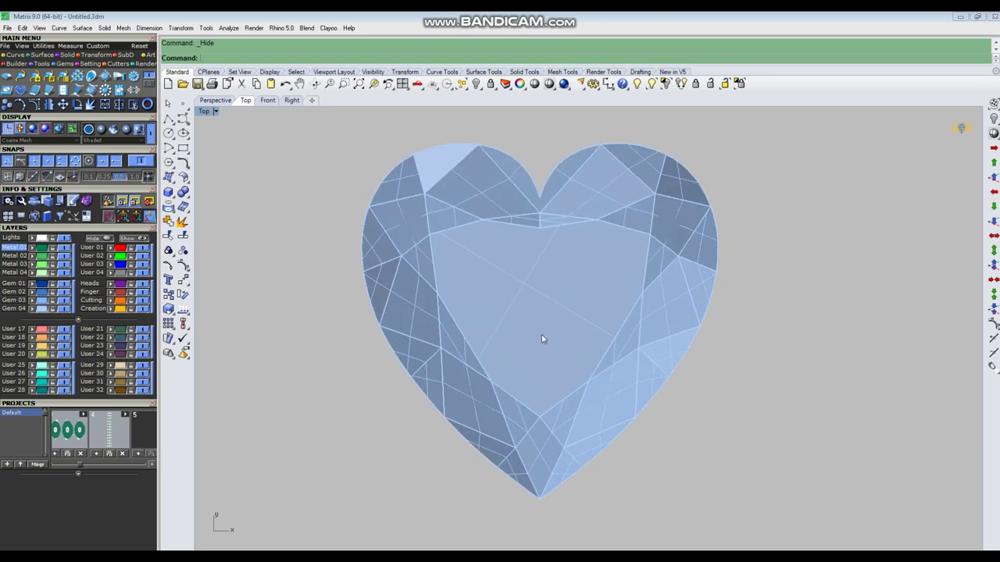
left_click(542, 335)
scroll(539, 337, "down", 2)
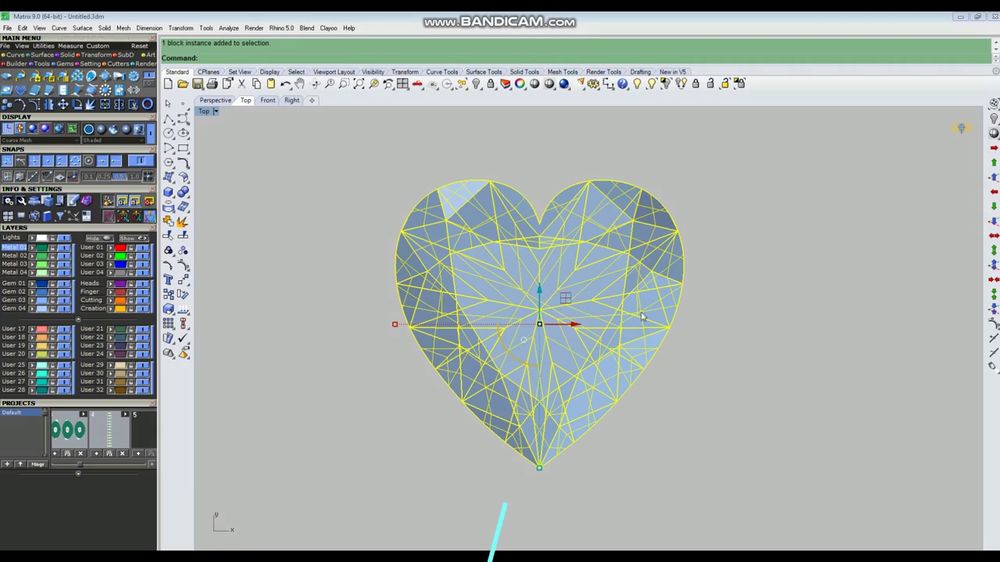
key("F6")
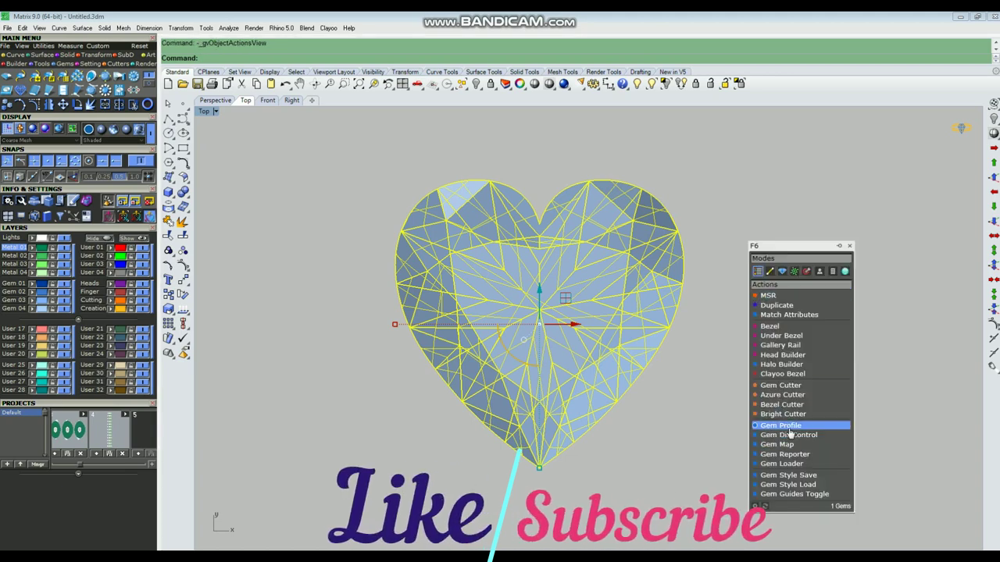
left_click(787, 426)
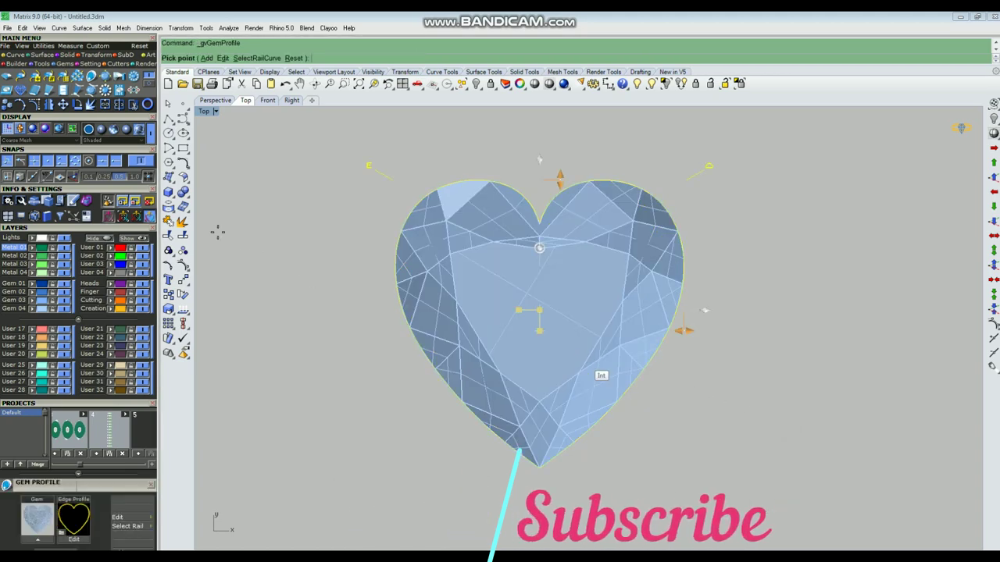
right_click(799, 339)
Move the heart gem 10 units to the right, away from its outline curve
left_click(491, 305)
scroll(491, 304, "down", 6)
type("m")
key("Return")
left_click(640, 347)
type("10.000>")
key("Return")
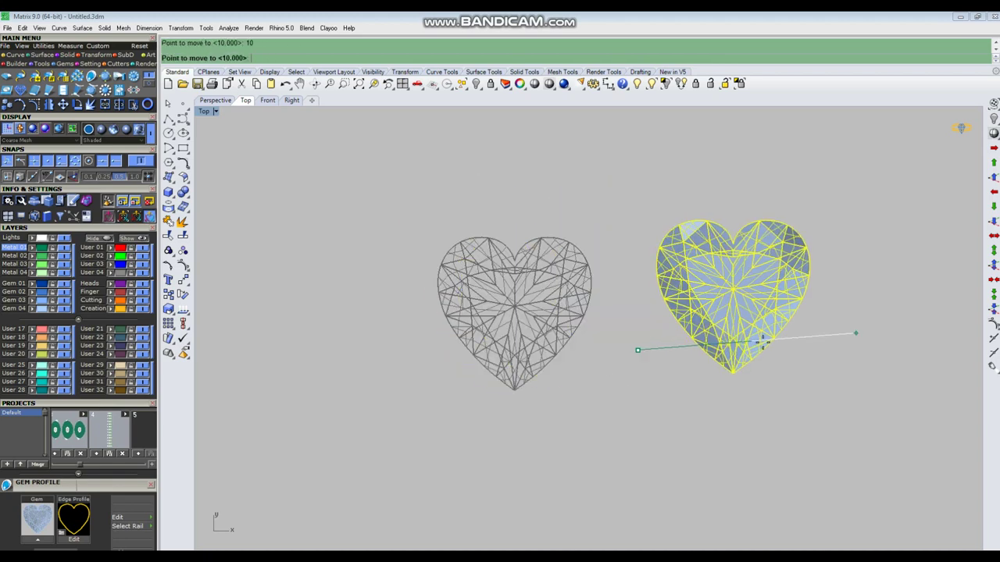
left_click(791, 349)
Assign the heart outline curve to the Metal 01 layer
left_click_drag(626, 365, 562, 216)
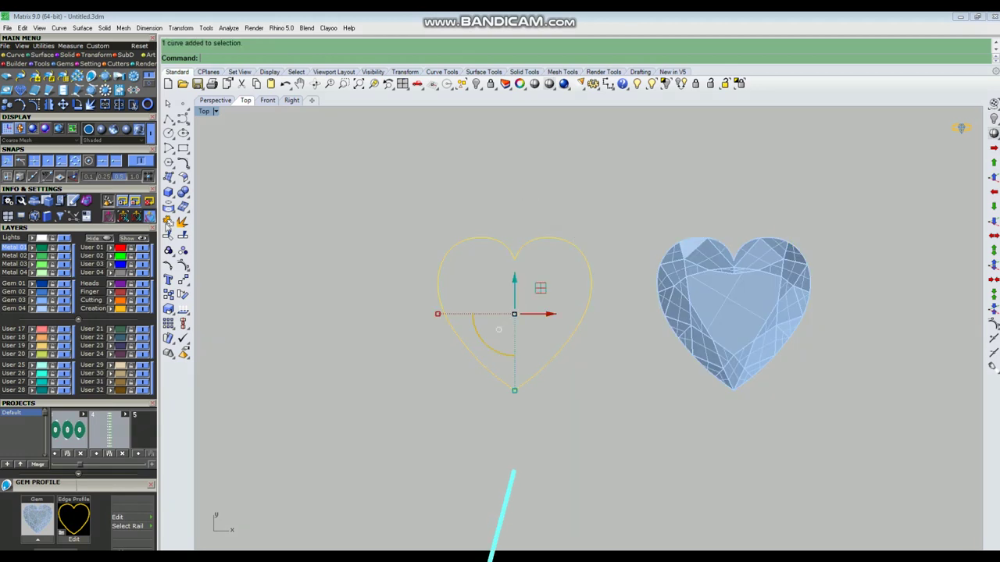
left_click(32, 248)
left_click(338, 235)
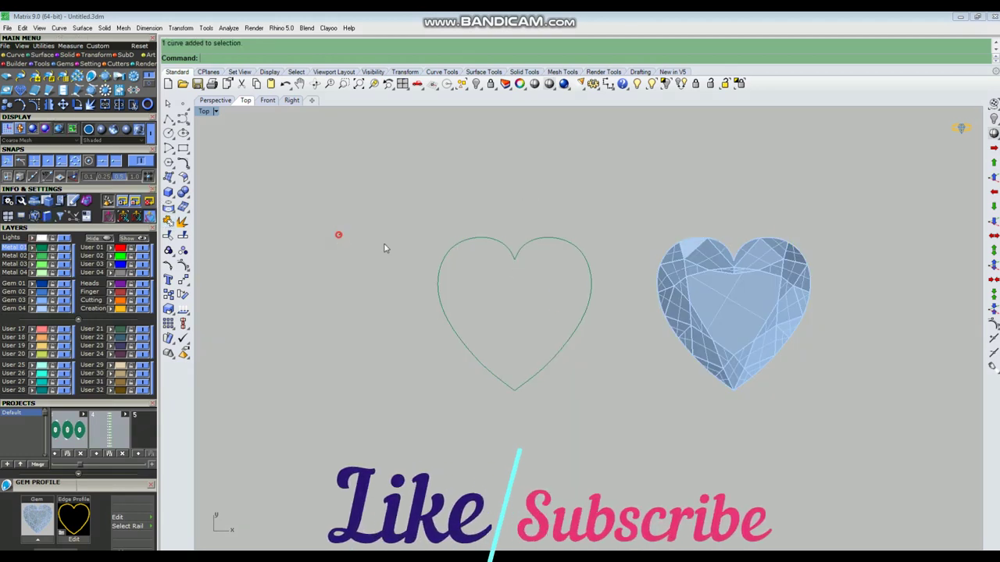
Draw a vertical both-sides line through the centre of the heart outline, extending past its notch and tip
right_click_drag(563, 291, 532, 312)
left_click_drag(528, 234, 493, 296)
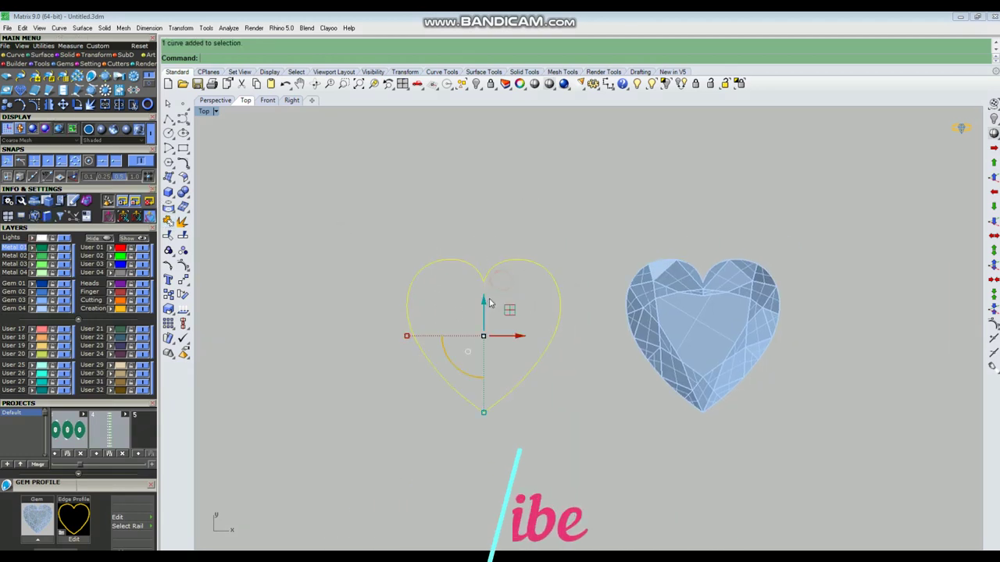
type("l")
key("Return")
left_click(496, 288)
type("b")
key("Return")
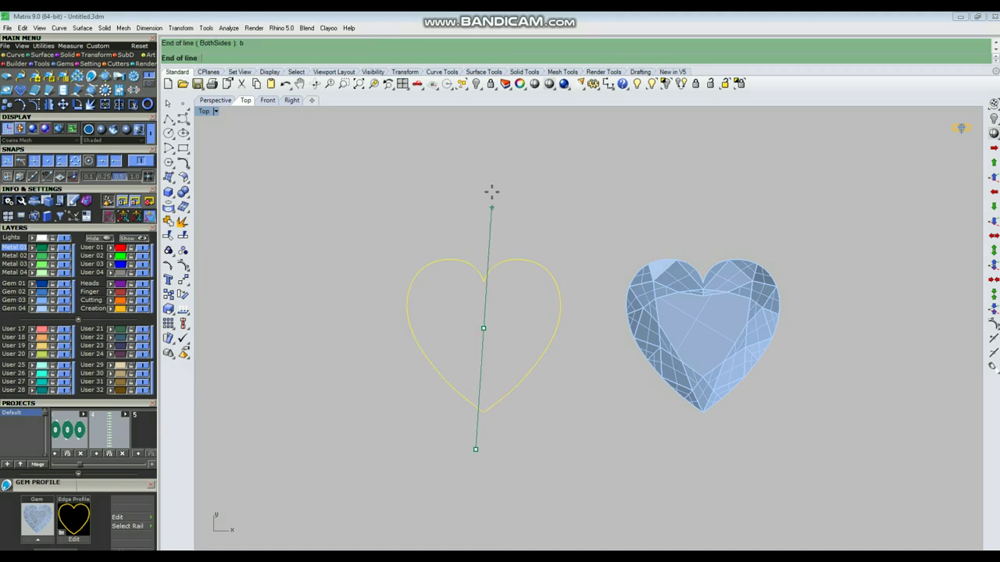
left_click(491, 183)
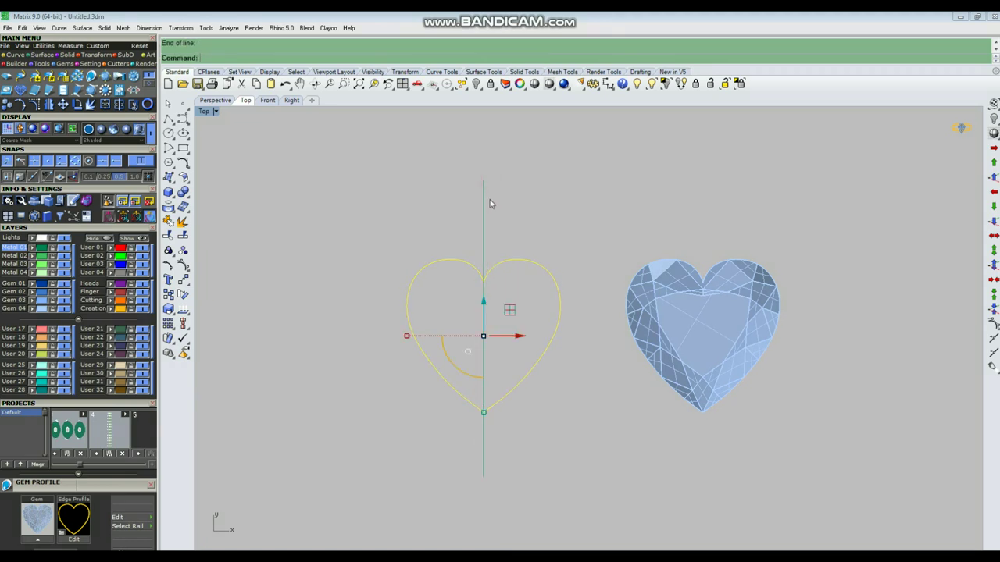
Trim away the left half of the heart outline using the vertical line as the cutting edge
left_click(470, 214)
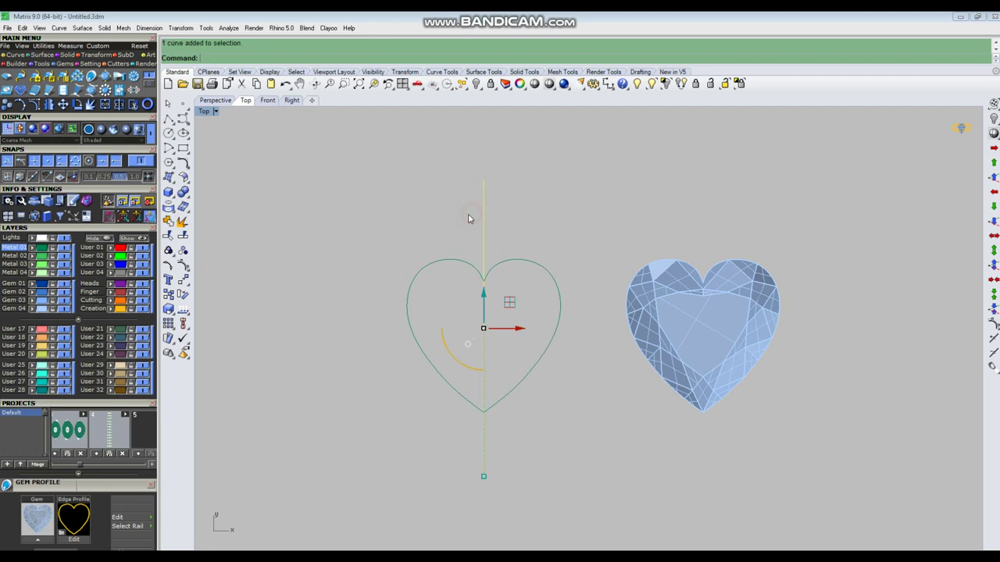
key("ctrl+t")
left_click_drag(424, 275, 400, 310)
key("Return")
Rebuild the remaining half-heart curve with 9 points and degree 3, deleting the input
left_click_drag(550, 249, 531, 286)
type("rb")
key("Return")
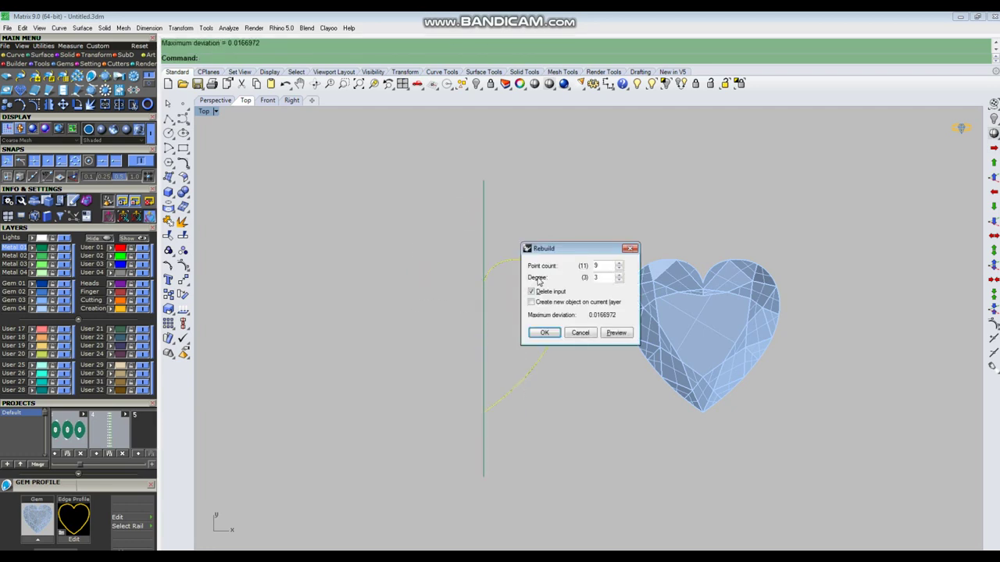
left_click(545, 332)
Reshape the upper lobe of the half-heart curve by adjusting its control points near the notch
key("F10")
scroll(511, 254, "up", 6)
left_click_drag(504, 229, 540, 272)
left_click_drag(547, 226, 552, 222)
left_click(601, 235)
scroll(433, 254, "up", 2)
left_click(474, 287)
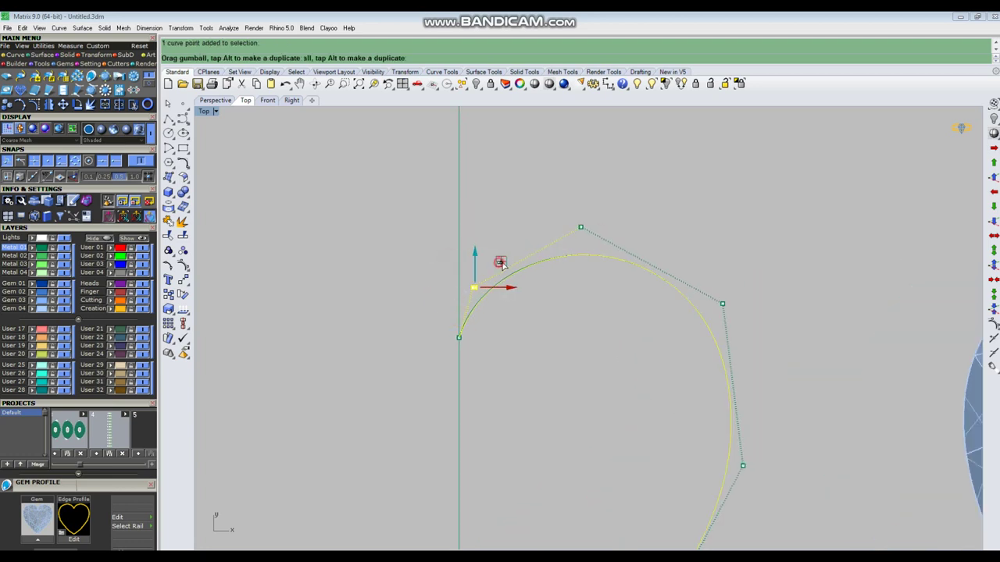
left_click(556, 306)
scroll(543, 305, "down", 5)
key("Escape")
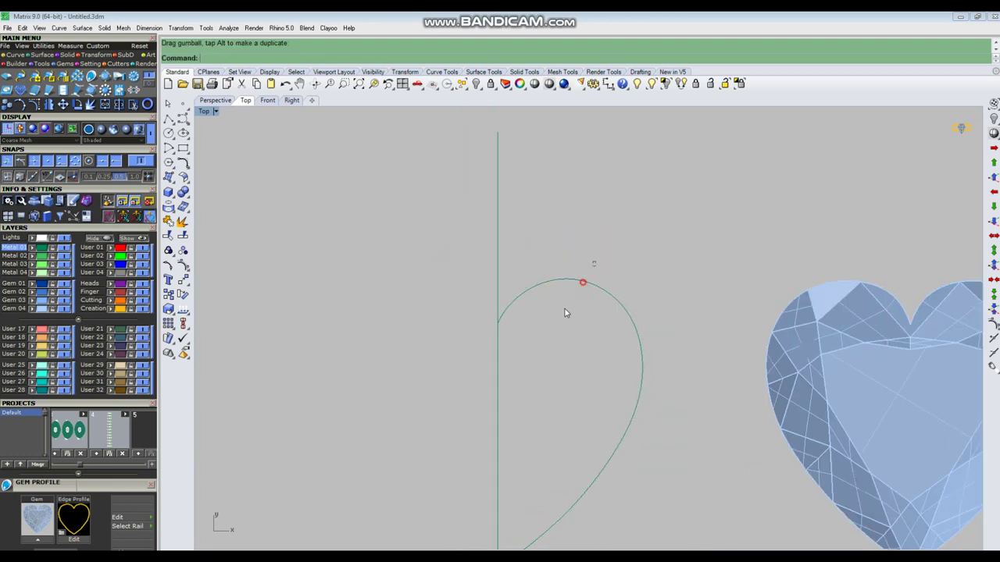
left_click(581, 280)
scroll(563, 309, "down", 5)
type("Rebuild")
key("Return")
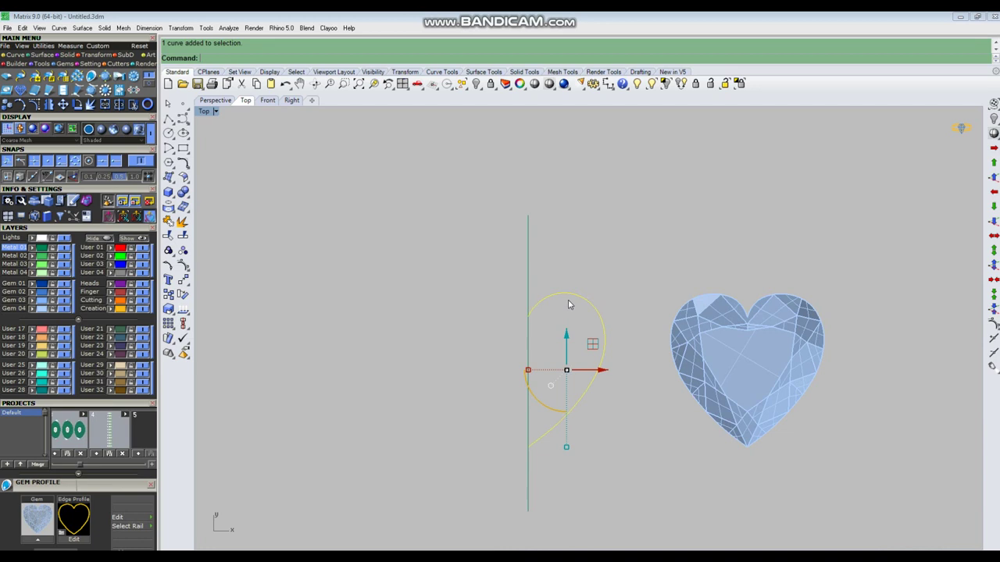
key("Return")
type("y")
key("Return")
type("m")
key("Return")
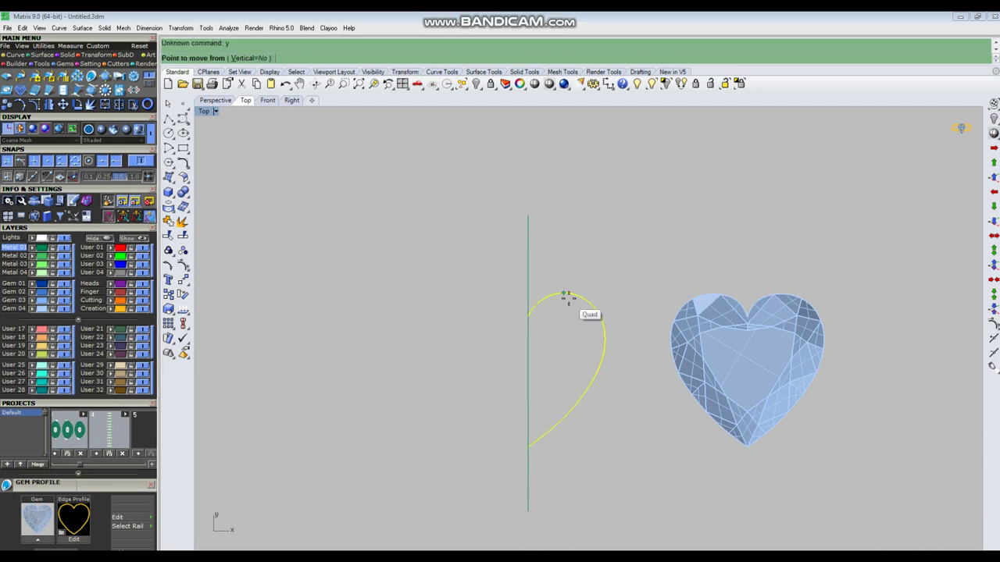
type("mi")
key("Return")
key("Escape")
Mirror the half-heart curve about the vertical line and join both halves into one closed heart outline
left_click_drag(576, 276, 559, 305)
type("mi")
left_click(476, 296, "shift")
key("ctrl+j")
left_click_drag(602, 282, 557, 331)
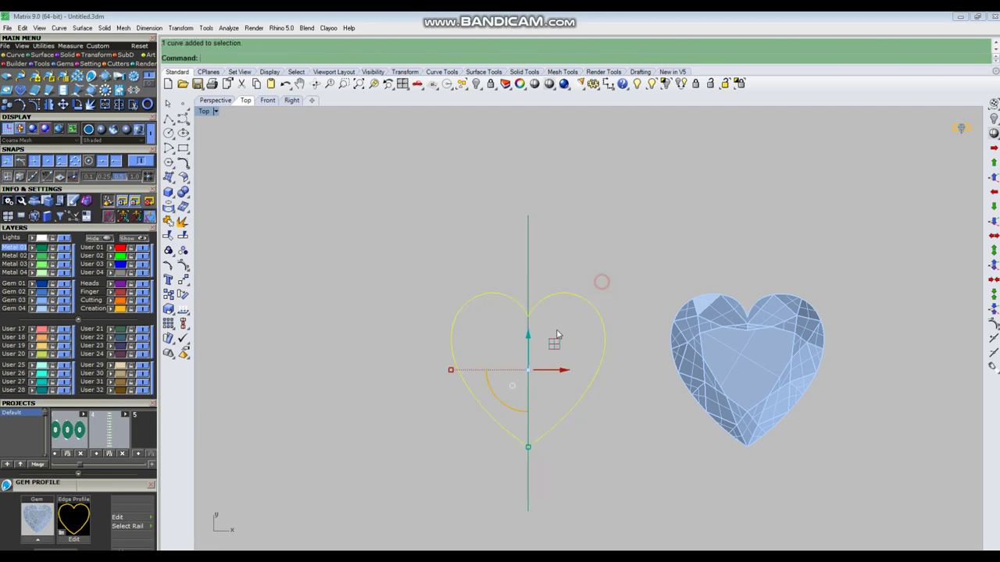
Offset the closed heart outline inward by 0.8
key("ctrl+shift+o")
type(".8")
key("Return")
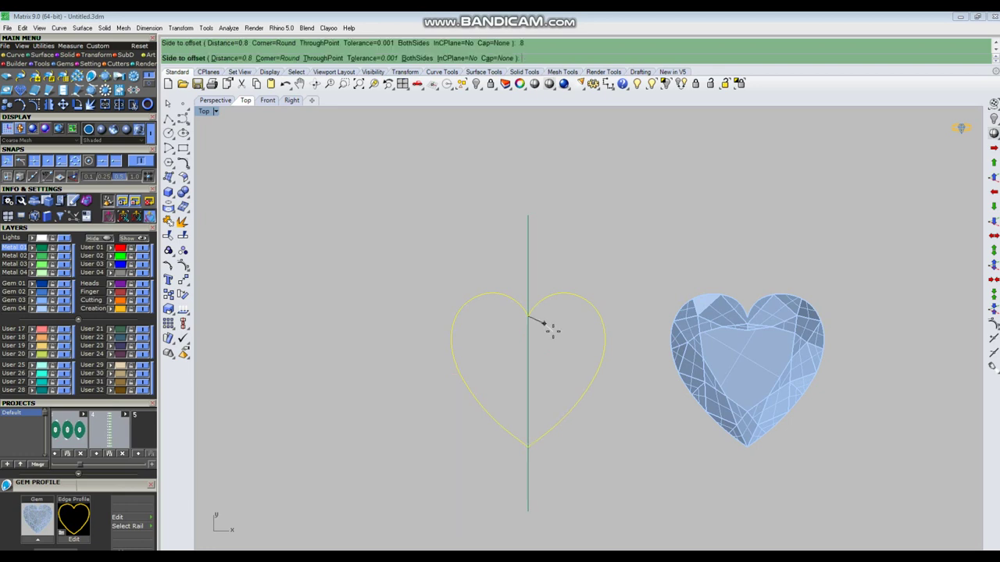
left_click(552, 331)
left_click(617, 248)
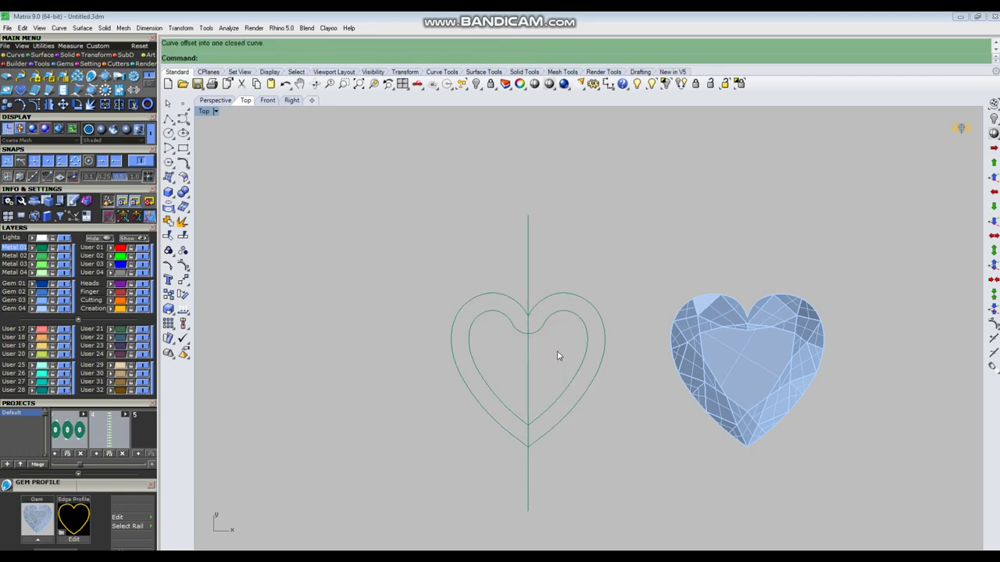
Move the heart gem horizontally back onto the heart outline, centred on the vertical line
left_click(697, 334)
key("m")
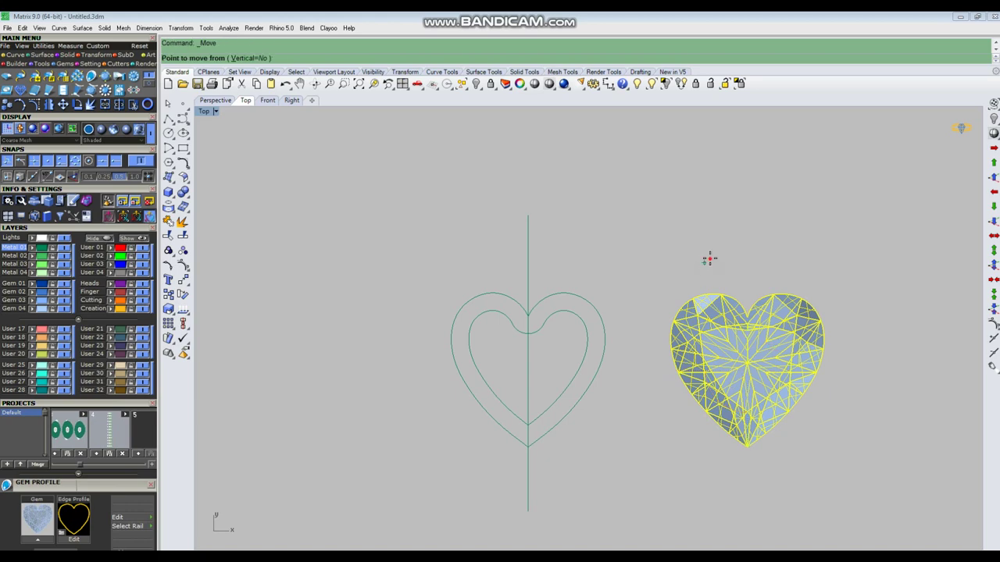
left_click(709, 260)
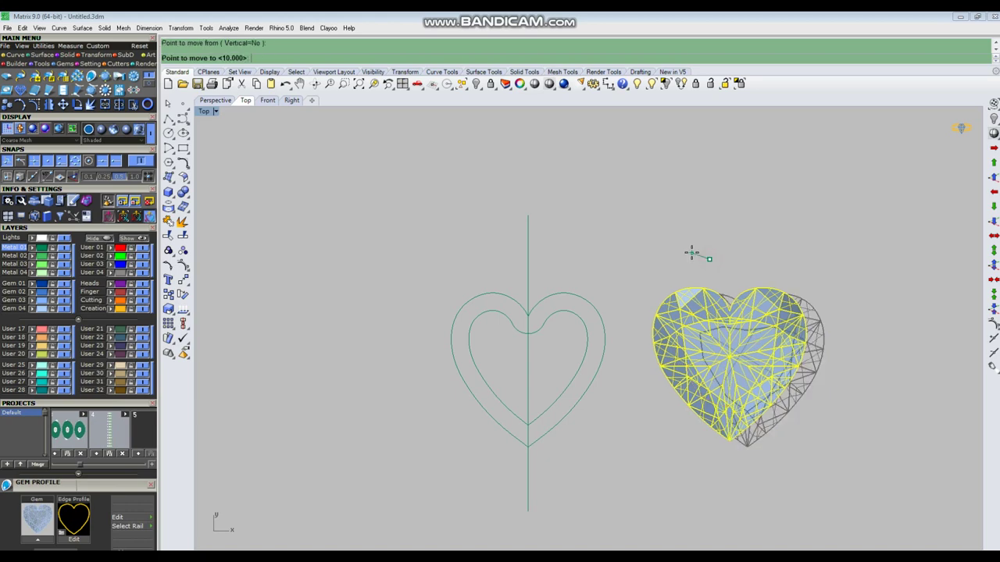
left_click(625, 252)
scroll(550, 328, "up", 4)
scroll(550, 313, "down", 4)
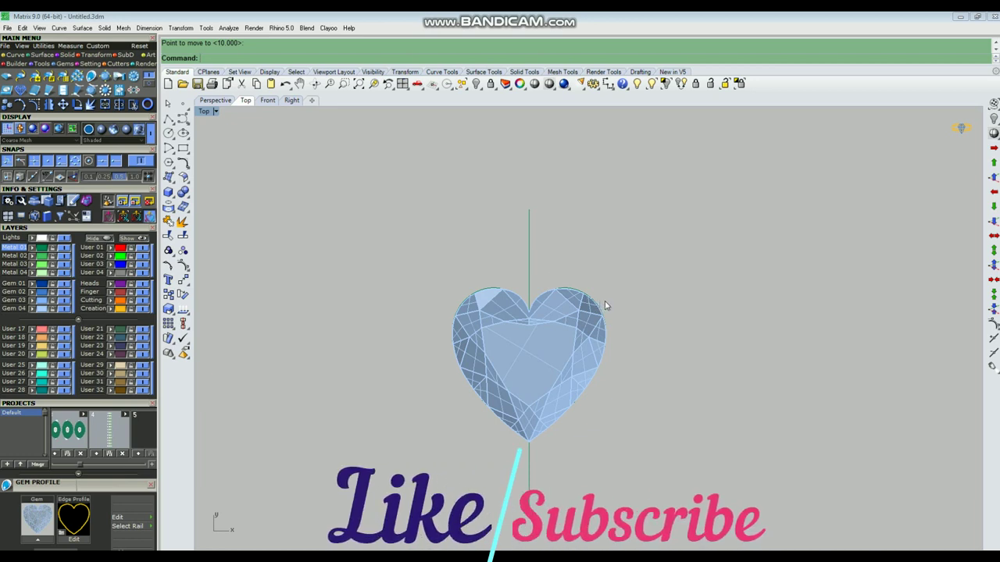
Place a point beside the upper right lobe of the heart and draw a 1.10 diameter circle centred on it
type("po")
key("Return")
left_click(615, 273)
type("c")
key("Return")
left_click(614, 272)
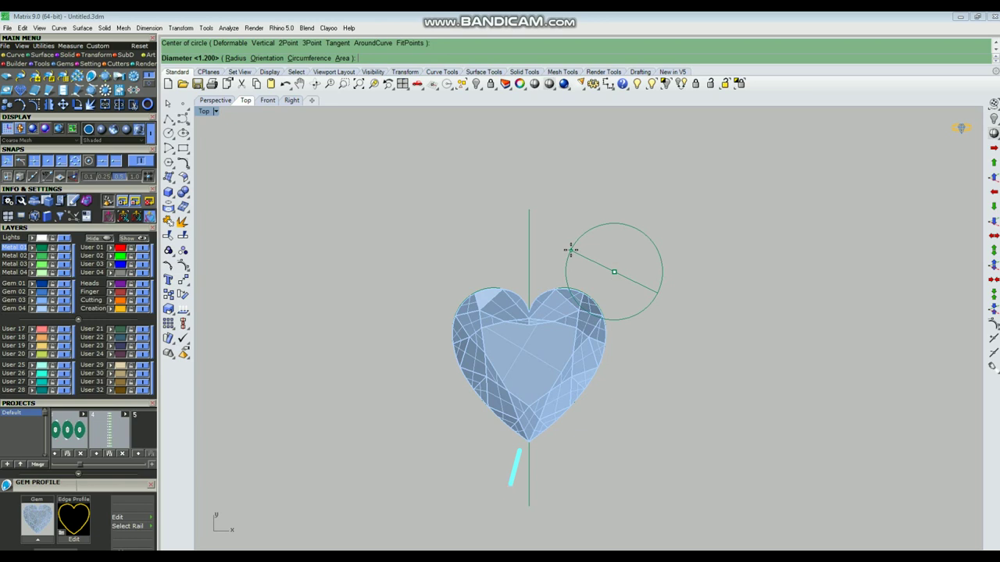
type("1.10")
key("Return")
Check the diameter of the small circle beside the right lobe with a temporary diameter dimension
scroll(599, 279, "up", 2)
scroll(599, 278, "up", 1)
left_click(641, 280)
key("Delete")
key("ctrl+z")
key("Return")
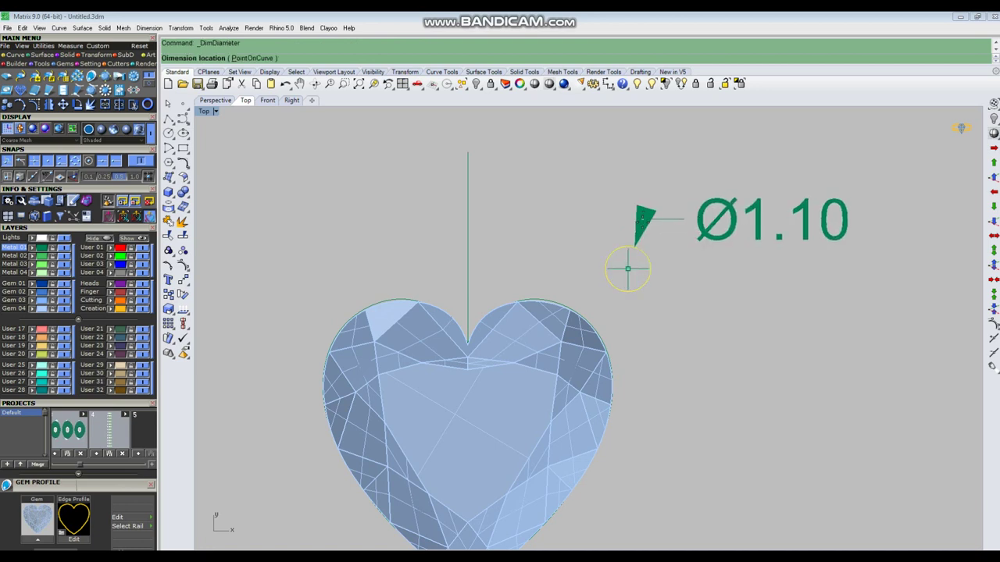
key("Escape")
Draw vertical and horizontal centre lines through the small circle's centre, extending equally to both sides
type("l")
key("Return")
left_click(627, 269)
type("b")
key("Return")
left_click(628, 229)
key("Return")
left_click(628, 269)
type("b")
key("Return")
left_click(661, 264, "shift")
Group the small circle beside the right lobe with its centre point and crossing lines
left_click_drag(662, 228, 611, 279)
key("ctrl+g")
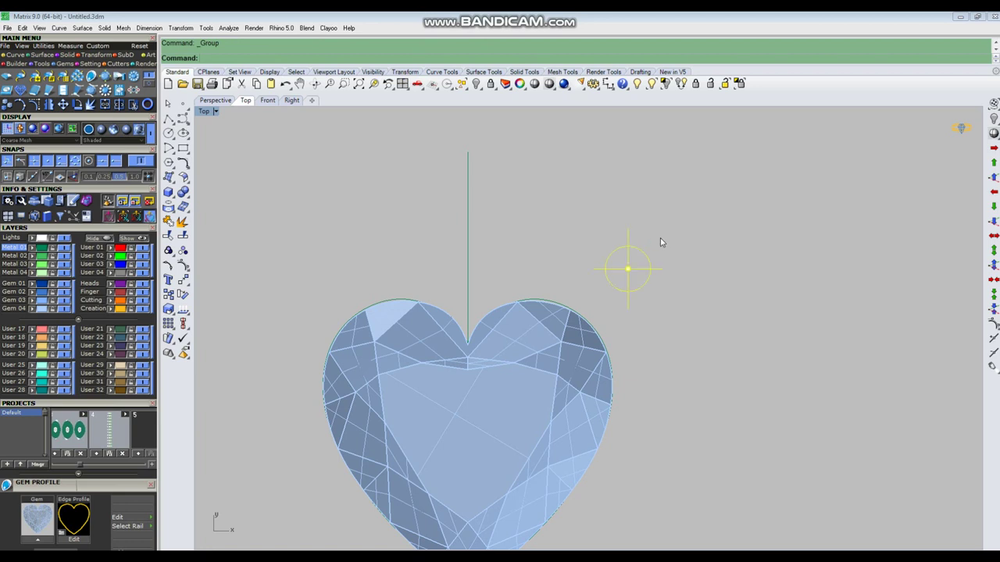
left_click_drag(658, 239, 635, 264)
left_click(612, 215)
Place a point on the vertical line just below the heart's tip and draw a 1.20 diameter circle centred on it
scroll(564, 229, "down", 4)
right_click_drag(588, 305, 597, 235)
type("pp")
key("Return")
left_click(509, 416)
type("cc")
key("Return")
left_click(508, 417)
type("1.20")
key("Return")
Draw horizontal and vertical both-sided centre lines through the circle below the heart's tip
type("l")
key("Return")
left_click(511, 415)
left_click(510, 416)
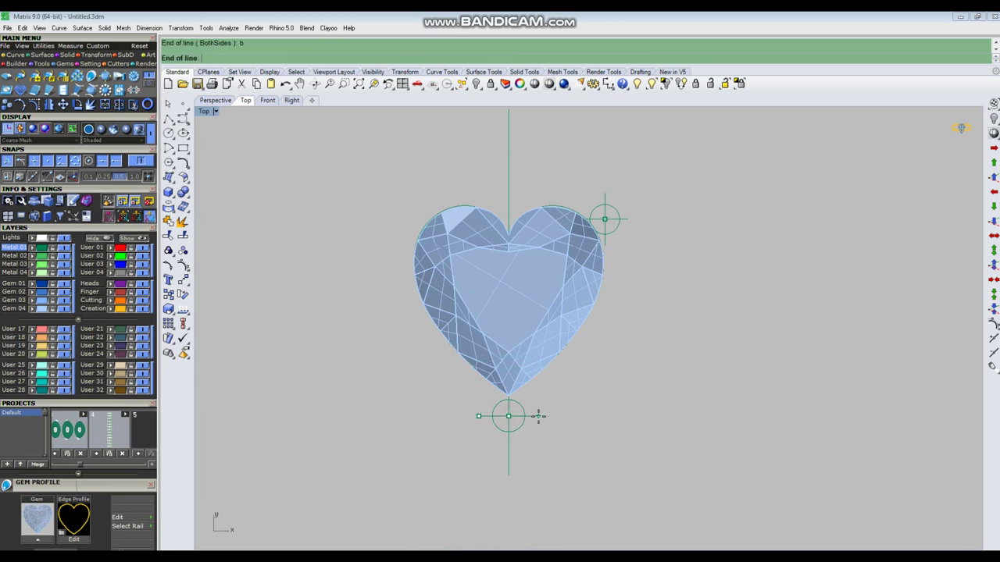
type("b")
key("Return")
left_click(509, 445)
Group the circle below the tip with its centre point and crossing lines
left_click_drag(458, 455, 637, 367)
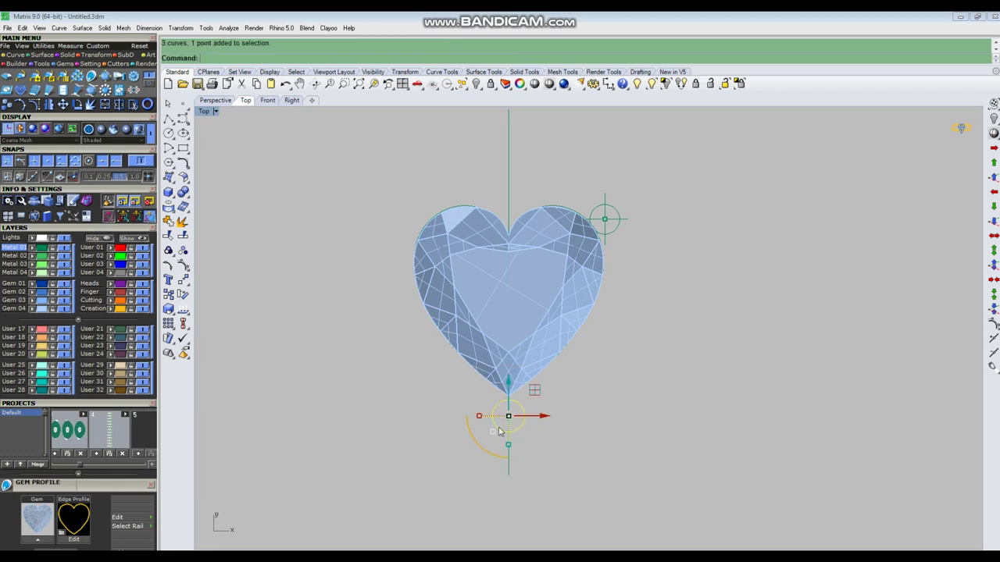
key("ctrl+g")
scroll(515, 401, "up", 3)
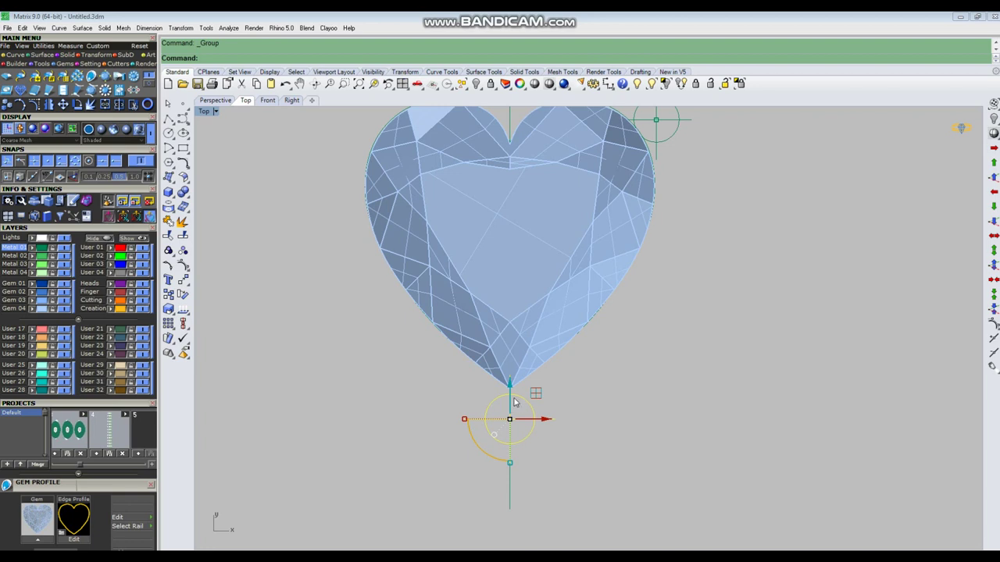
left_click(556, 390)
Check the diameter of the circle below the heart's tip with a temporary diameter dimension
type("d")
key("Return")
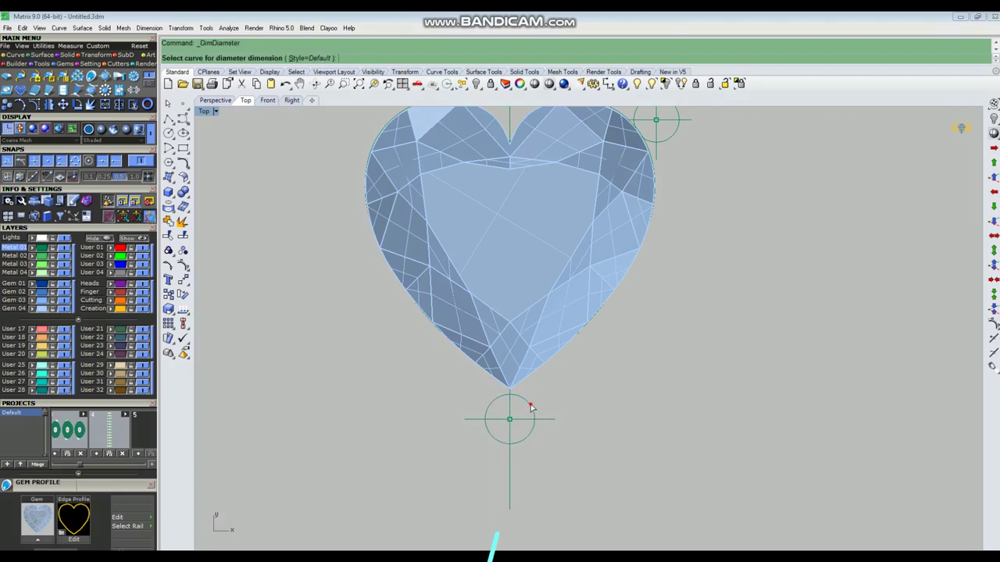
left_click(529, 405)
scroll(583, 393, "down", 2)
key("Escape")
Move the grouped circle below the tip straight up so it overlaps the point of the gem
left_click(531, 414)
scroll(524, 399, "up", 5)
left_click_drag(526, 395, 527, 356)
left_click(687, 385)
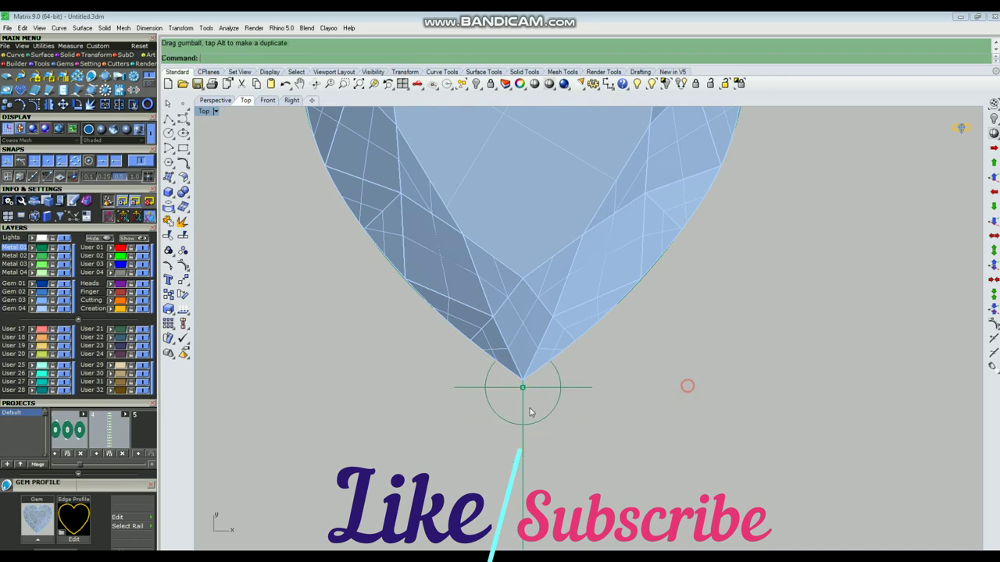
Shift the grouped circle at the upper right lobe slightly outward and down along the gem's edge
scroll(524, 406, "down", 6)
scroll(522, 401, "up", 3)
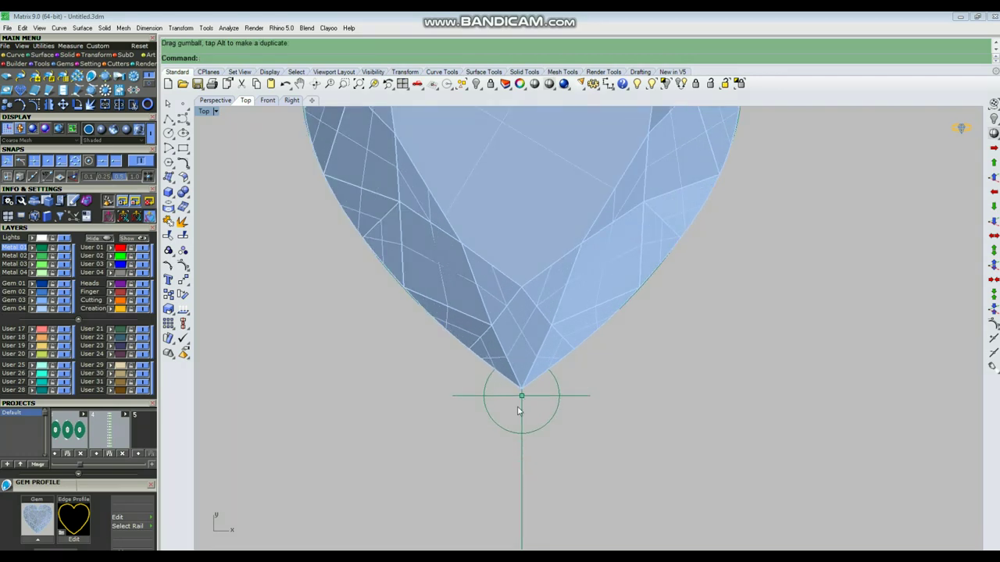
scroll(518, 402, "down", 9)
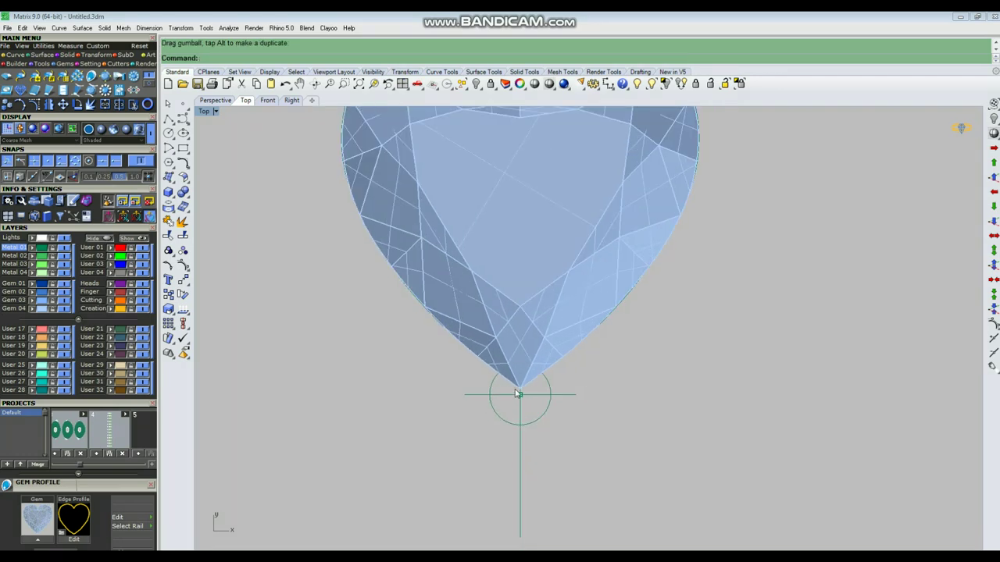
right_click_drag(563, 391, 553, 408)
scroll(605, 261, "up", 12)
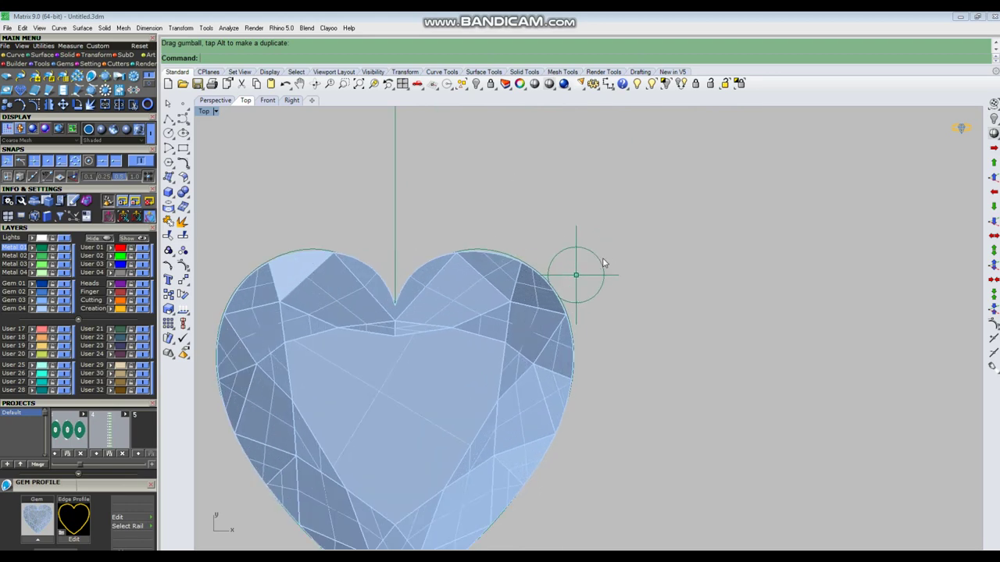
left_click_drag(618, 227, 586, 278)
right_click_drag(611, 273, 624, 274)
scroll(593, 283, "down", 3)
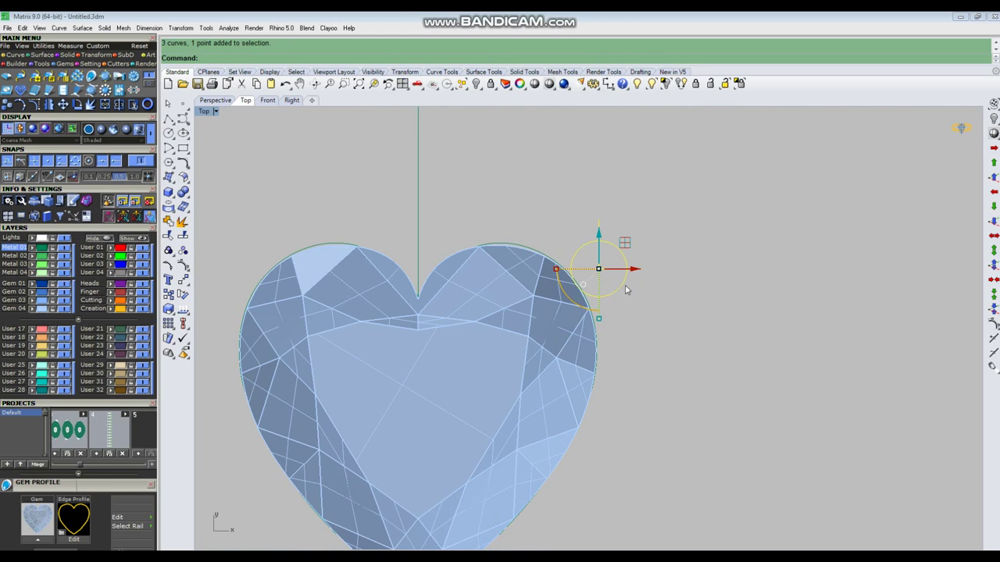
scroll(623, 260, "up", 3)
left_click_drag(608, 256, 621, 269)
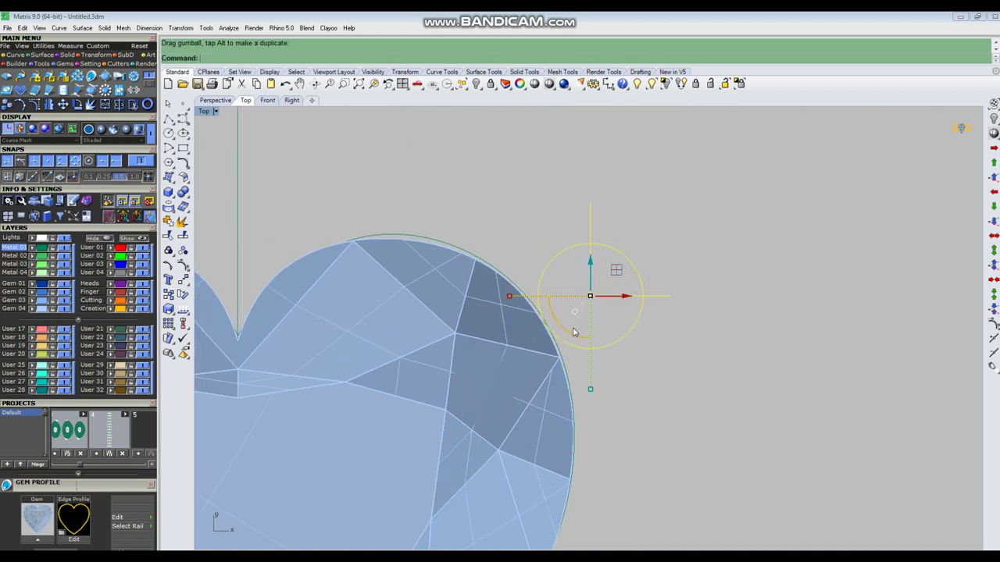
Rotate the lobe's circle group about 30° to align with the outline's normal and move it inward so it overlaps the gem's edge
left_click_drag(568, 330, 590, 331)
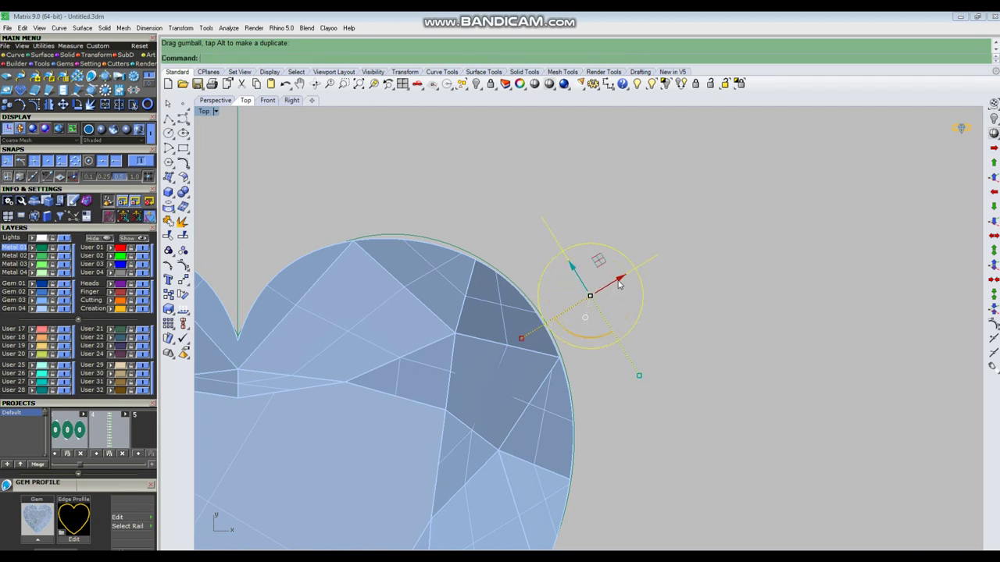
left_click(620, 278)
key("Return")
scroll(642, 278, "down", 3)
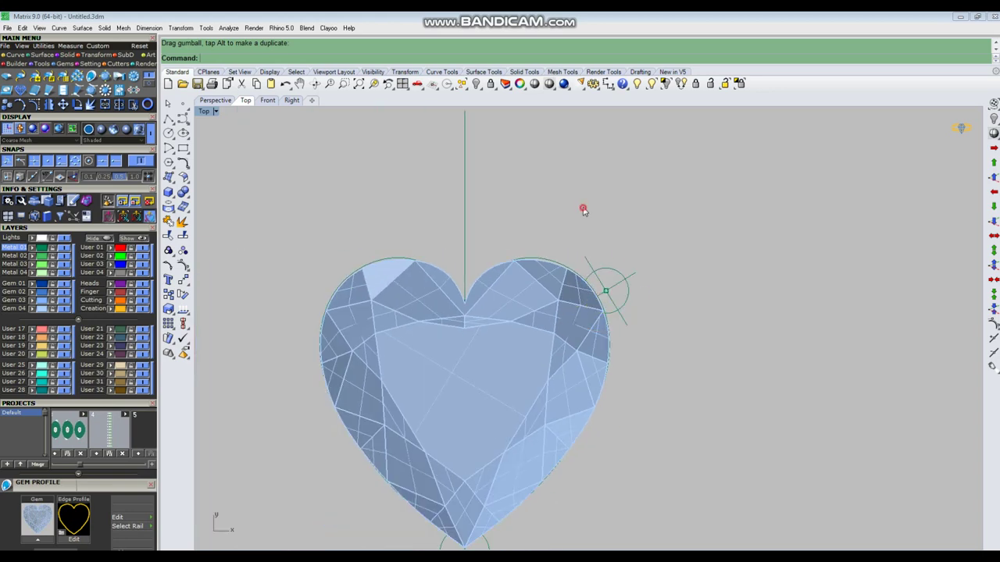
Try to move the gem from a point above the heart to the coordinate 0, and undo that move
left_click(470, 355)
scroll(472, 336, "down", 6)
type("m")
key("Return")
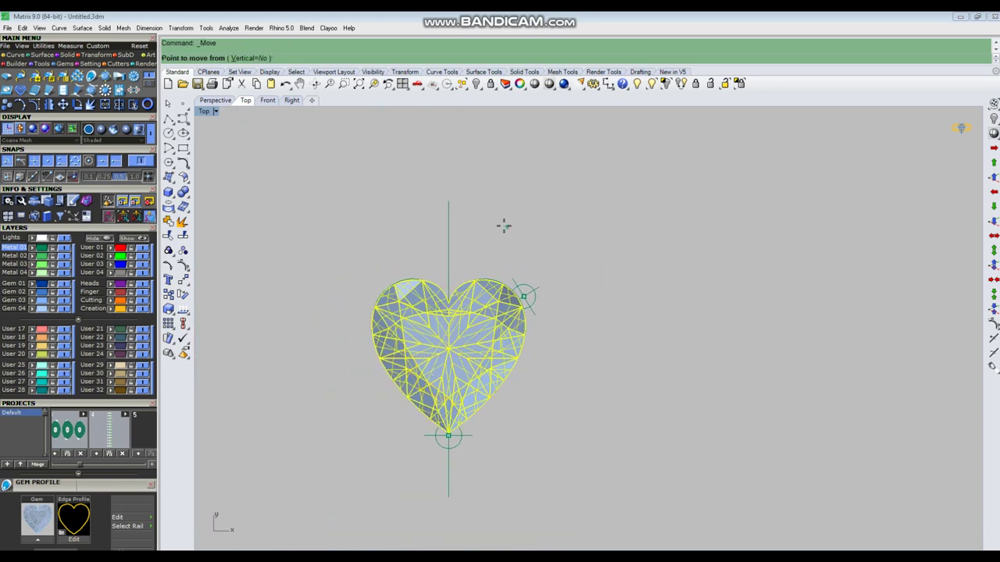
left_click(504, 226)
type("0")
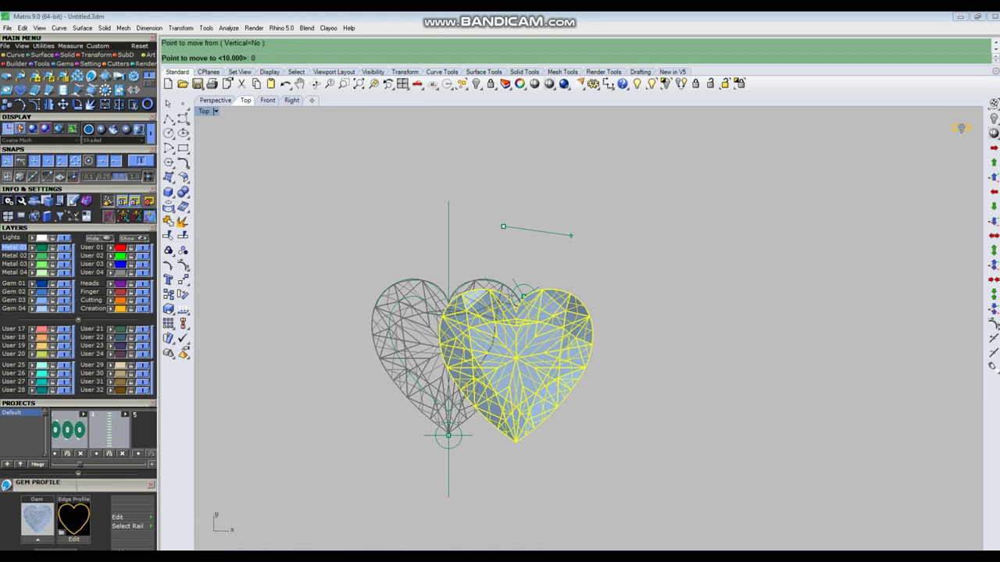
key("Return")
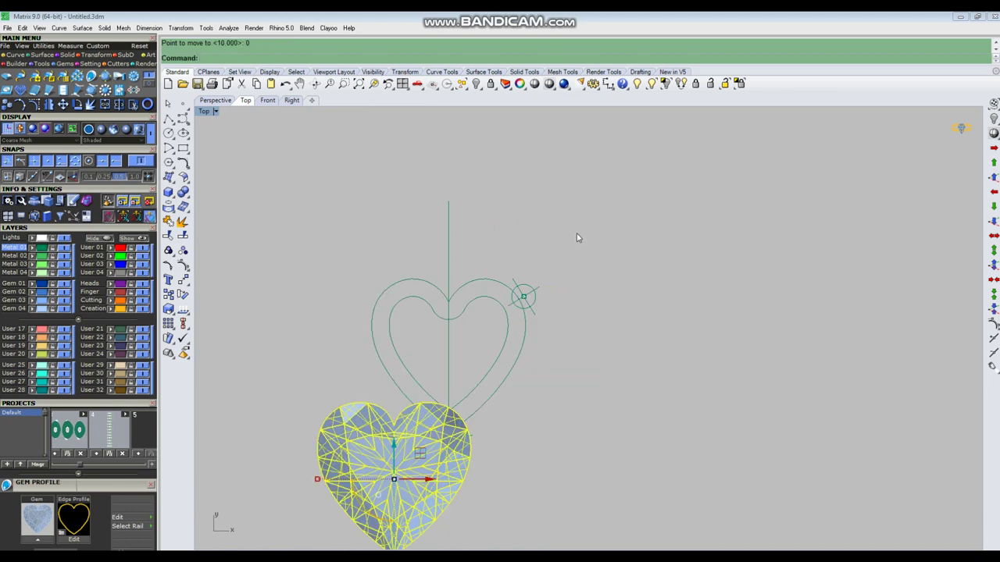
key("ctrl+z")
Move the gem horizontally to the right by 10, clear of the heart curves
key("Return")
left_click(537, 224)
type("10")
key("Return")
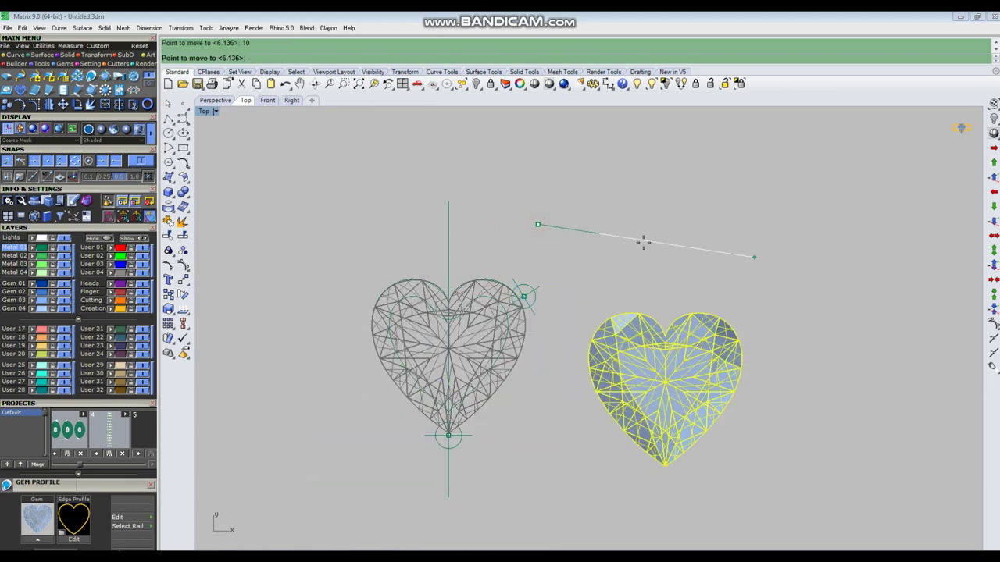
left_click(735, 232, "shift")
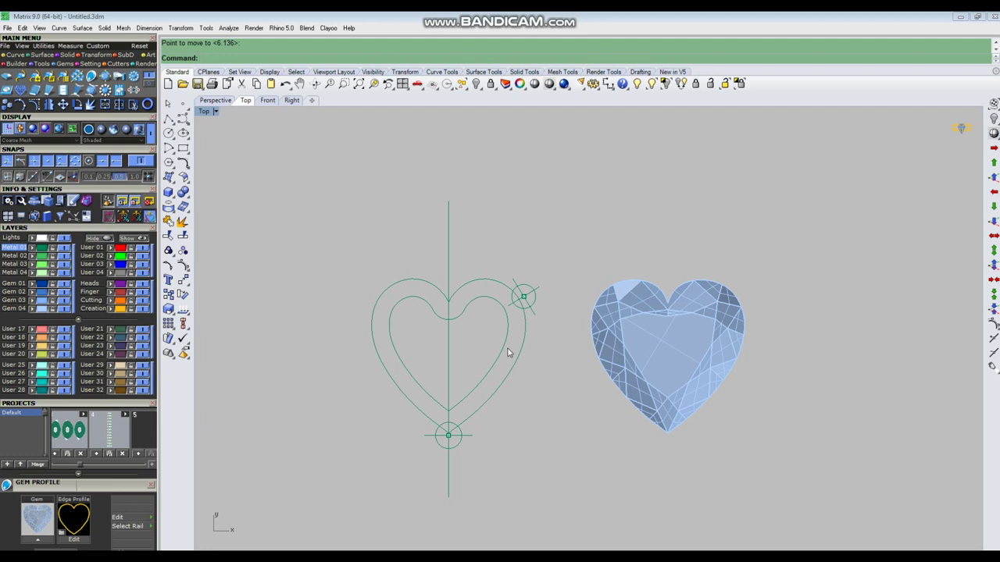
Offset the outer heart outline inward to add a curve between it and the inner heart
scroll(489, 361, "up", 2)
right_click_drag(475, 418, 495, 379)
scroll(523, 361, "up", 6)
scroll(489, 364, "down", 4)
left_click(489, 370)
scroll(487, 370, "down", 1)
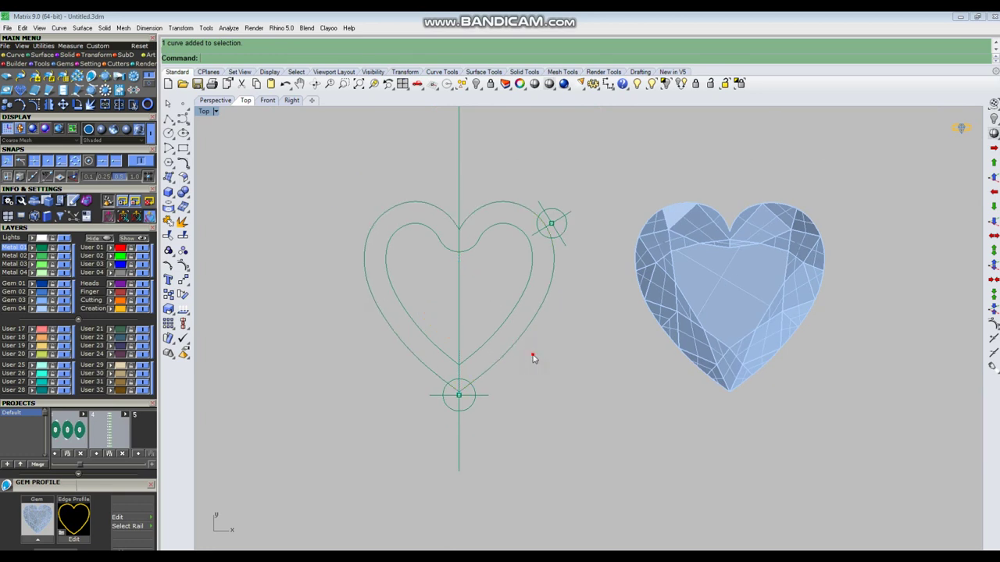
scroll(513, 335, "up", 6)
key("Return")
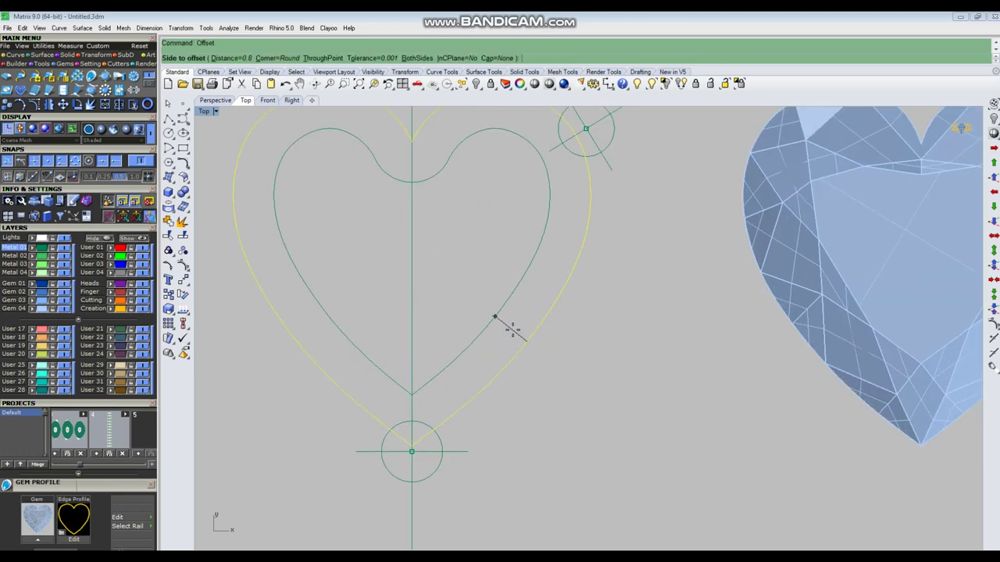
left_click(514, 332)
Offset the inner heart curve inward by the same short distance
left_click(501, 309)
right_click(456, 290)
left_click(455, 289)
scroll(493, 358, "down", 4)
left_click(551, 366)
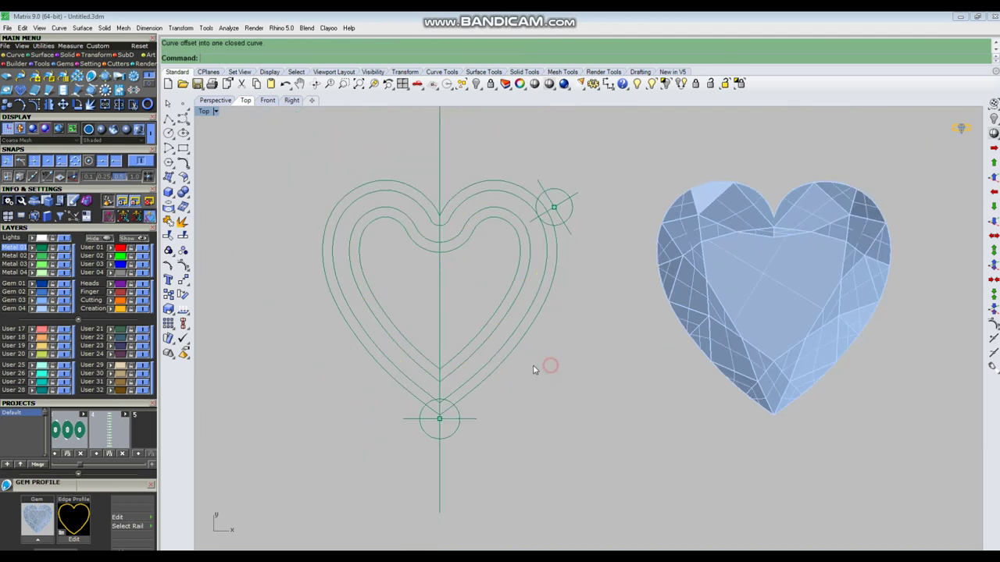
In the perspective view, lower the two newly offset heart curves vertically below the original pair
left_click(483, 340)
left_click(481, 334, "shift")
key("ctrl+F4")
right_click_drag(580, 392, 514, 334)
key("ctrl+w")
left_click_drag(563, 271, 738, 439)
right_click_drag(474, 361, 449, 251)
right_click_drag(593, 345, 589, 310)
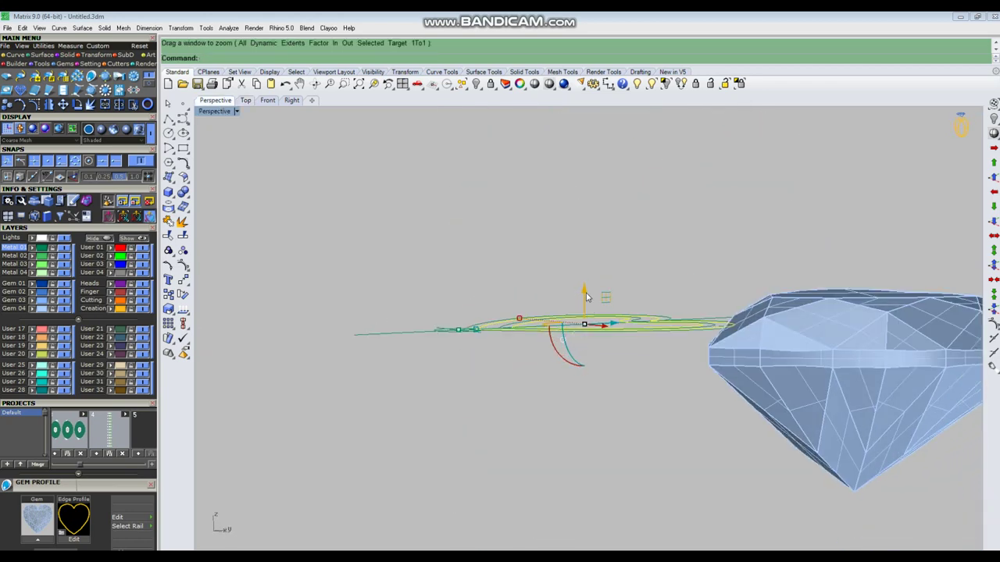
left_click(584, 291)
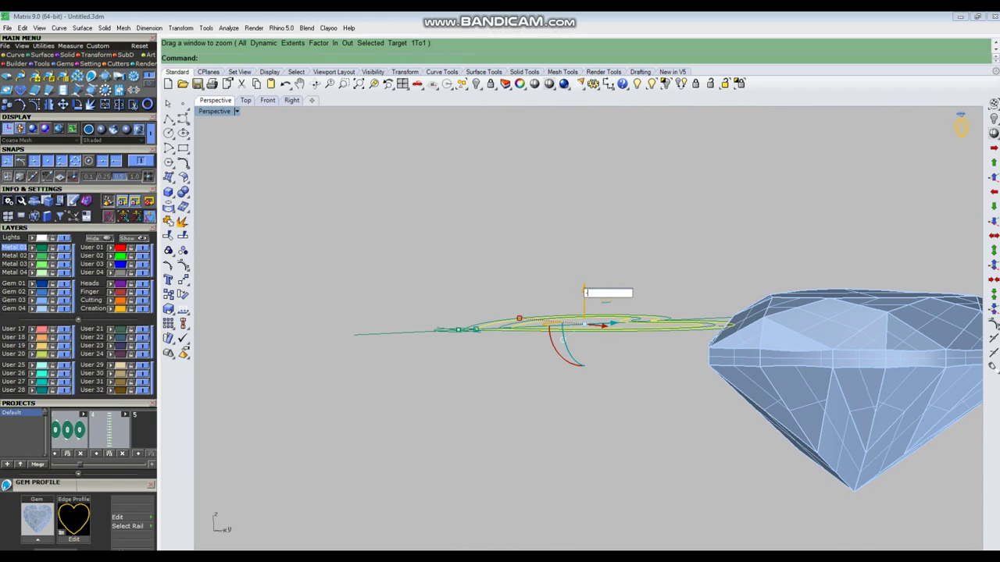
key("Return")
key("Escape")
Draw a line joining the tip of the inner heart curve to the tip of its lowered offset
scroll(521, 311, "down", 6)
right_click_drag(569, 327, 543, 399)
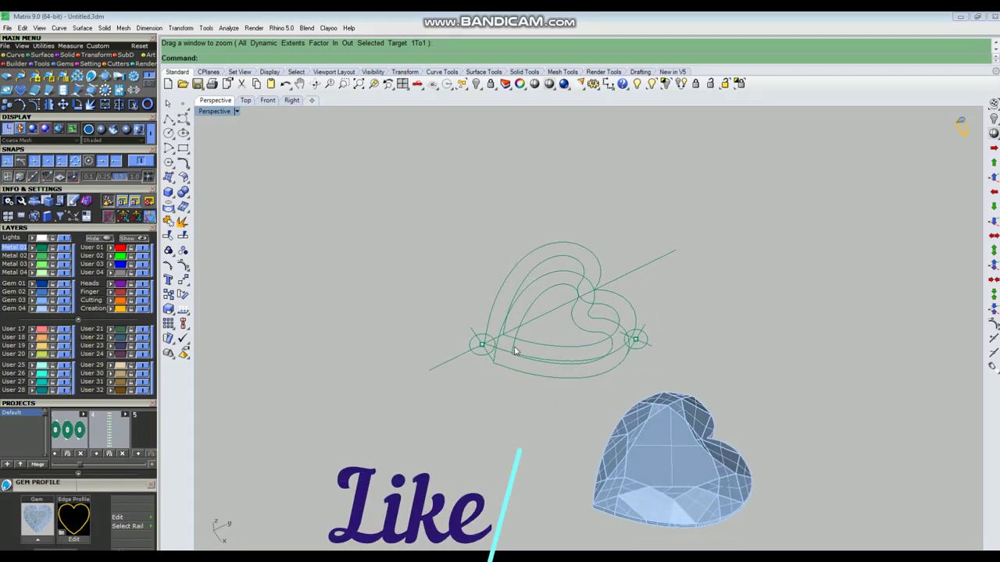
scroll(515, 348, "up", 4)
key("l")
left_click(497, 328)
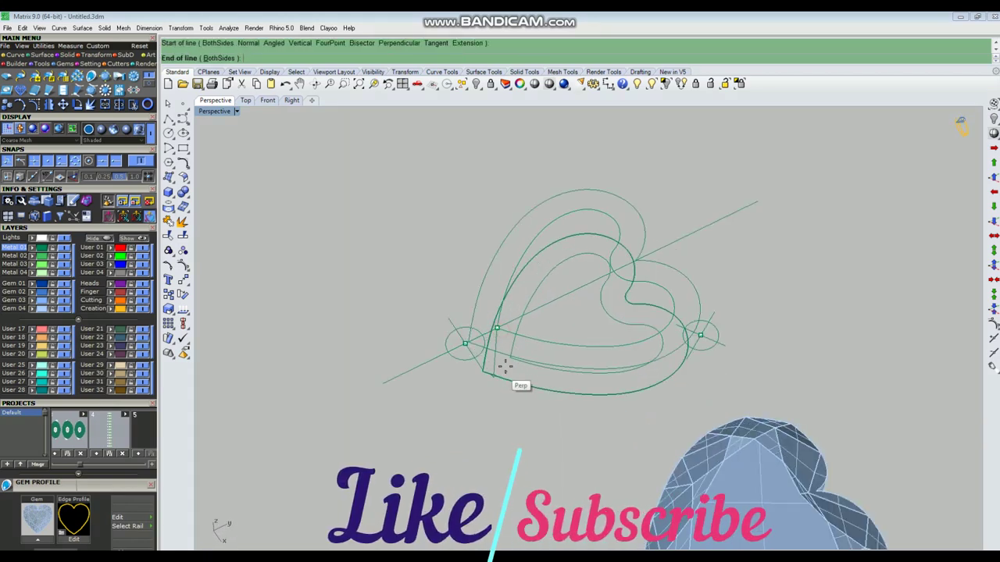
left_click(511, 358)
Draw a line joining the tip of the outer heart outline to the tip of its lowered offset
mouse_move(562, 346)
right_mouse_down()
mouse_move(542, 352)
mouse_move(555, 349)
right_mouse_up()
scroll(467, 316, "up", 6)
right_click(468, 310)
left_click(469, 307)
left_click(495, 345)
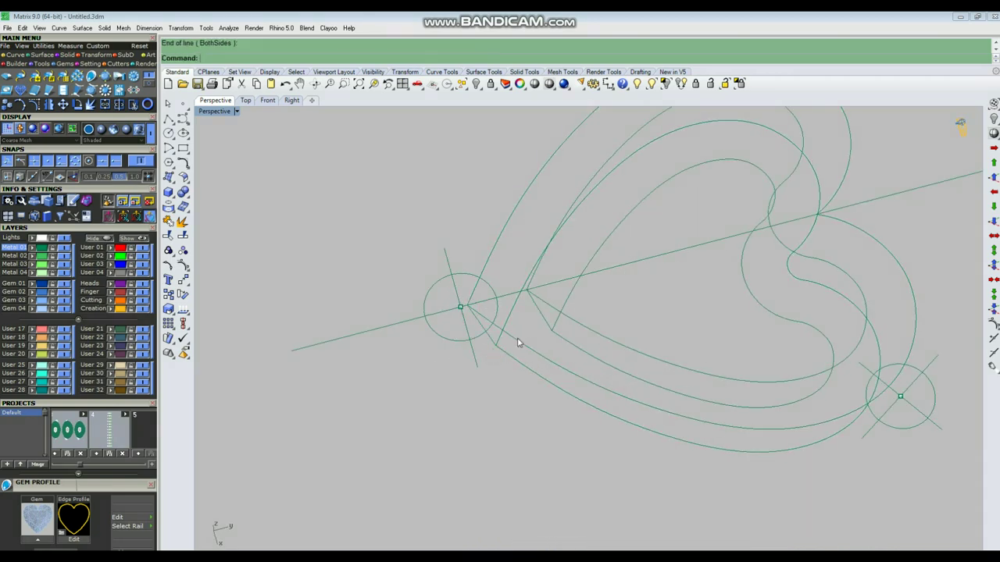
Sweep the outer tip line along the outer heart outline and its lowered offset with a closed two-rail sweep
left_click_drag(494, 382, 494, 381)
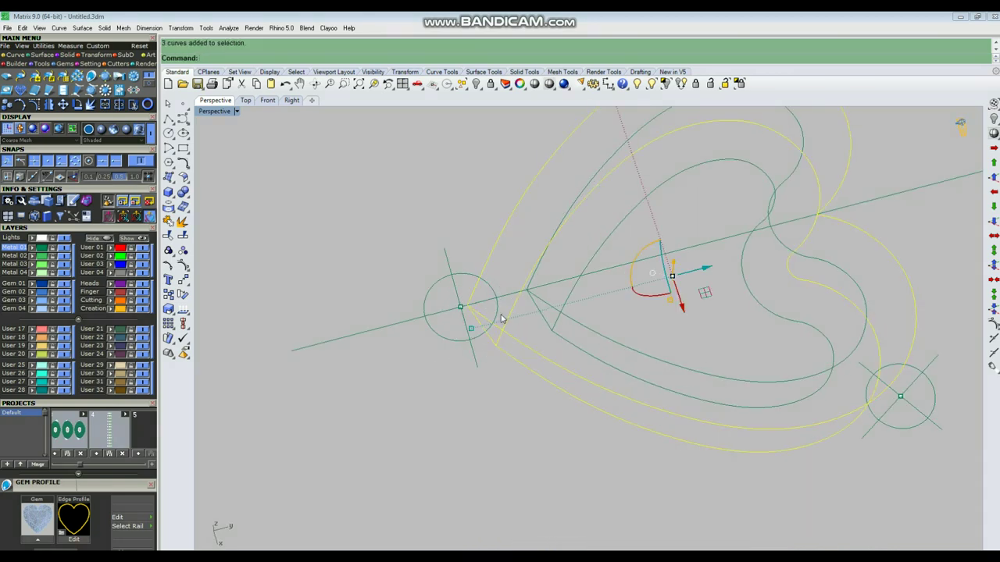
key("Return")
key("Return")
Sweep the inner tip line along the inner heart curve and its lowered offset with a closed two-rail sweep
right_click_drag(545, 356, 578, 328)
left_click_drag(591, 313, 536, 345)
key("Return")
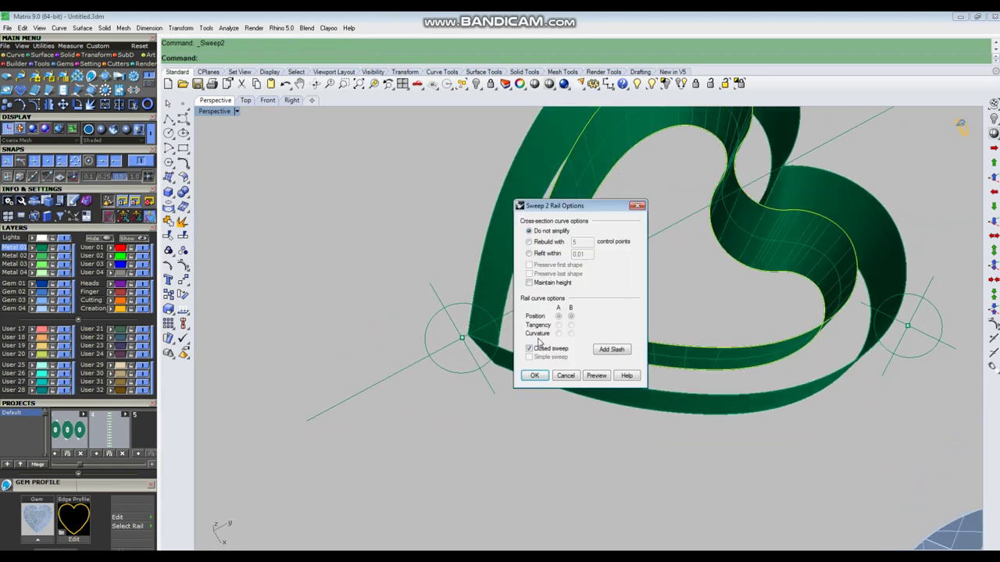
left_click(536, 376)
scroll(537, 376, "down", 2)
right_click_drag(536, 377, 558, 357)
left_click(564, 358)
right_click(563, 357)
key("Escape")
left_click(564, 359)
key("Escape")
Patch the underside of the setting from the lower inner and lower outer heart curves
scroll(564, 358, "up", 5)
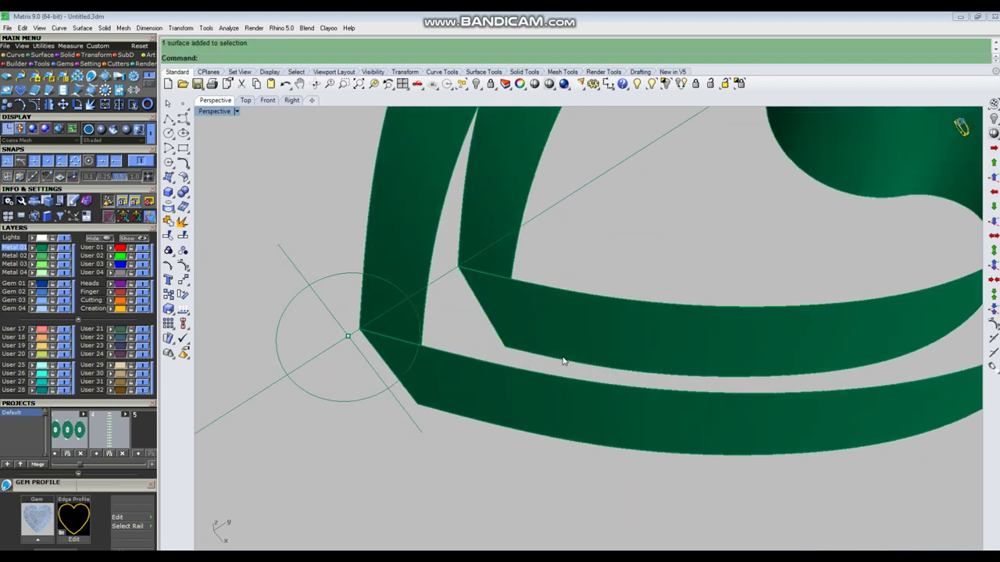
left_click(563, 362)
right_click(562, 362)
left_click(507, 409)
left_click(510, 408, "ctrl")
left_click(504, 428, "shift")
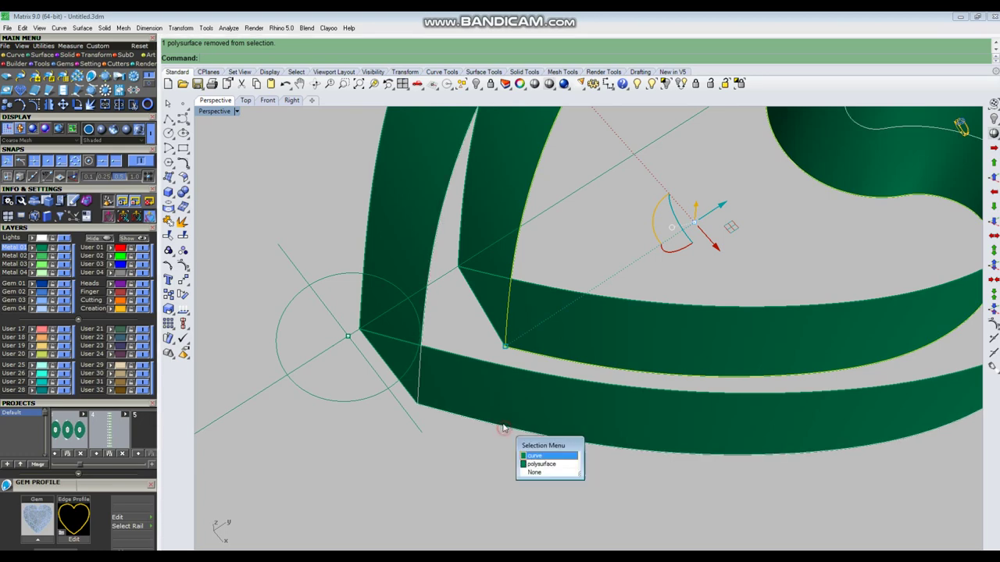
right_click(502, 428)
scroll(498, 404, "down", 2)
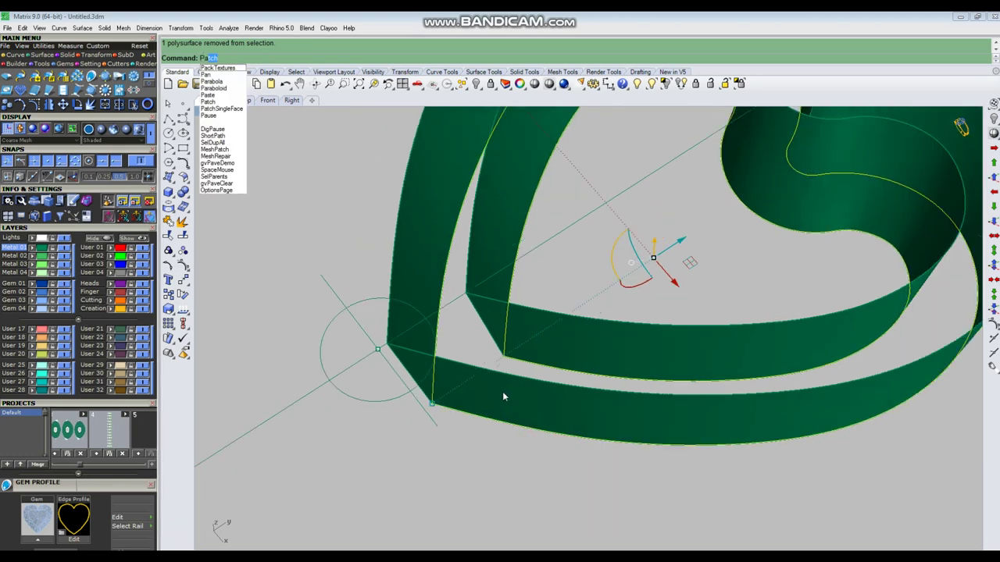
key("Return")
key("Return")
Trim away the part of the bottom patch that lies inside the inner heart wall
scroll(504, 392, "down", 2)
scroll(504, 388, "down", 2)
key("ctrl+t")
left_click(637, 307)
right_click(560, 326)
Patch the upper side of the setting from the upper inner and outer heart curves
left_click(552, 340)
right_click(568, 318)
left_click(512, 381, "shift")
right_click(510, 382)
type("p")
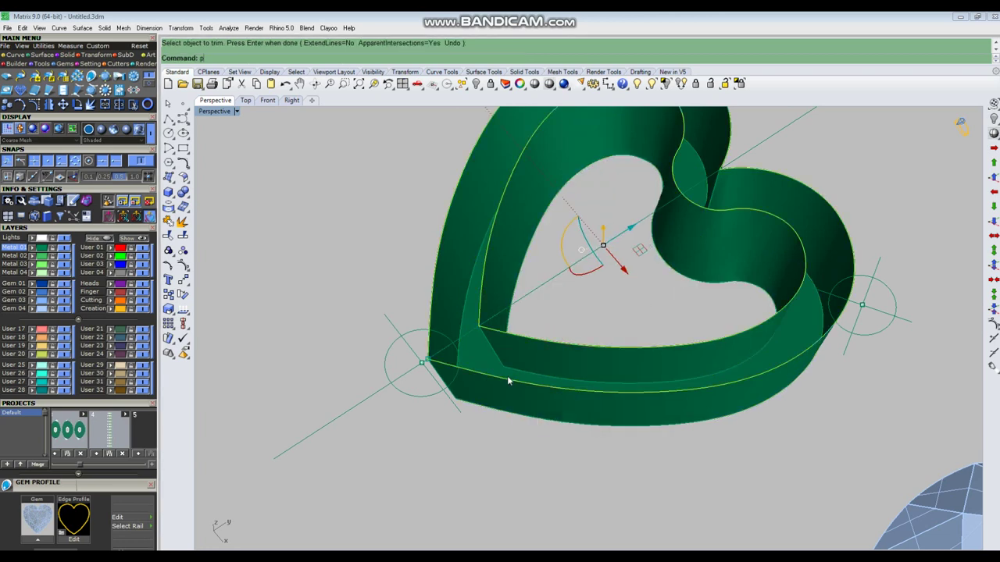
type("a")
right_click(508, 371)
left_click(546, 372)
Trim the centre of the top patch inside the inner heart curve to leave an open rim
key("ctrl+t")
left_click(610, 309)
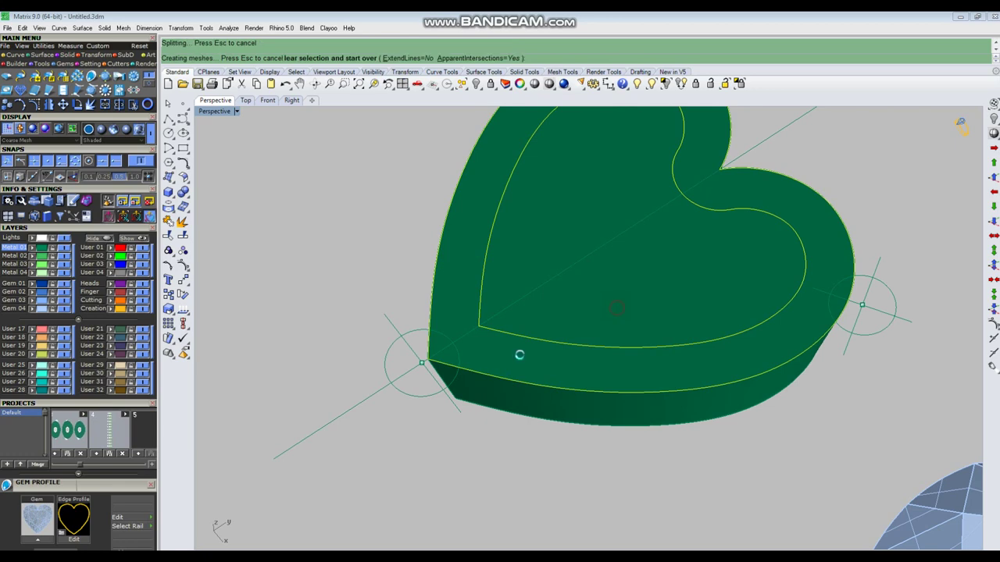
right_click(500, 367)
key("Escape")
Join the inner and outer walls with the top and bottom rims into one heart-shaped solid
scroll(501, 369, "down", 4)
right_click_drag(539, 351, 571, 417)
left_click_drag(614, 431, 589, 338)
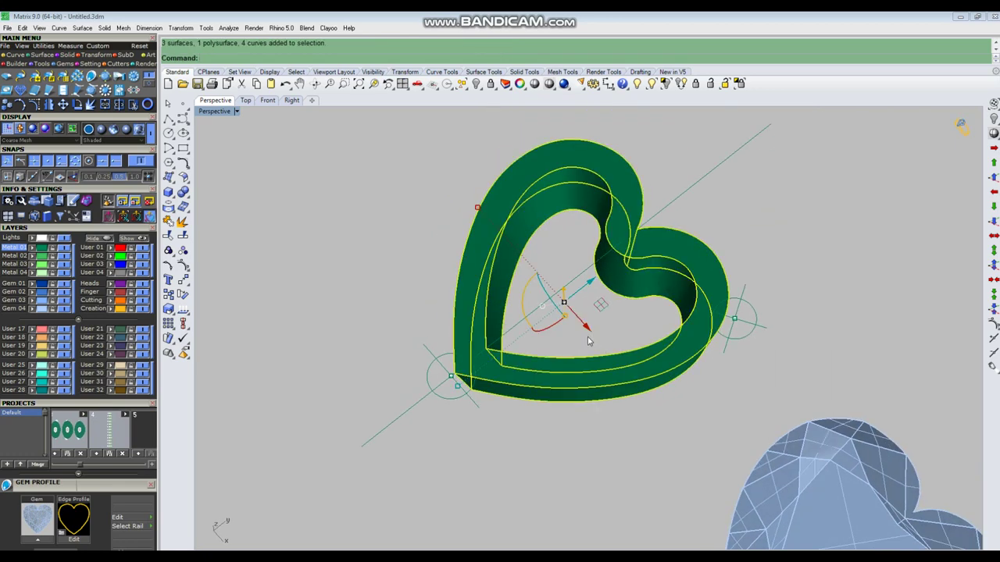
key("ctrl+j")
key("Escape")
Chamfer the upper inner edge of the heart setting with a distance of 0.6
scroll(506, 346, "down", 4)
right_click_drag(506, 346, 522, 422)
right_click_drag(645, 321, 610, 373)
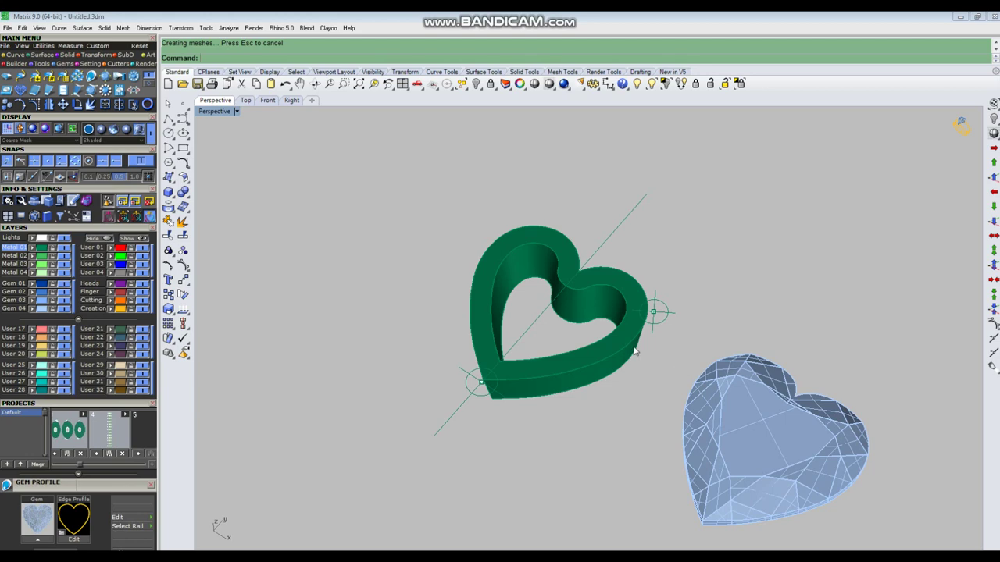
scroll(634, 350, "up", 6)
right_click_drag(592, 383, 600, 346)
scroll(561, 345, "down", 4)
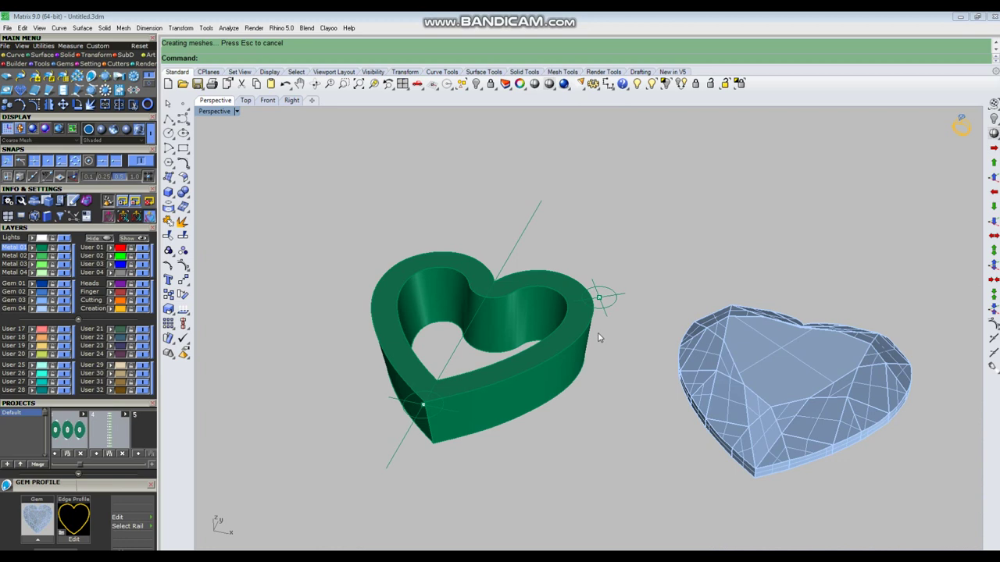
right_click_drag(569, 358, 563, 373)
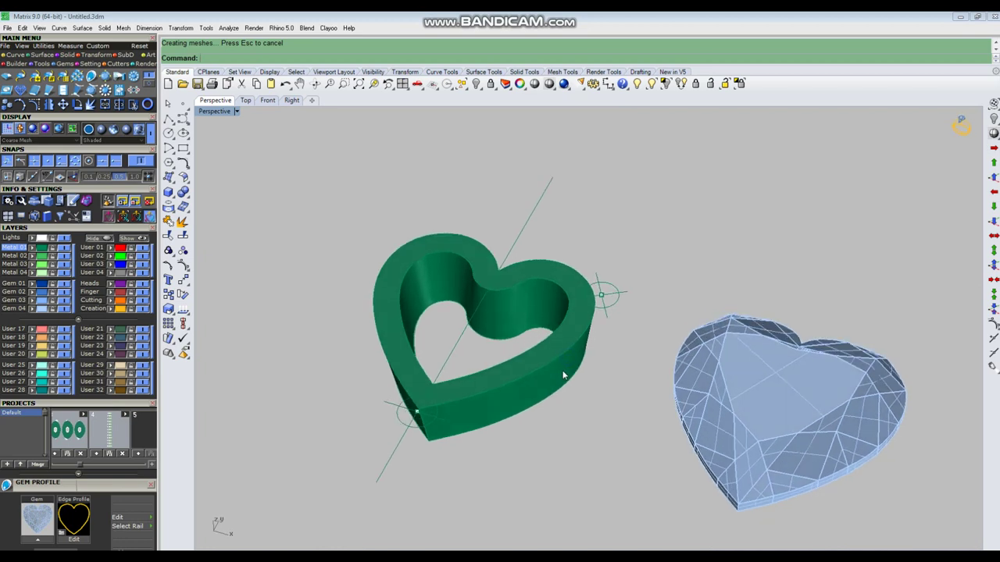
type("ce")
key("Return")
type(".6")
key("Return")
left_click(546, 340)
key("Return")
key("Return")
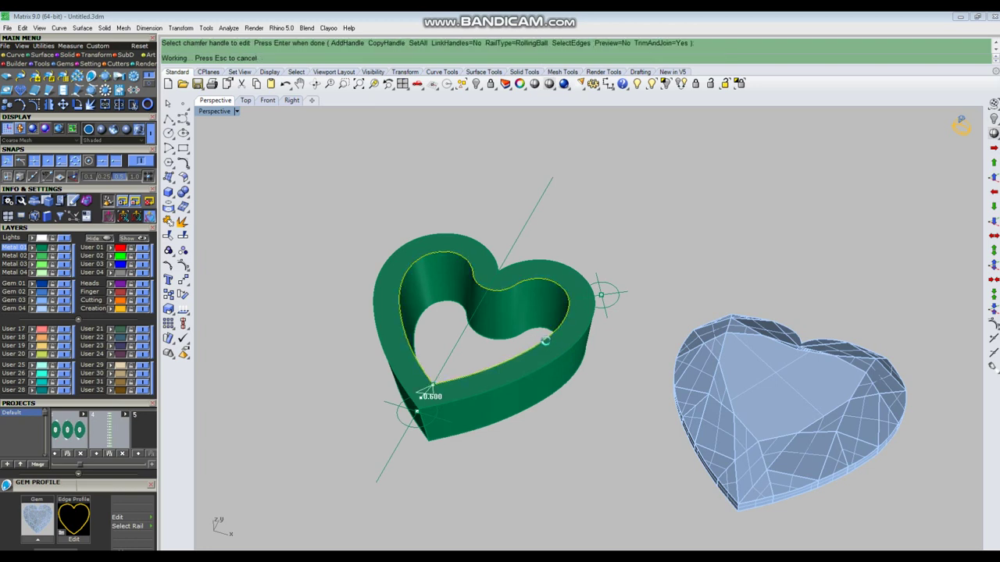
Release the prong guide beside the heart's lobe and extrude its circle 2 units downward into a cylinder
scroll(484, 335, "down", 6)
right_click_drag(523, 368, 546, 321)
scroll(545, 315, "up", 3)
left_click(546, 311)
key("Return")
left_click(554, 313)
right_click_drag(553, 314, 548, 288)
left_click_drag(545, 284, 545, 321)
type("2")
key("Return")
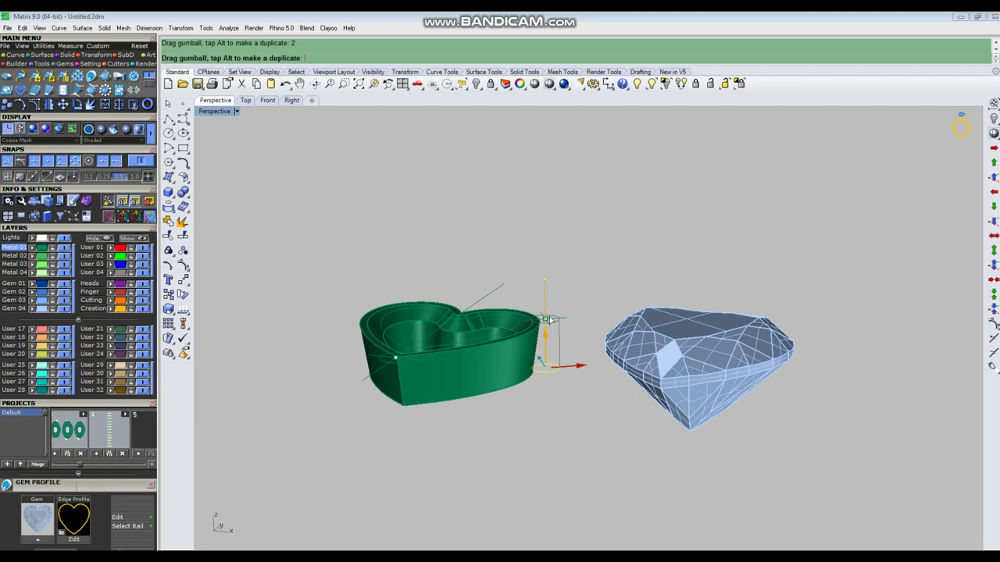
left_click_drag(549, 319, 549, 321)
Stretch the lobe prong cylinder upward from its base to a length of 5 with Scale1D
left_click(558, 347)
type("1d")
key("Return")
scroll(583, 366, "up", 4)
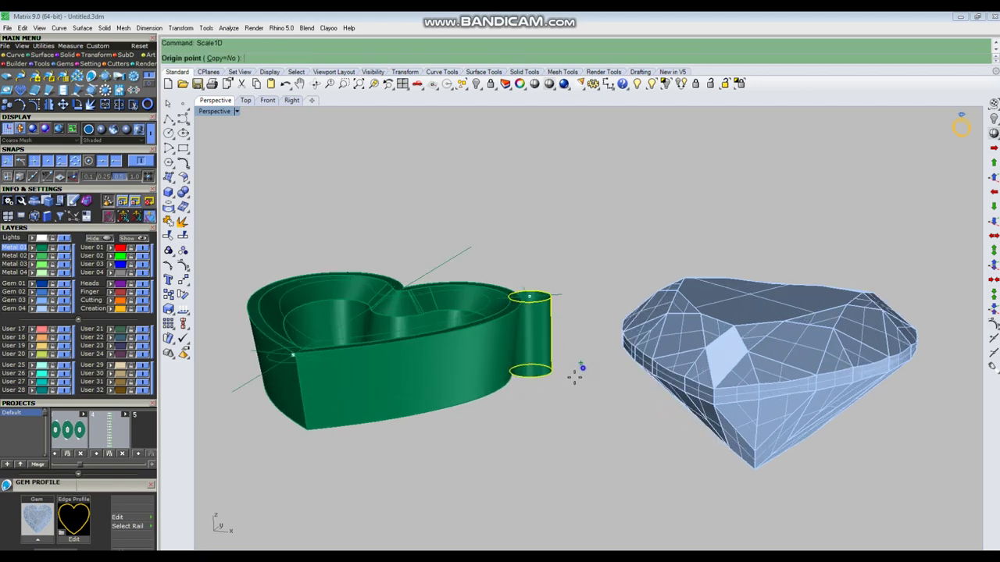
right_click_drag(583, 368, 579, 407)
left_click(561, 352)
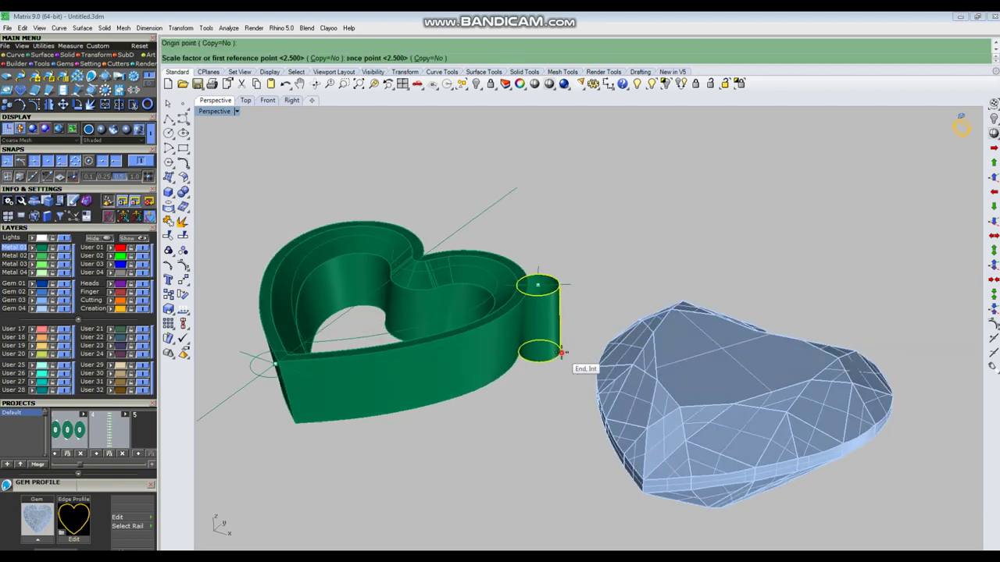
left_click(560, 284)
type("5")
key("Return")
Cap the open ends of the lobe prong and group it with its guide curves
left_click(621, 237)
scroll(430, 284, "down", 3)
left_click(495, 247)
type("Cap")
key("Return")
left_click_drag(463, 177, 533, 440)
right_click_drag(516, 234, 533, 279)
key("ctrl+g")
key("Escape")
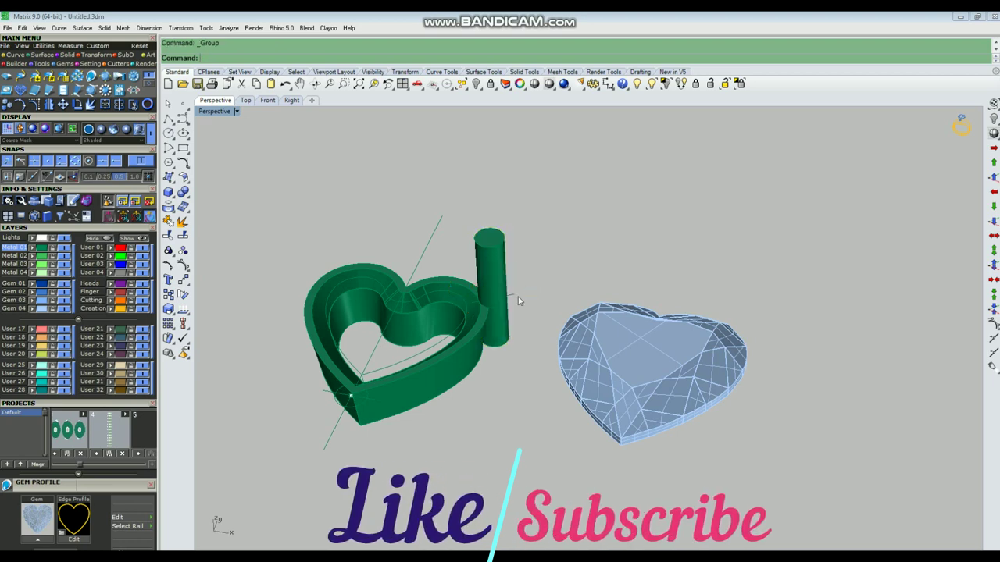
Ungroup the prong guide at the heart's tip and extrude its circle 2 units downward
right_click_drag(629, 387, 437, 343)
scroll(323, 311, "up", 5)
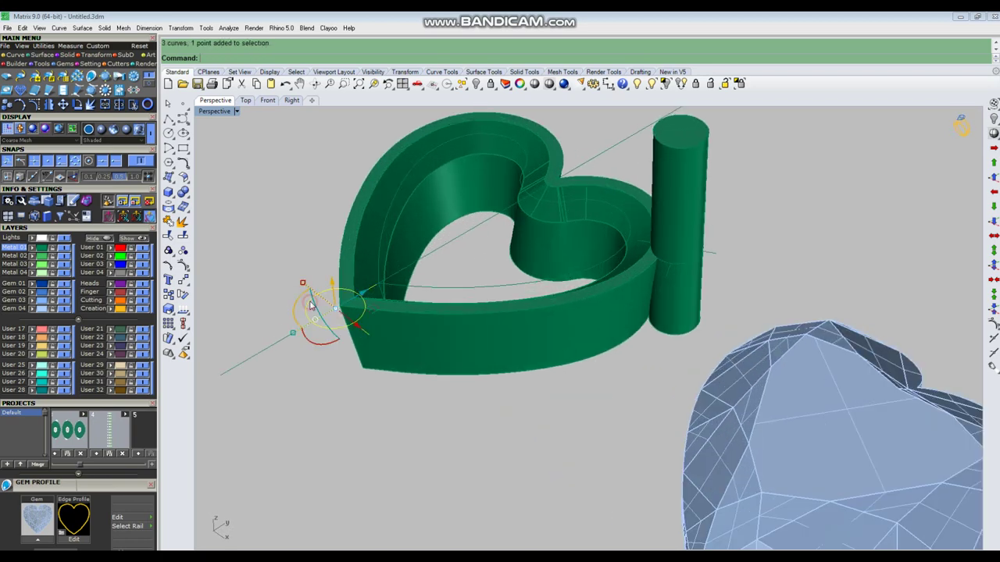
type("u")
key("Return")
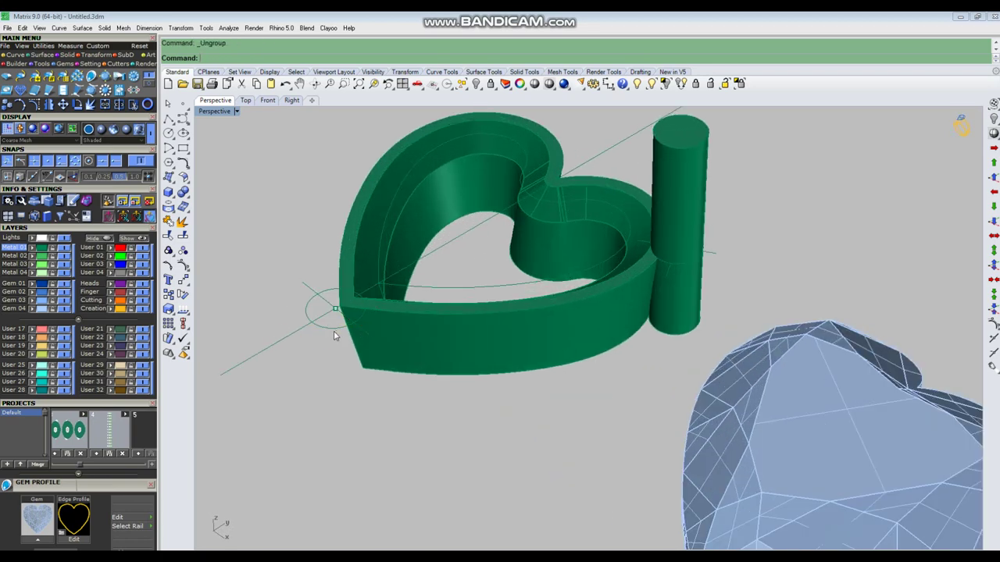
right_click_drag(364, 344, 331, 273)
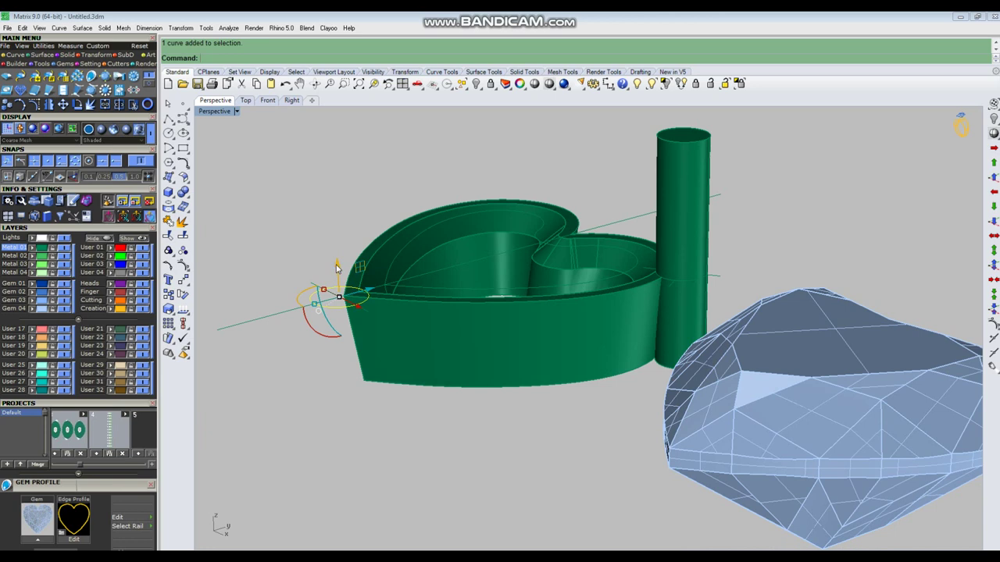
left_click_drag(336, 268, 334, 309)
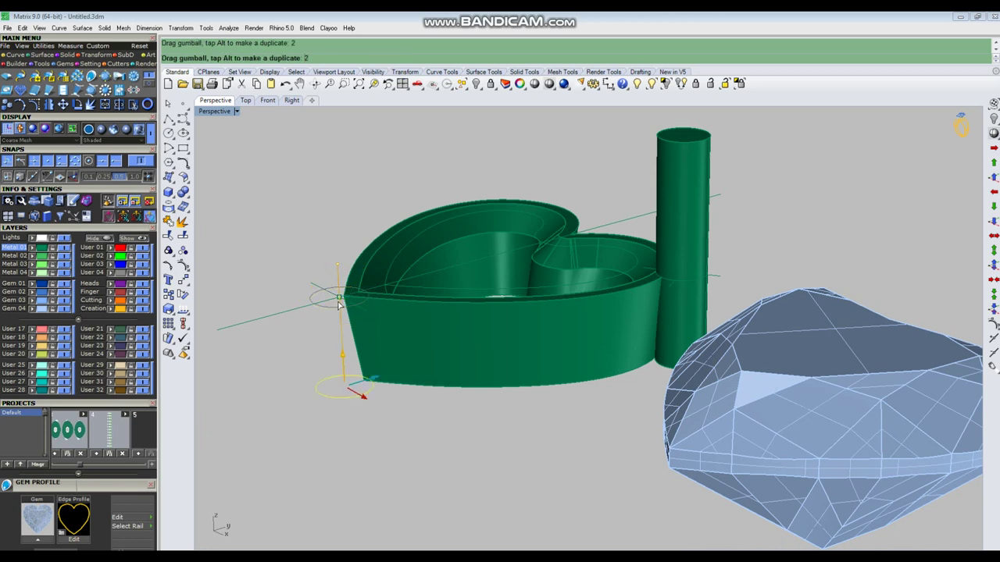
Stretch the tip prong cylinder upward from its base to a length of 5
left_click(356, 361)
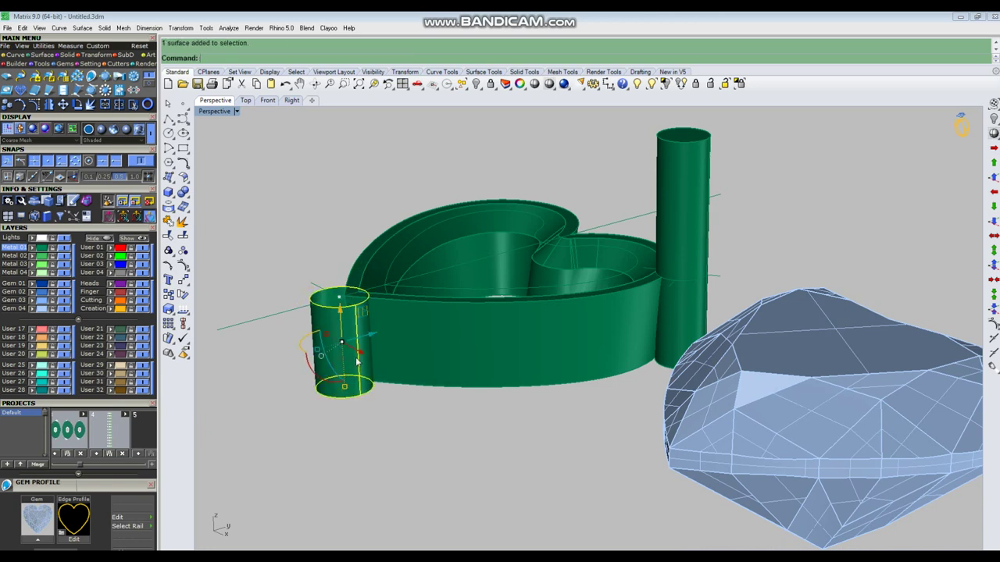
key("Return")
left_click(361, 396)
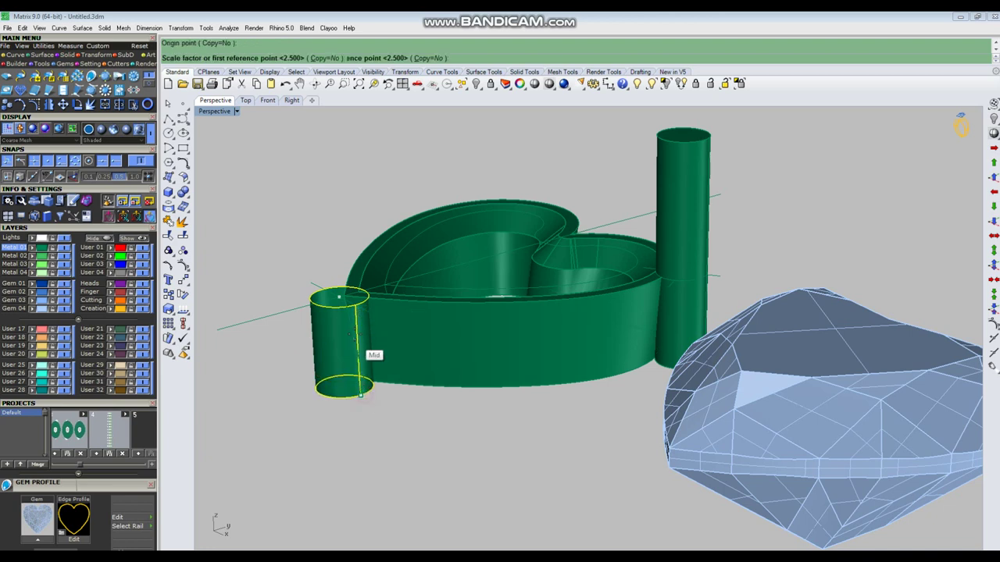
left_click(356, 307)
type("5")
key("Return")
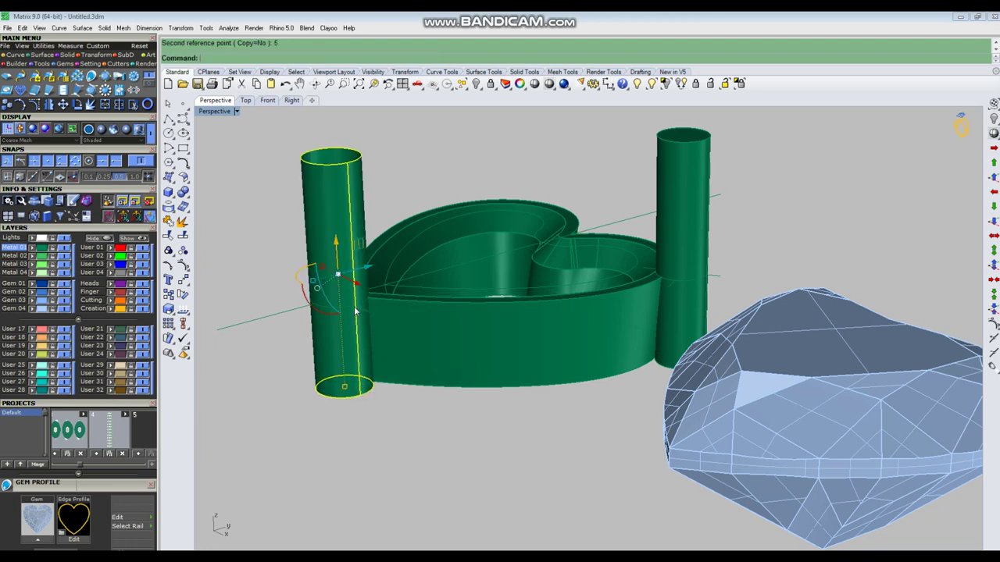
Cap the tip prong cylinder and select it together with its guide circle, cross lines and centre point
scroll(352, 298, "down", 4)
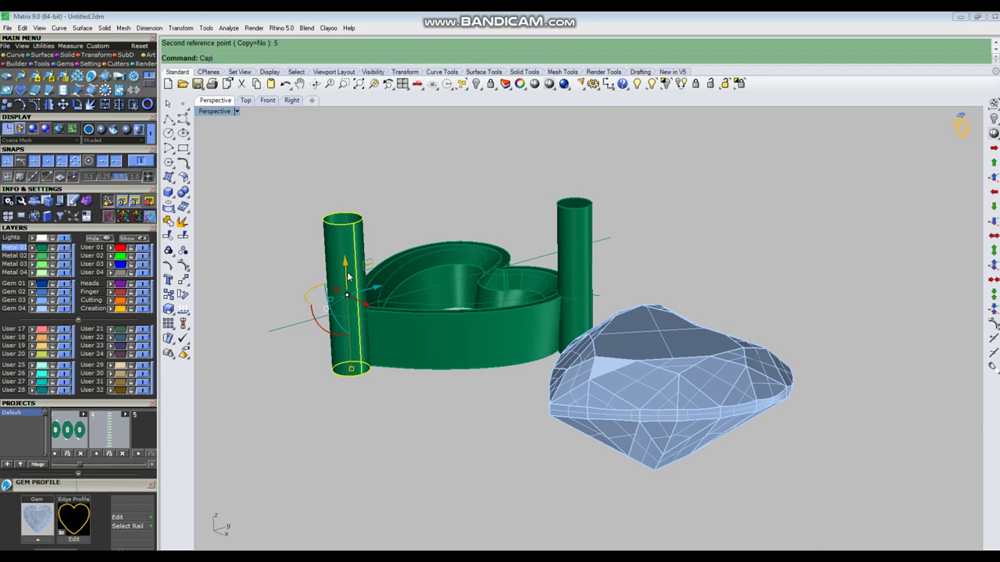
right_click_drag(338, 281, 353, 328)
left_click(352, 328)
left_click_drag(336, 139, 425, 311)
scroll(426, 309, "up", 3)
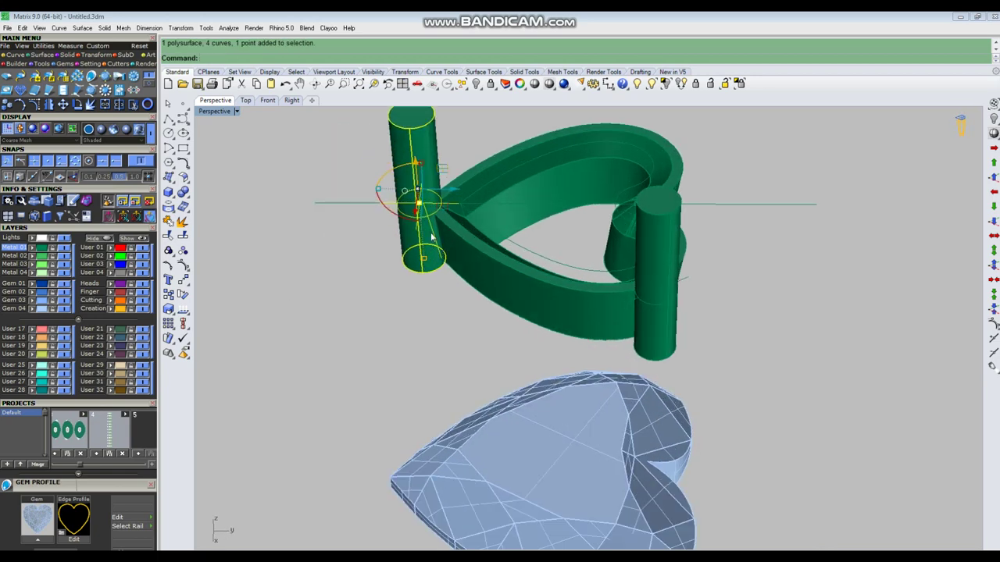
left_click(433, 232, "ctrl")
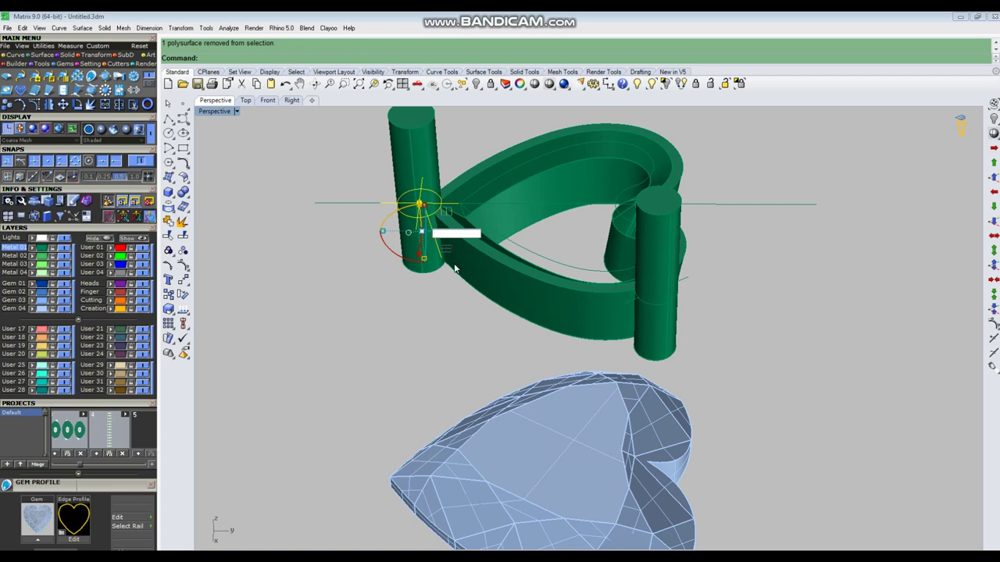
left_click(428, 159, "shift")
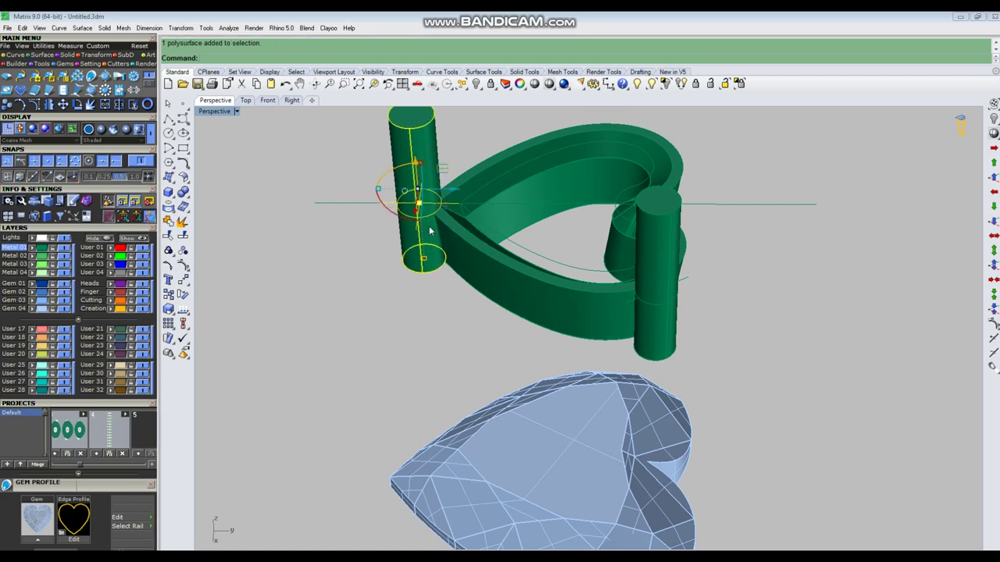
Try to tilt the tip prong and its guide by 10 degrees with a 3D rotation about the guide's centre
right_click_drag(396, 273, 606, 328)
scroll(513, 254, "down", 4)
scroll(597, 454, "up", 6)
scroll(575, 415, "down", 6)
scroll(574, 415, "up", 4)
left_click(585, 325)
left_click(579, 381)
scroll(590, 316, "up", 6)
left_click(593, 317)
key("Return")
right_click_drag(609, 364, 563, 389)
scroll(602, 273, "up", 4)
scroll(590, 284, "up", 5)
left_click(586, 288)
left_click(625, 264)
scroll(528, 292, "down", 5)
right_click_drag(635, 248, 667, 367)
type("10")
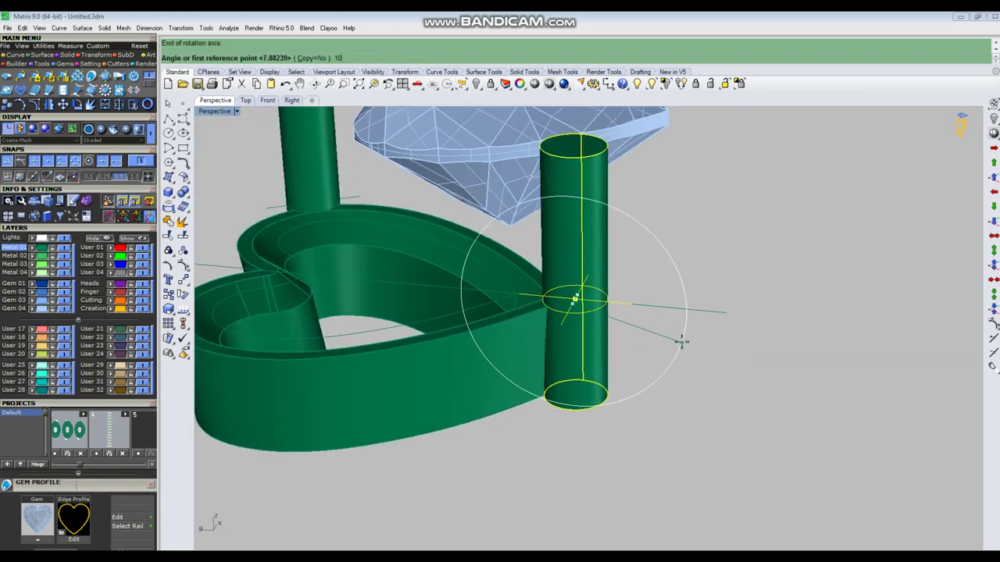
key("Return")
Undo the 10-degree rotation of the tip prong
left_click(673, 351)
right_click_drag(673, 351, 607, 317)
scroll(636, 315, "down", 5)
key("ctrl+z")
Tilt the tip prong slightly with a 3D rotation about an axis through its guide's centre, using two reference points
scroll(606, 319, "up", 7)
right_click_drag(599, 359, 566, 360)
right_click(566, 360)
left_click(567, 351)
left_click(739, 303)
right_click_drag(438, 391, 616, 273)
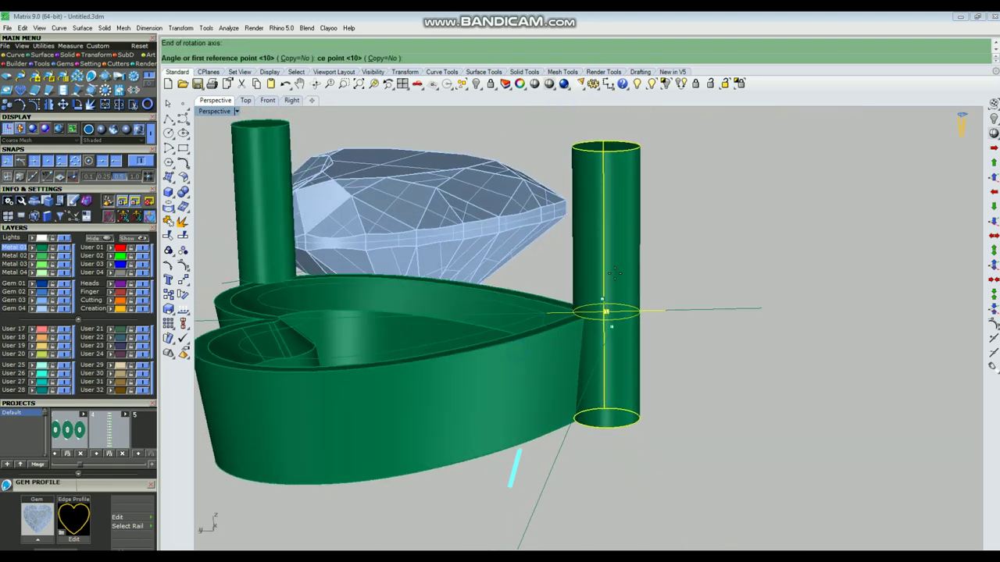
scroll(615, 273, "down", 4)
right_click_drag(700, 369, 674, 339)
scroll(670, 341, "up", 4)
left_click(714, 357)
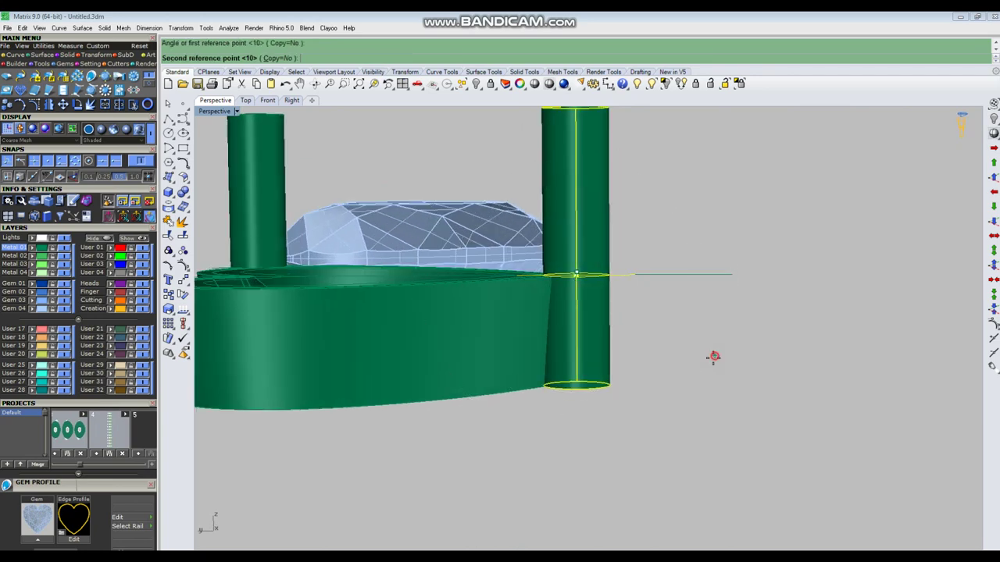
left_click(708, 371)
Select the lobe prong together with its guide circle, cross lines and centre point
scroll(706, 373, "down", 4)
right_click_drag(414, 293, 488, 400)
scroll(460, 367, "up", 5)
left_click(460, 369)
scroll(413, 329, "up", 5)
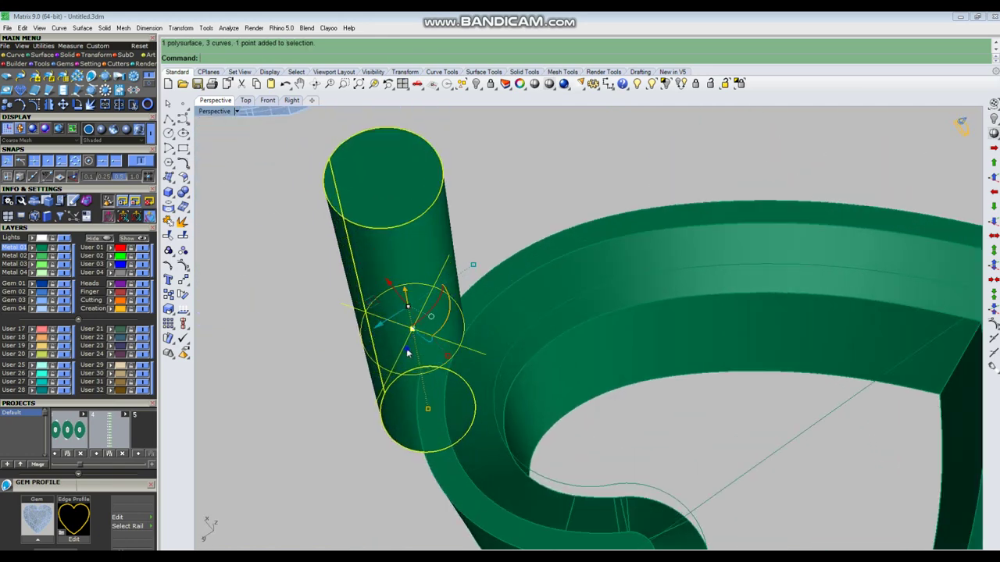
Try to tilt the lobe prong with a 3D rotation about an axis starting at its guide's centre
right_click(407, 353)
left_click(412, 331)
right_click(415, 326)
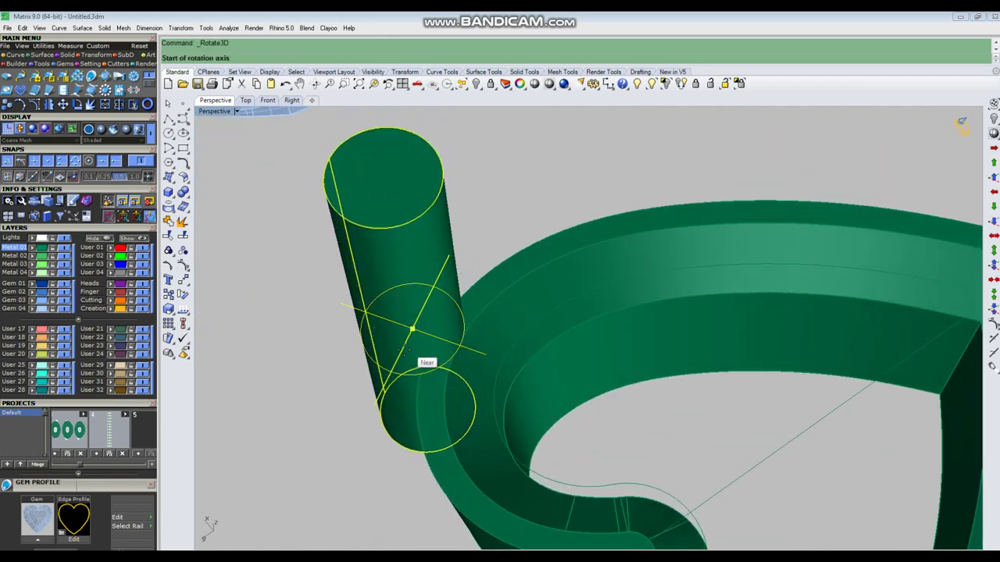
left_click(426, 313)
right_click(426, 314)
key("ctrl+z")
Tilt the lobe prong and its guide with a 3D rotation about an axis through the guide's centre, using reference points
right_click(424, 314)
left_click(423, 307)
left_click(401, 350)
right_click(445, 322)
scroll(450, 324, "down", 5)
key("Escape")
Lower the tilted lobe prong and its guide slightly along the vertical axis
right_click_drag(514, 335, 519, 248)
left_click(476, 246)
scroll(475, 248, "up", 2)
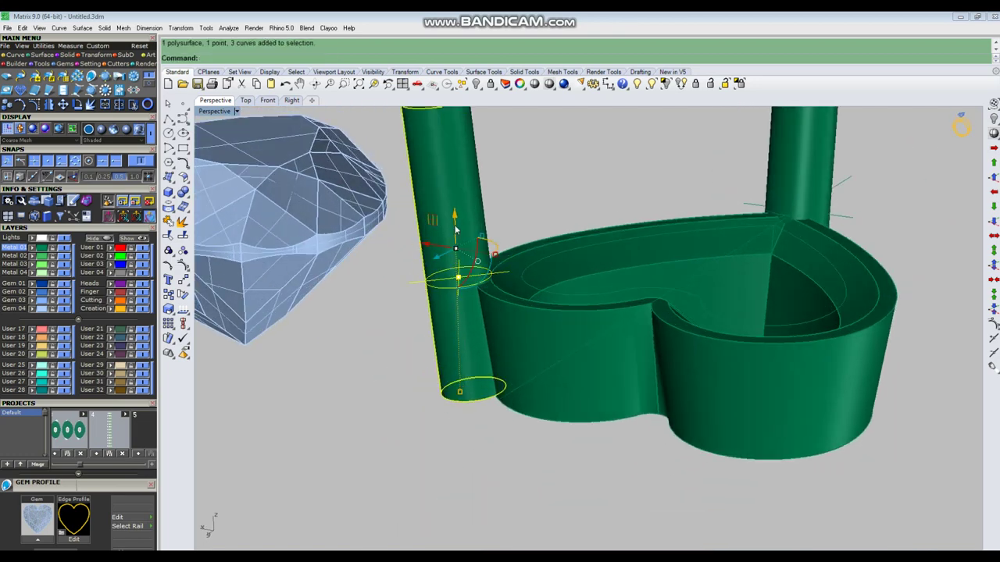
left_click_drag(455, 219, 456, 225)
scroll(451, 307, "down", 4)
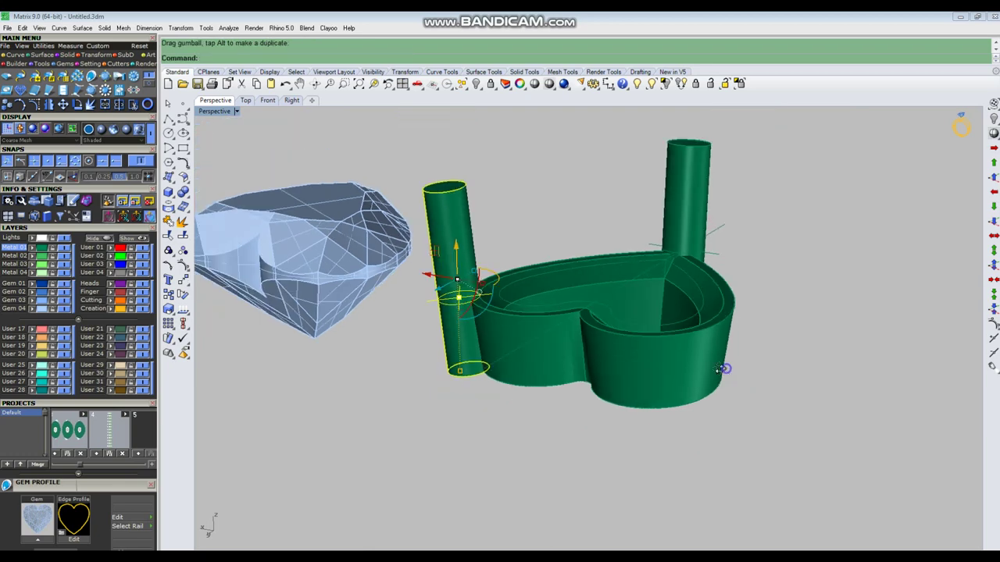
Lower the tip prong and its guide slightly along the vertical axis
right_click_drag(725, 368, 719, 308)
scroll(717, 300, "up", 4)
left_click(666, 278)
scroll(627, 253, "up", 5)
left_click_drag(648, 242, 647, 249)
scroll(547, 273, "down", 4)
Mirror the lobe prong and its guide across the Y axis onto the heart's other lobe
right_click_drag(414, 277, 511, 413)
scroll(536, 370, "down", 4)
left_click(578, 385)
scroll(546, 392, "down", 4)
scroll(560, 238, "up", 2)
left_click(562, 243)
left_click(560, 245)
type("mi")
key("Return")
type("y")
key("Return")
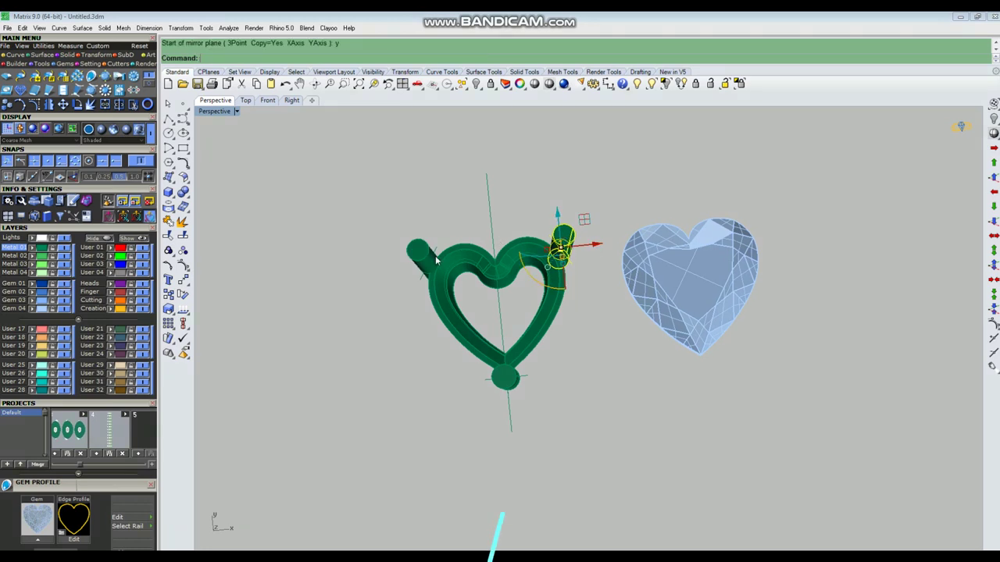
Group the three prongs with their guides, and place a point object at the origin (0)
left_click(432, 259, "shift")
left_click(492, 375, "shift")
key("ctrl+g")
right_click_drag(591, 376, 539, 357)
left_click(559, 361)
type("0")
key("Return")
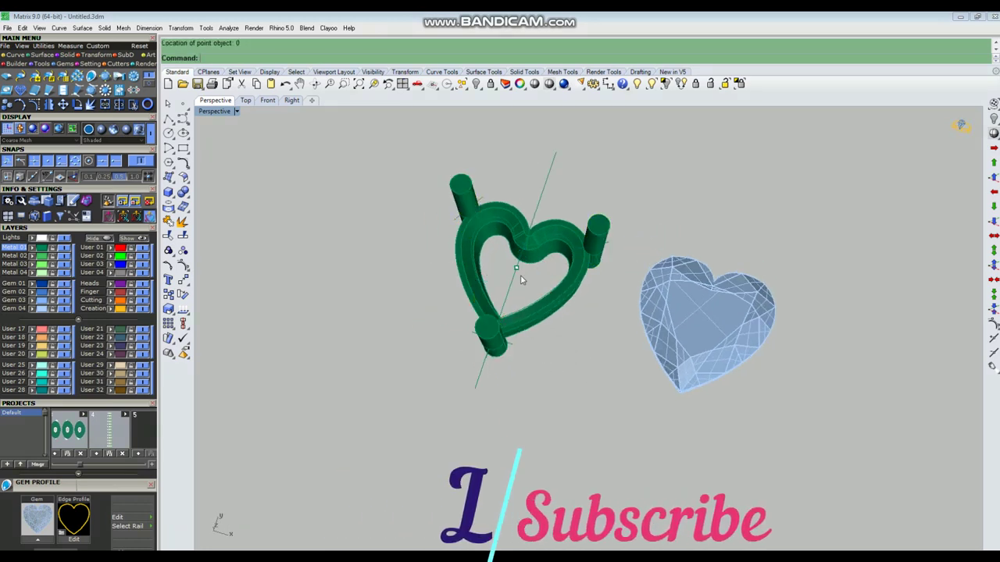
Group the heart-shaped wall with the three prongs
scroll(504, 268, "up", 3)
scroll(570, 244, "up", 2)
left_click(574, 241)
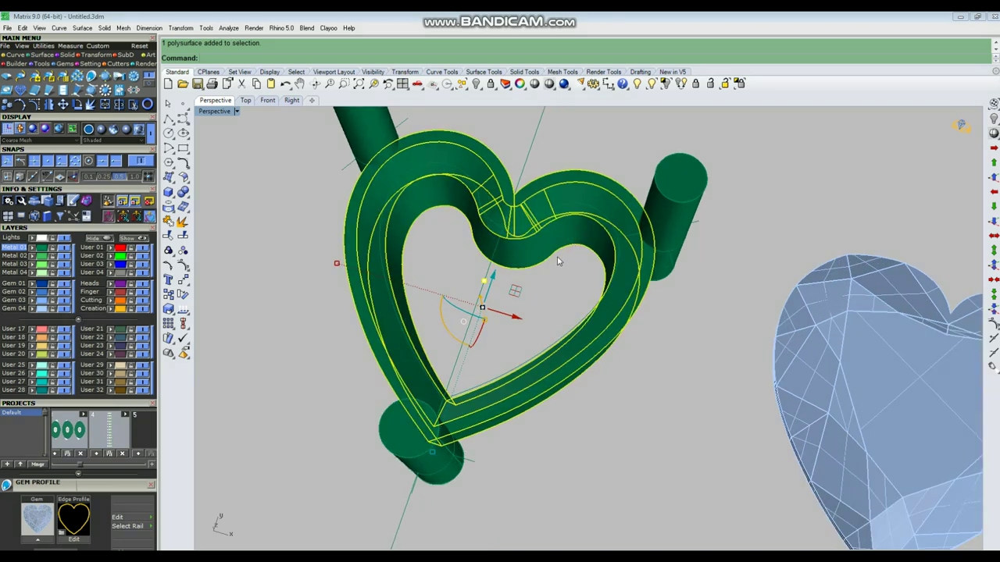
key("ctrl+g")
left_click(661, 221, "shift")
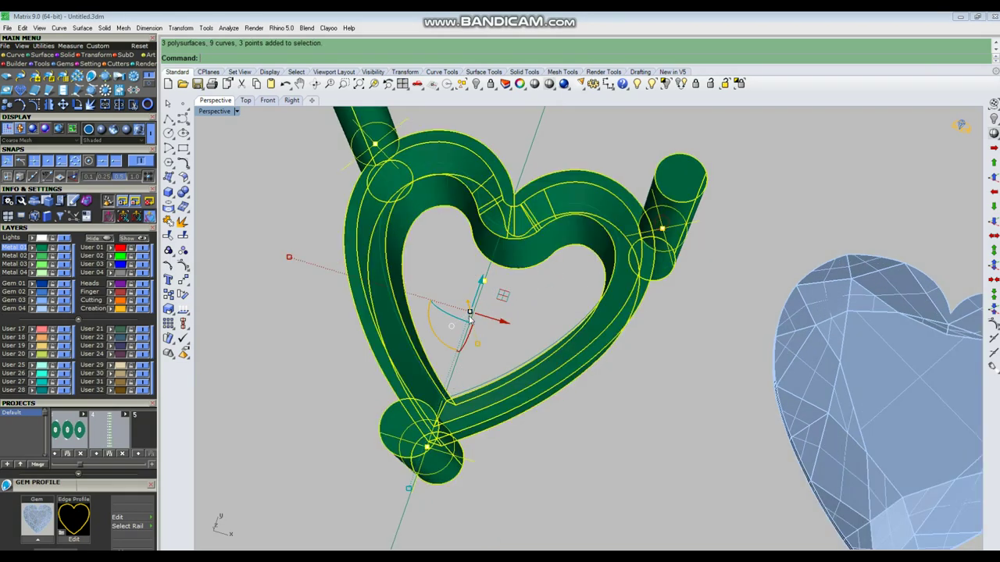
scroll(485, 312, "down", 5)
key("ctrl+g")
Move the heart gem by 10 horizontally back into the setting
left_click(667, 376)
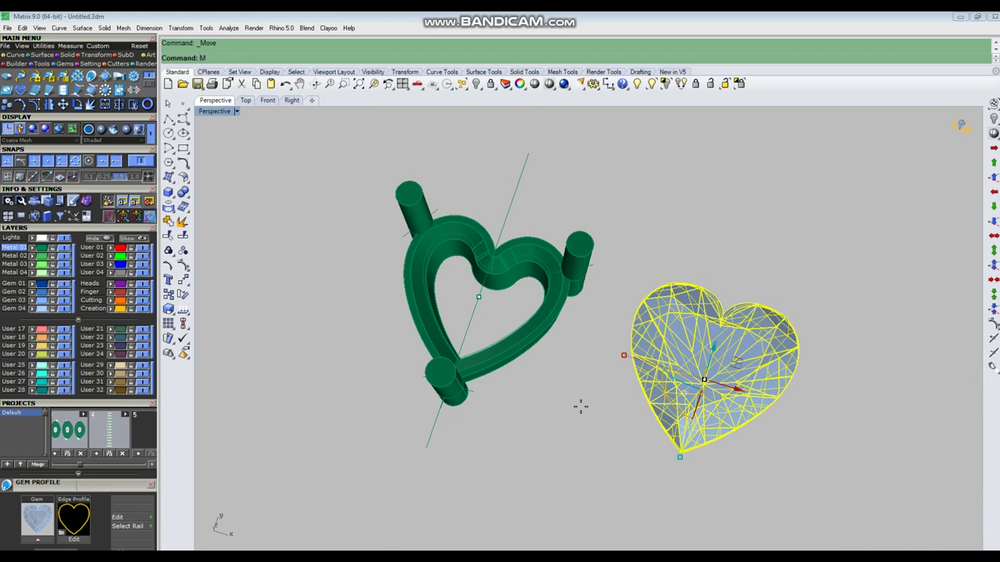
left_click(584, 409)
type("10")
key("Return")
left_click(537, 405)
Raise the gem vertically until its girdle sits just above the rim of the heart wall, between the prongs
right_click_drag(542, 407, 370, 275)
left_click(367, 271)
scroll(555, 328, "up", 6)
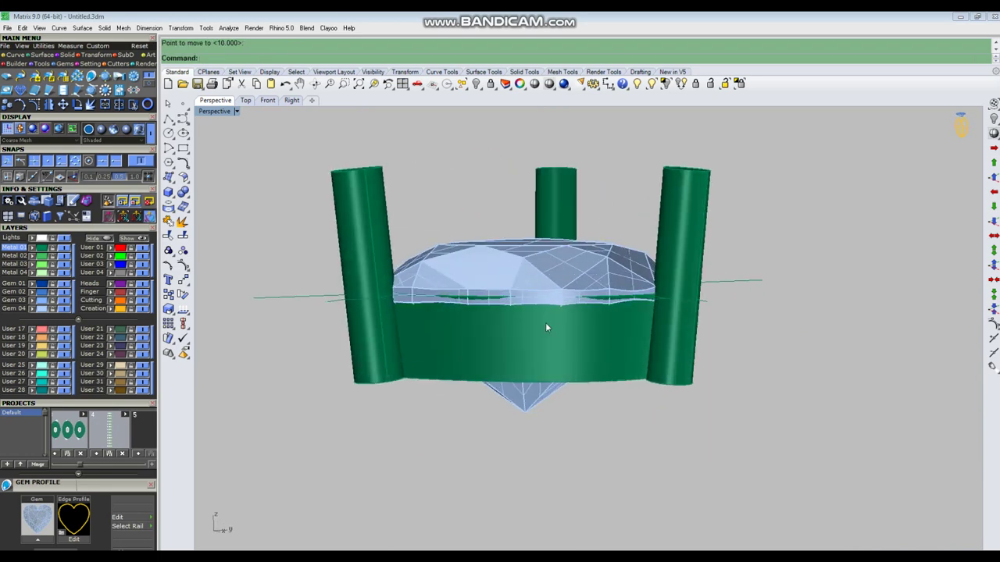
left_click(512, 287)
left_click_drag(511, 294, 511, 274)
left_click(727, 342)
mouse_move(614, 308)
right_mouse_down()
mouse_move(614, 328)
mouse_move(463, 306)
mouse_move(595, 312)
right_mouse_up()
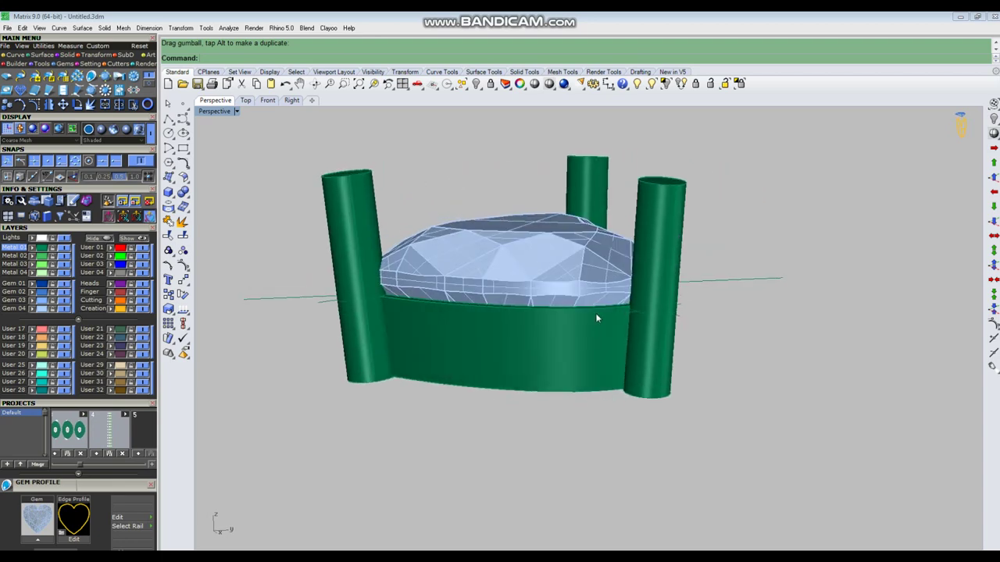
left_click(514, 266)
left_click_drag(509, 274, 510, 274)
left_click(718, 341)
Group the gem, heart wall and prongs together and hide the group
right_click_drag(717, 344, 574, 343)
scroll(632, 295, "up", 5)
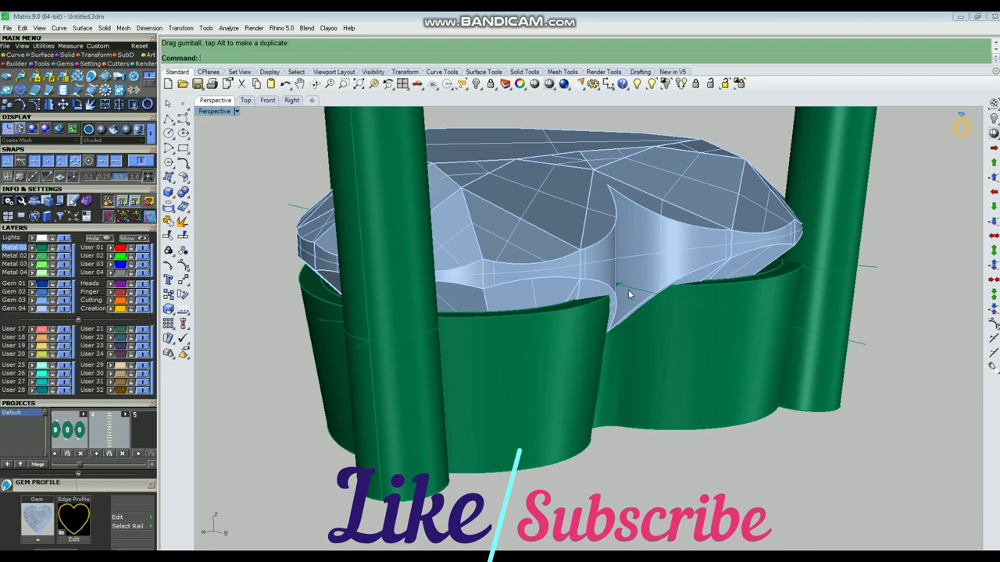
scroll(598, 315, "down", 5)
right_click_drag(522, 262, 689, 327)
scroll(675, 324, "down", 6)
right_click_drag(517, 296, 582, 341)
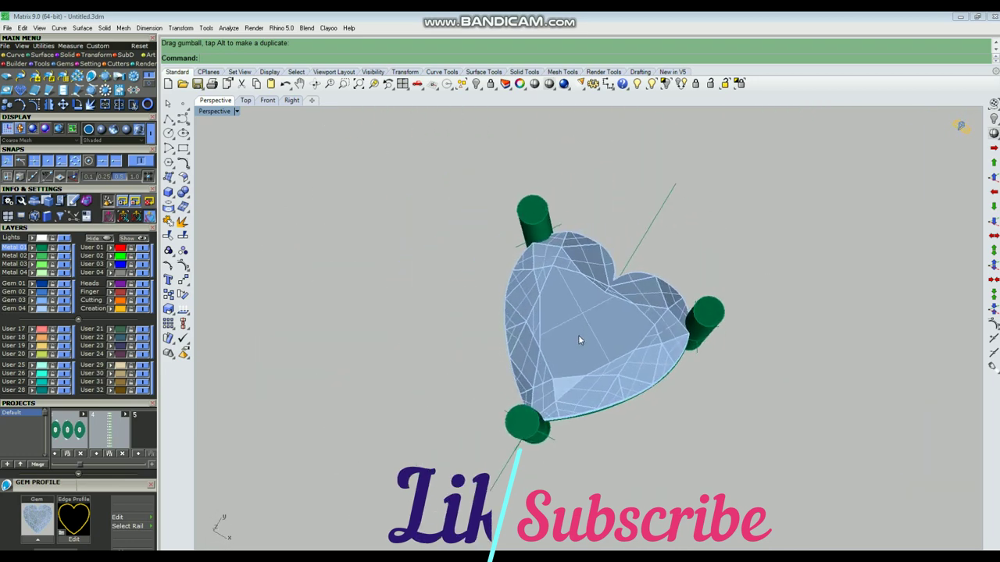
left_click(657, 325)
key("ctrl+a")
key("ctrl+h")
right_click_drag(649, 315, 609, 312)
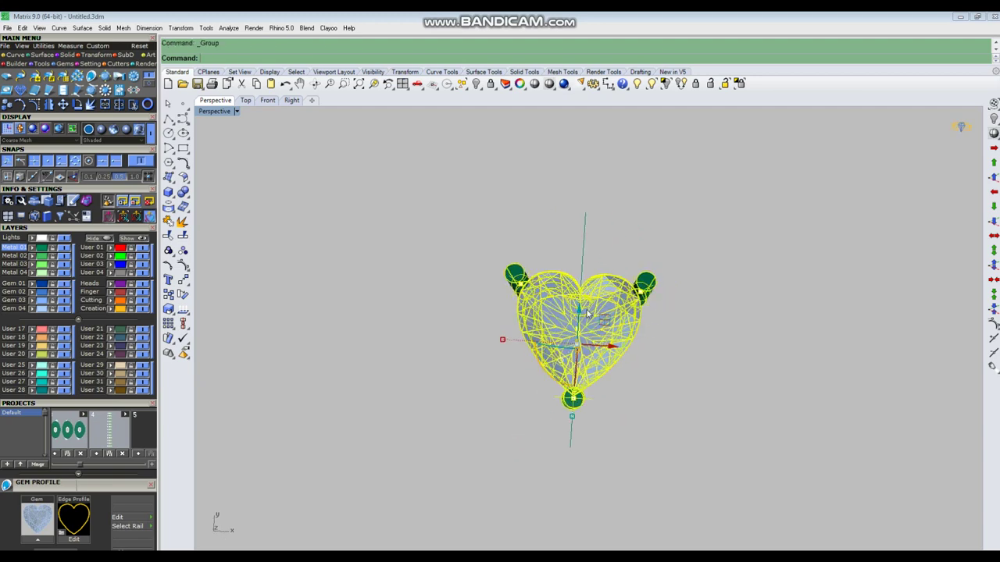
key("ctrl+h")
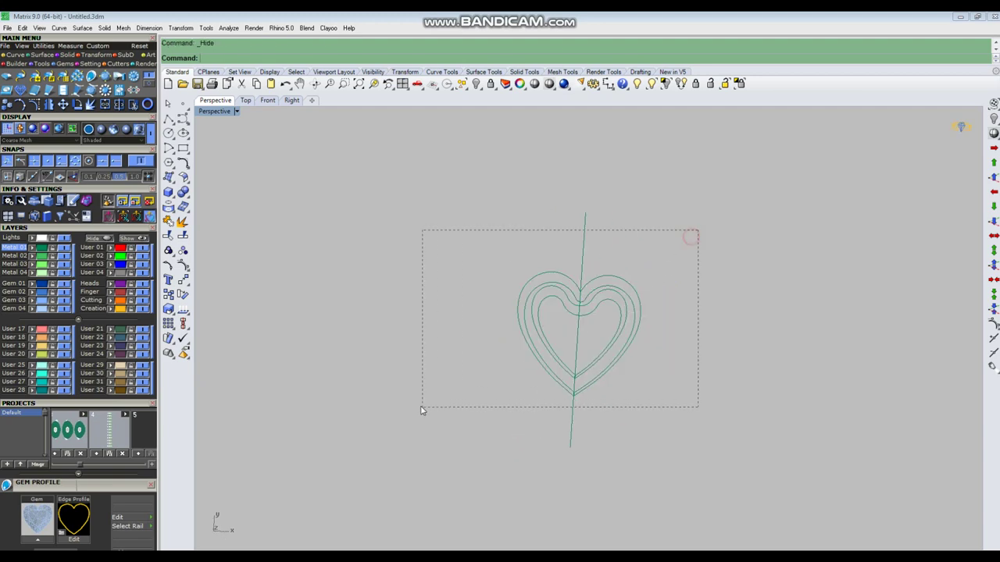
Delete the leftover heart construction curves and centre line, and show the hidden gem and setting again
left_click_drag(422, 409, 430, 402)
key("Delete")
left_click(654, 84)
left_click(585, 312)
right_click(586, 312)
right_click_drag(612, 386, 614, 227)
scroll(625, 374, "up", 4)
right_click_drag(648, 323, 593, 324)
right_click_drag(514, 297, 536, 287)
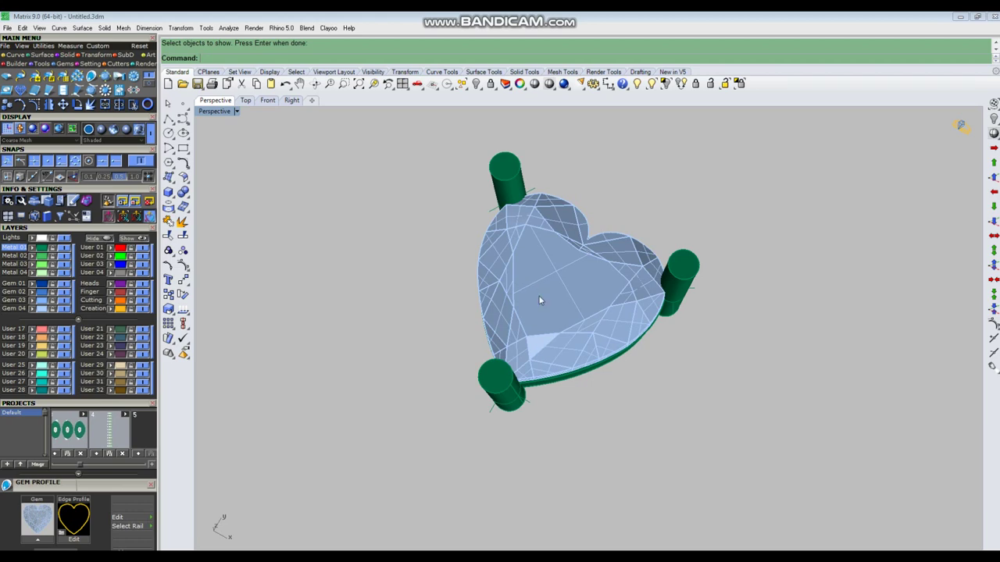
Duplicate the outer edges of the heart wall as curves
right_click_drag(595, 324, 598, 310)
type("de")
key("Return")
scroll(562, 343, "up", 5)
left_click(560, 345)
right_click_drag(509, 309, 562, 335)
left_click(488, 356)
key("Return")
scroll(472, 312, "down", 4)
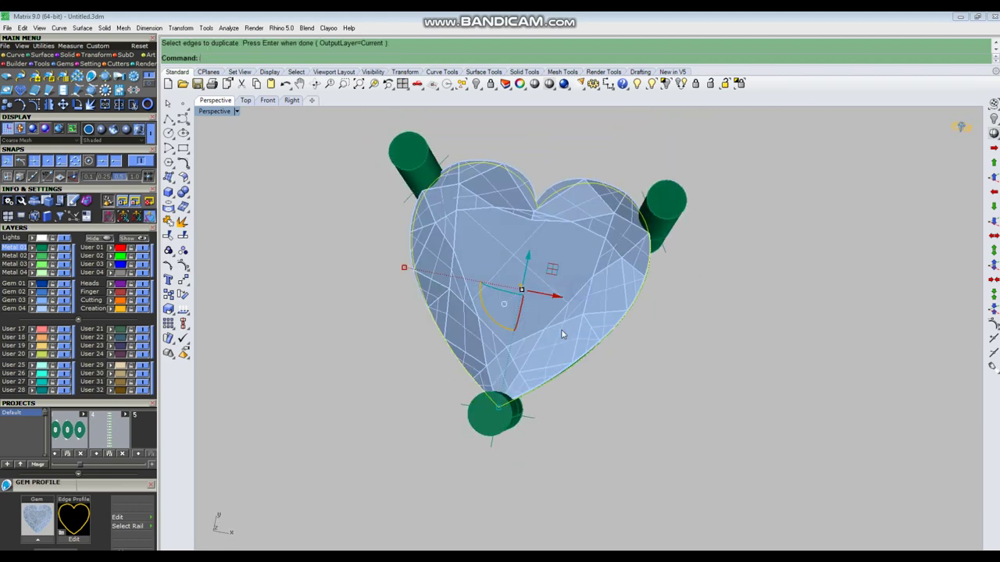
Offset the duplicated heart outline outward by 0.4
scroll(561, 334, "down", 2)
key("Return")
type("offset")
key("Return")
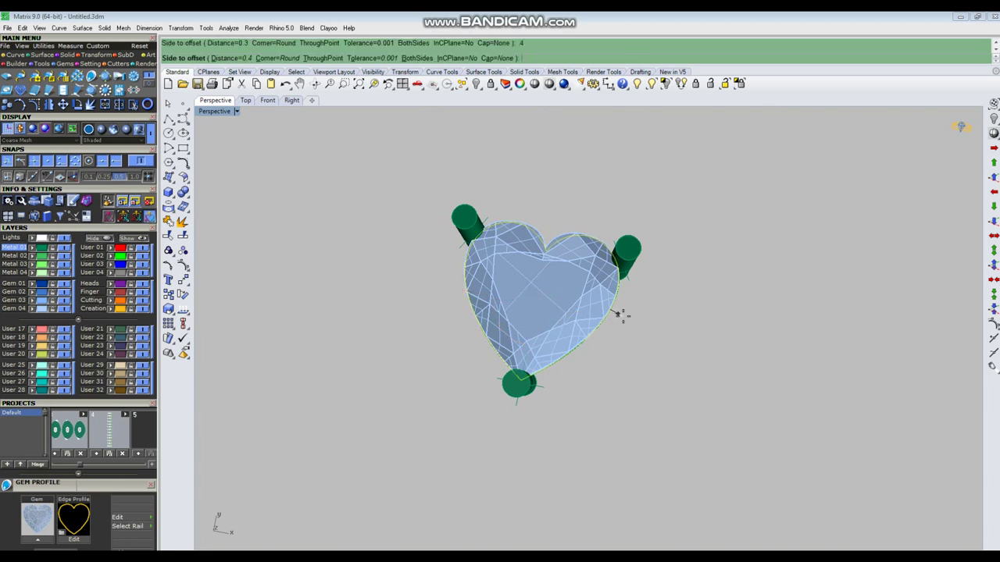
left_click(622, 318)
right_click_drag(634, 372, 610, 338)
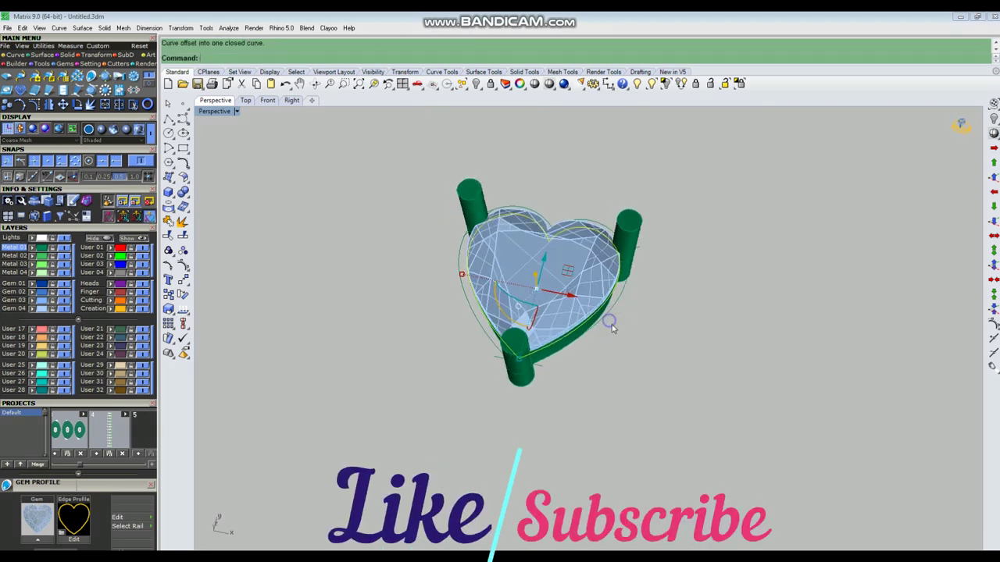
Offset the enlarged heart curve outward again by 1.30
scroll(618, 302, "up", 4)
left_click(620, 300)
right_click(653, 300)
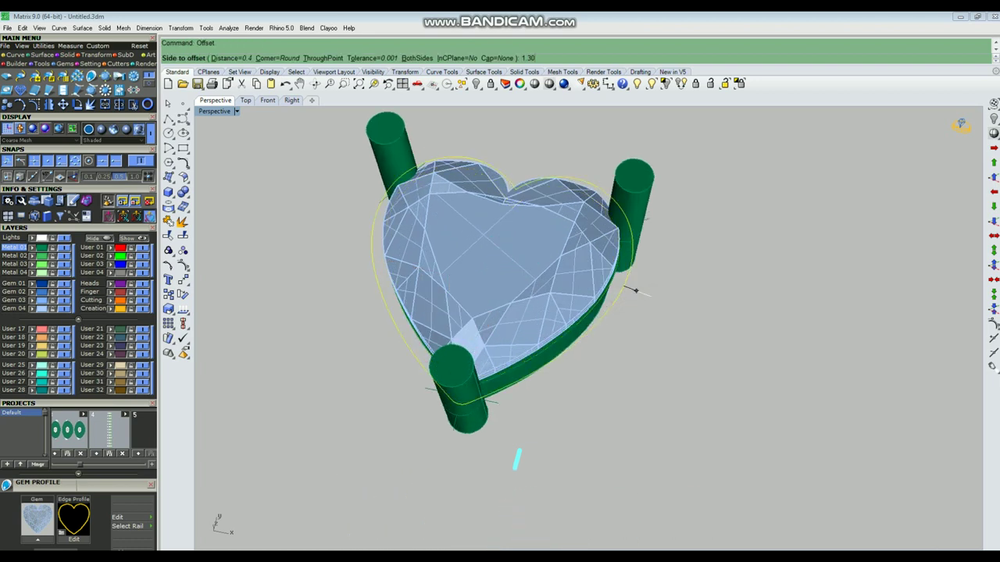
left_click(647, 292)
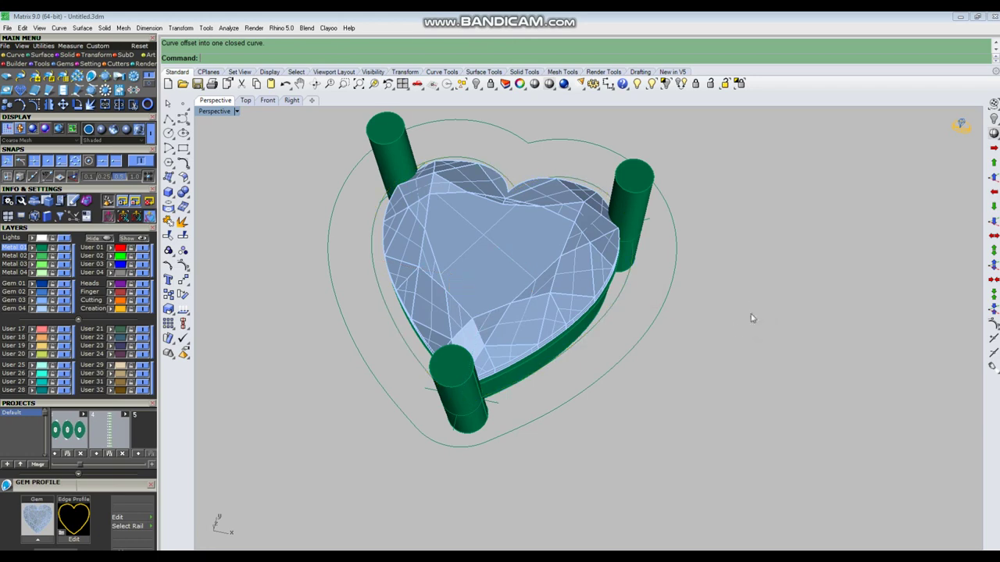
In the Top view, draw a vertical both-sided line from the origin (0), extending past the outer heart curve
scroll(727, 309, "down", 4)
right_click_drag(669, 309, 678, 342)
key("ctrl+F1")
scroll(615, 281, "down", 4)
right_click_drag(553, 386, 596, 359)
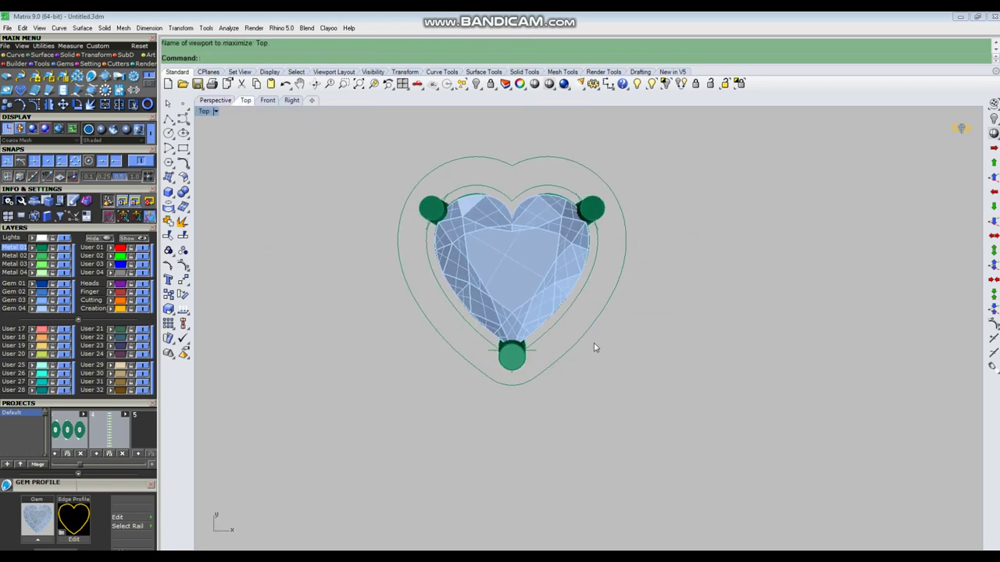
type("l")
key("Return")
type("0")
key("Return")
type("b")
key("Return")
left_click(521, 464, "shift")
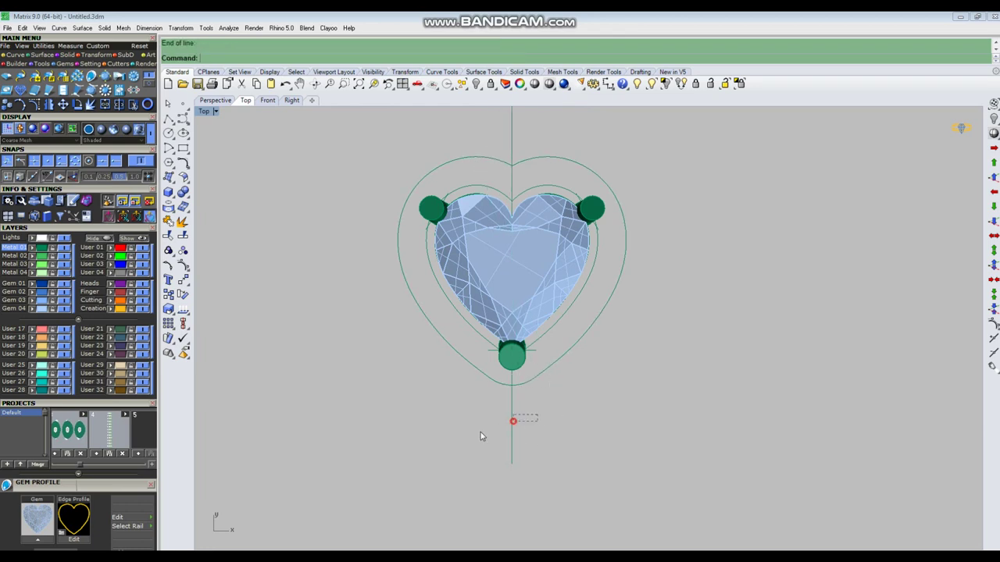
Trim away the left half of the outer heart curve at the centre line
scroll(483, 396, "up", 2)
key("ctrl+t")
left_click_drag(483, 380, 472, 339)
key("Return")
Turn on the control points of the remaining outer half curve and reshape its rounded lower end into a pointed tip
left_click_drag(567, 393, 551, 360)
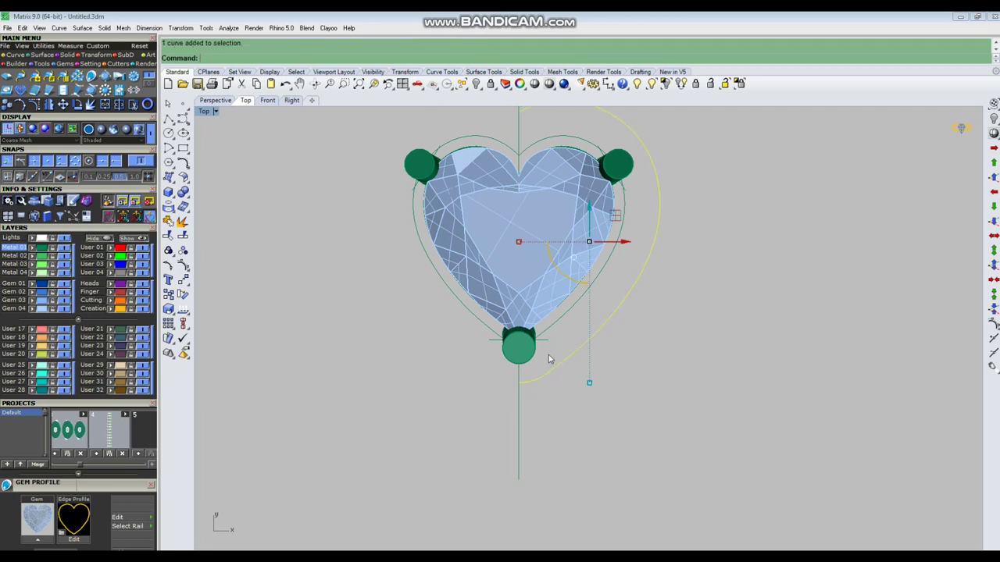
key("Return")
key("Return")
key("F10")
scroll(508, 402, "up", 6)
left_click_drag(506, 411, 530, 358)
left_click_drag(561, 389, 598, 336)
scroll(593, 349, "up", 4)
scroll(607, 349, "down", 2)
left_click(662, 351)
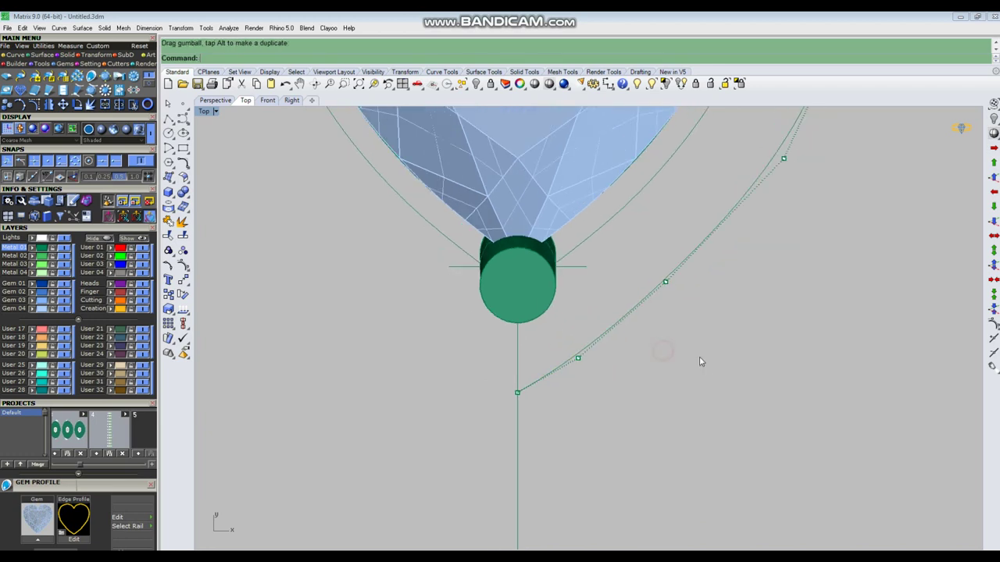
Shift the control point beyond the tip on the outer half curve slightly to smooth the heart's side
right_click_drag(655, 262, 592, 322)
scroll(596, 324, "up", 4)
left_click_drag(593, 315, 631, 364)
left_click_drag(637, 328, 663, 344)
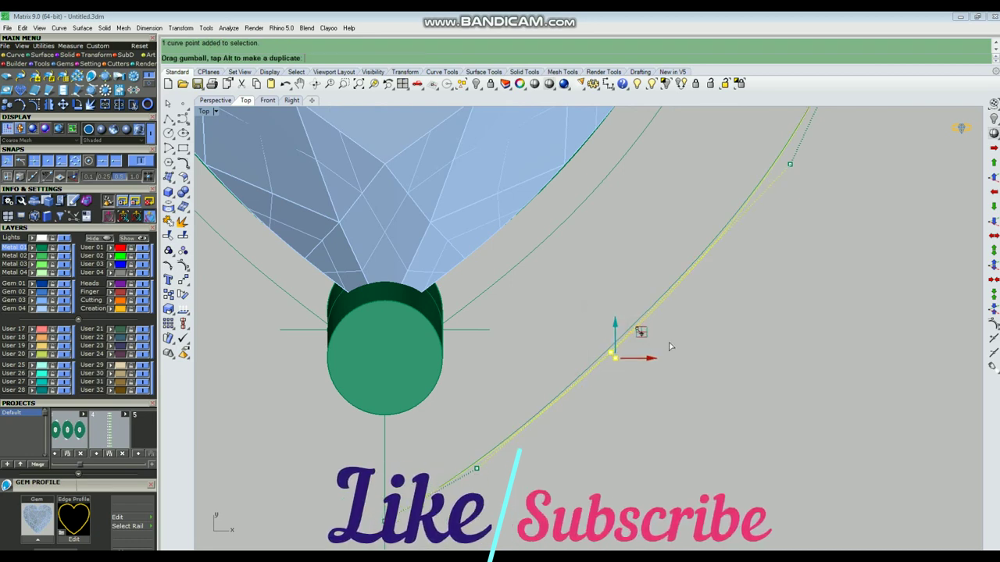
left_click(664, 346)
Mirror the reshaped half curve across the Y axis and join both halves into one closed heart outline
scroll(558, 374, "down", 9)
right_click_drag(642, 340, 621, 359)
left_click(580, 356)
type("mi")
key("Return")
type("y")
key("Return")
key("Return")
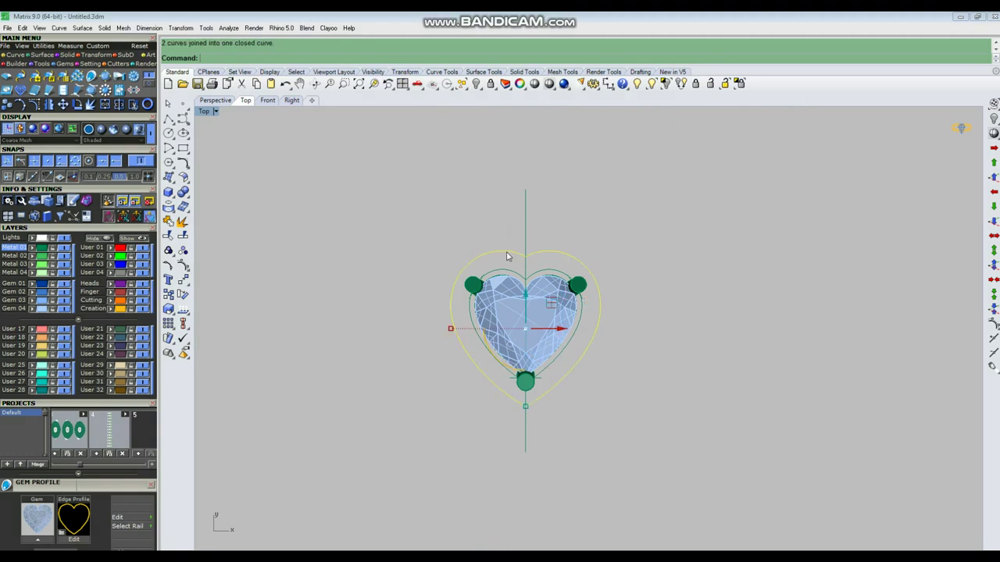
Select the inner and outer offset heart outlines surrounding the gem
key("Escape")
left_click_drag(550, 271, 553, 267)
left_click(553, 253, "shift")
key("ctrl+z")
left_click_drag(546, 271, 546, 275)
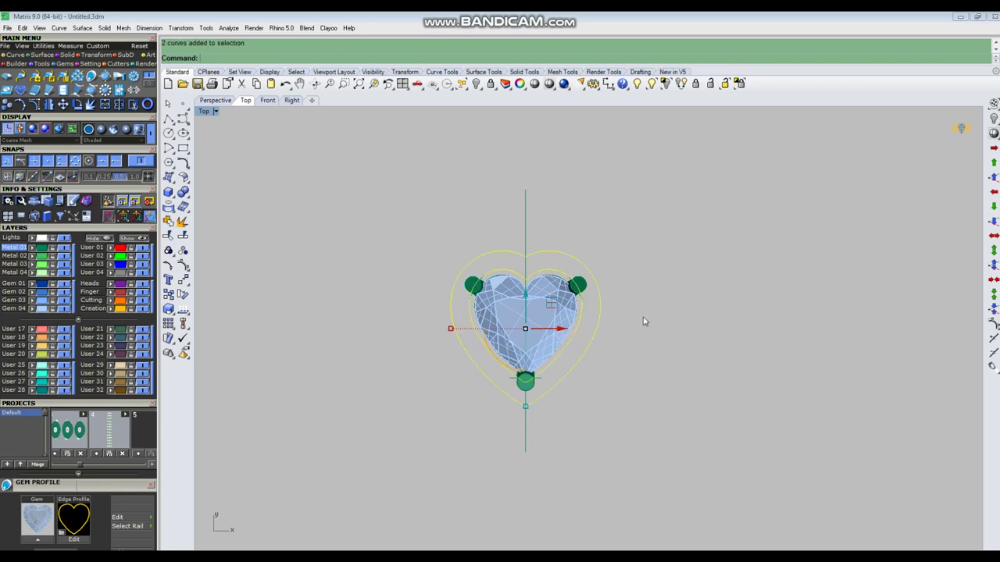
In the perspective view, delete the leftover object beside the gem setting and select the inner and outer heart outlines
key("ctrl+F4")
key("Escape")
right_click_drag(649, 382, 605, 321)
right_click_drag(695, 389, 580, 238, "shift")
scroll(580, 238, "up", 4)
key("ctrl+a")
scroll(554, 266, "down", 5)
right_click_drag(523, 322, 530, 300)
left_click_drag(513, 234, 512, 206)
left_click(714, 219)
right_click_drag(649, 234, 588, 319)
scroll(590, 307, "up", 2)
scroll(591, 308, "up", 2)
left_click(589, 287)
key("Delete")
left_click_drag(635, 349, 627, 306)
right_click_drag(492, 311, 496, 331)
left_click(458, 243)
type("-3")
key("Return")
key("ctrl+z")
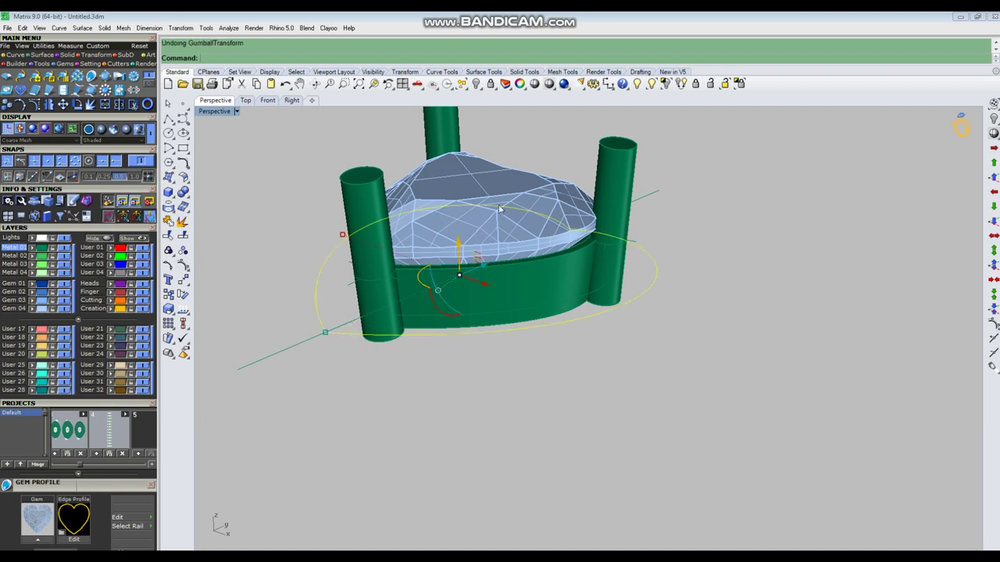
Move the heart outlines vertically by -1
left_click(460, 243)
type("-1")
key("Return")
Hide the gem, its inner setting and the prongs so the heart outlines and axis line stay in view
left_click(521, 243)
scroll(524, 240, "down", 2)
key("ctrl+h")
right_click_drag(588, 243, 668, 290)
Create a patch surface from the two heart outlines with 10 U spans and 10 V spans, leaving out the axis line
left_click_drag(674, 270, 478, 318)
right_click_drag(564, 299, 570, 232)
left_click_drag(610, 205, 564, 159, "ctrl")
right_click_drag(632, 190, 627, 199)
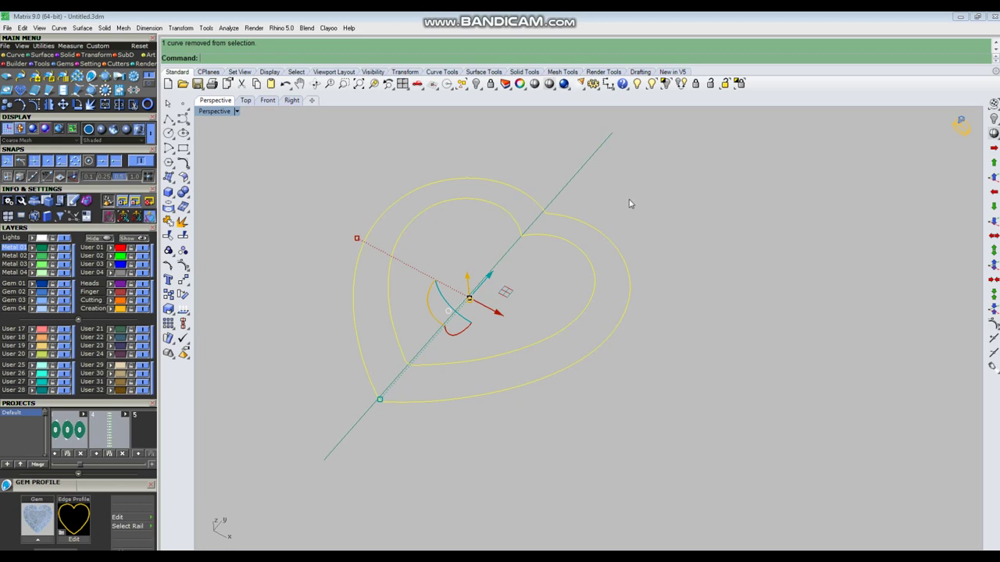
key("Return")
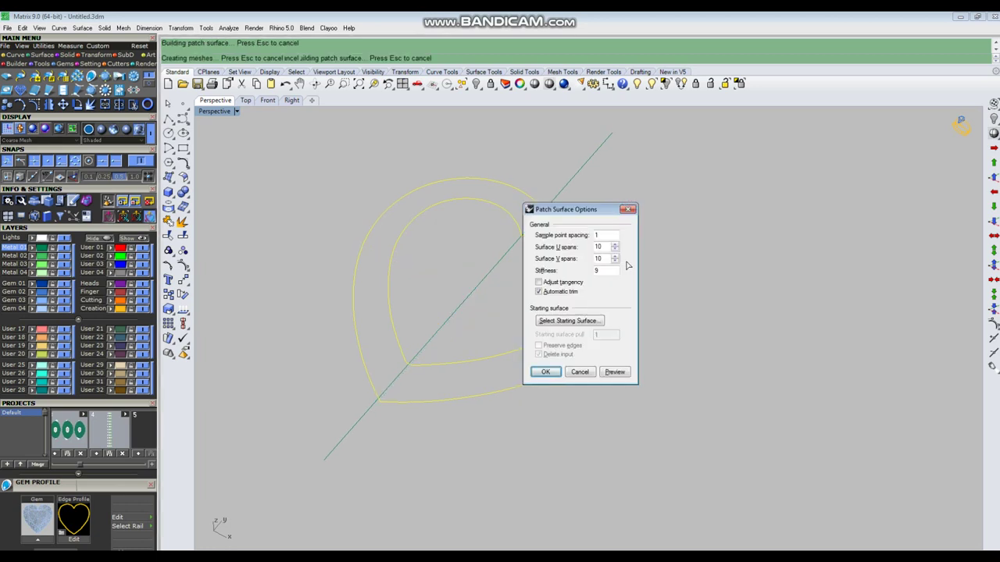
key("Return")
right_click_drag(665, 259, 662, 265)
Trim away the patch surface inside the inner heart outline and delete the leftover outline curves
left_click(661, 265)
left_click(587, 261)
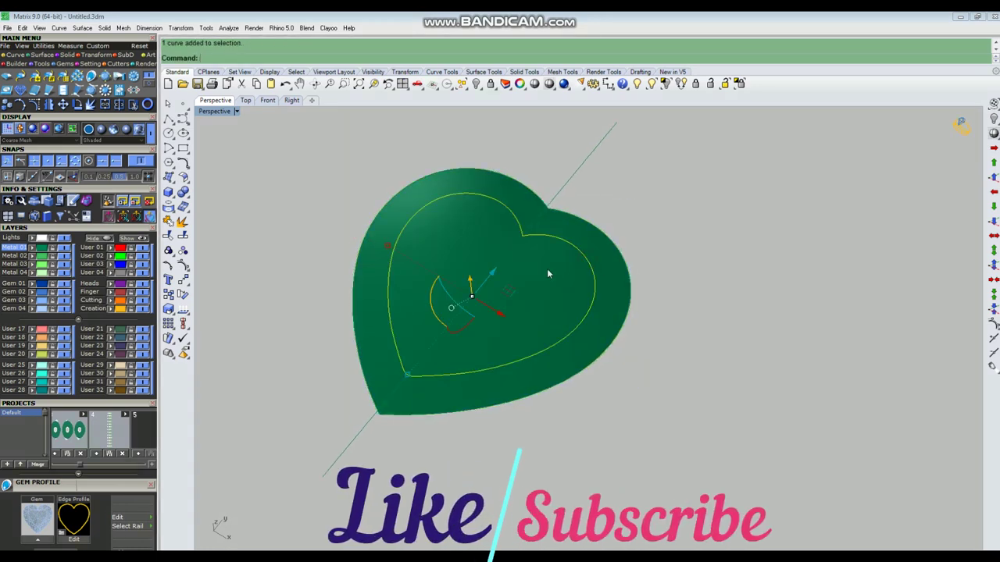
key("ctrl+t")
left_click(532, 278)
key("Return")
left_click_drag(653, 240, 577, 278)
left_click(605, 258, "ctrl")
key("Delete")
Extrude the trimmed heart ring surface into a solid border
right_click_drag(498, 274, 508, 245)
scroll(515, 293, "down", 6)
scroll(556, 362, "up", 6)
left_click(541, 344)
scroll(542, 345, "down", 4)
left_click_drag(484, 234, 484, 254)
key("Return")
key("Escape")
Inspect the solid heart border and bring back the hidden gem, inner setting and prongs
right_click_drag(495, 268, 501, 282)
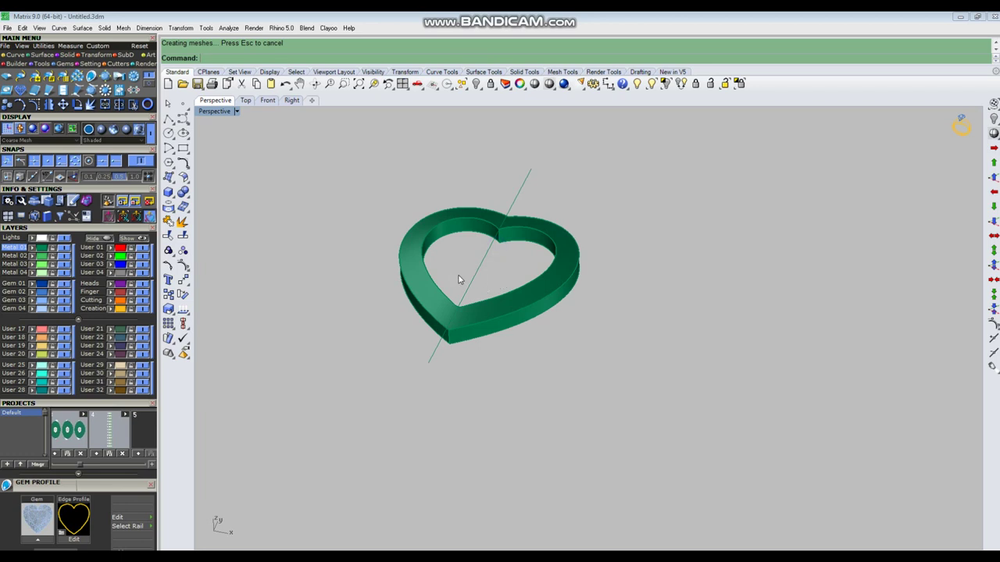
mouse_move(502, 286)
right_mouse_down()
mouse_move(520, 341)
mouse_move(510, 295)
mouse_move(519, 295)
right_mouse_up()
scroll(510, 301, "up", 2)
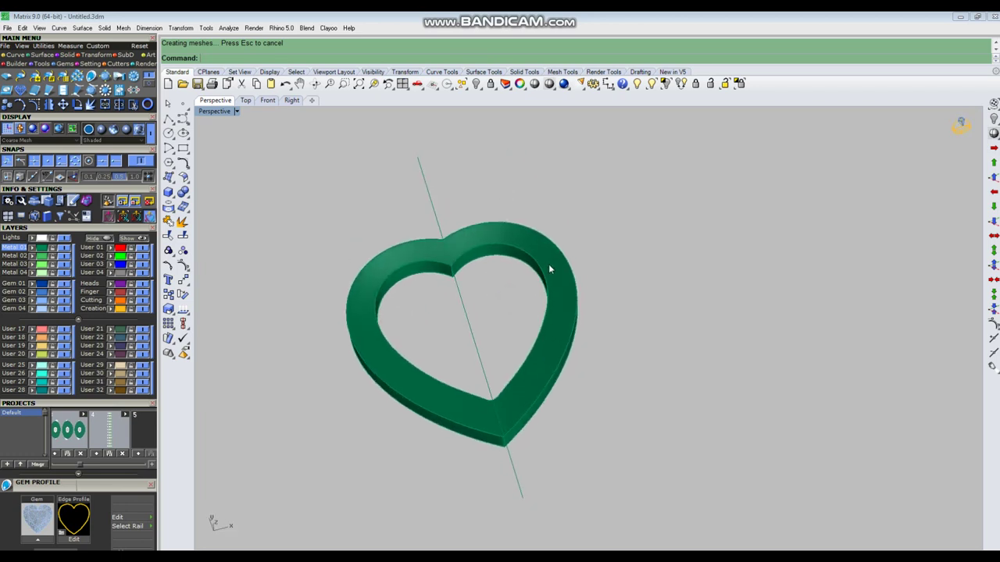
right_click_drag(567, 318, 538, 325)
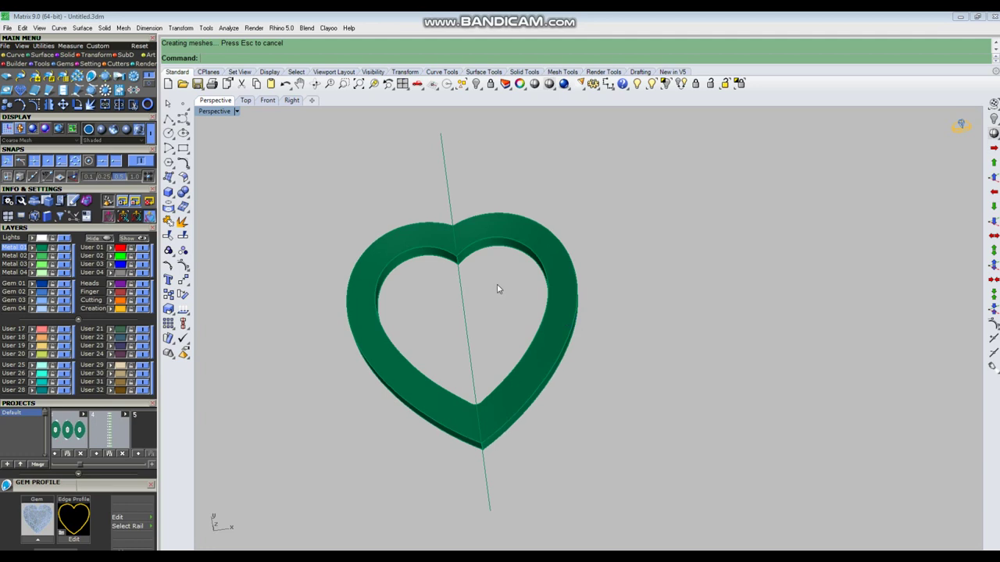
right_click_drag(560, 287, 504, 297, "shift")
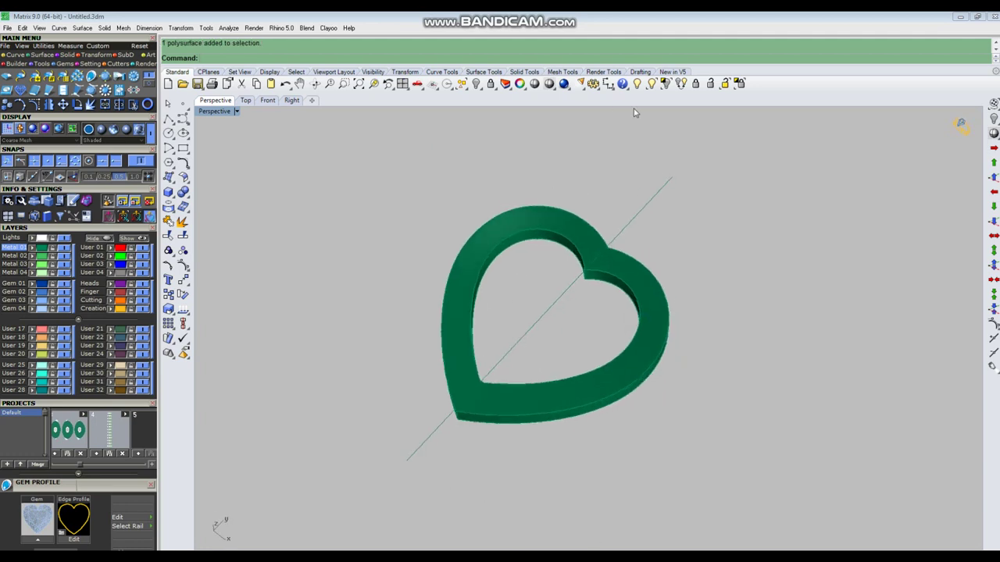
left_click(651, 84)
left_click(533, 276)
right_click(534, 277)
right_click_drag(591, 319, 611, 303)
right_click_drag(602, 401, 632, 395)
In the top view, draw a horizontal line centered on the origin that extends past both sides of the heart border
key("ctrl+F1")
scroll(485, 372, "down", 4)
right_click_drag(582, 340, 589, 342)
type("l")
key("Return")
type("0")
key("Return")
type("b")
key("Return")
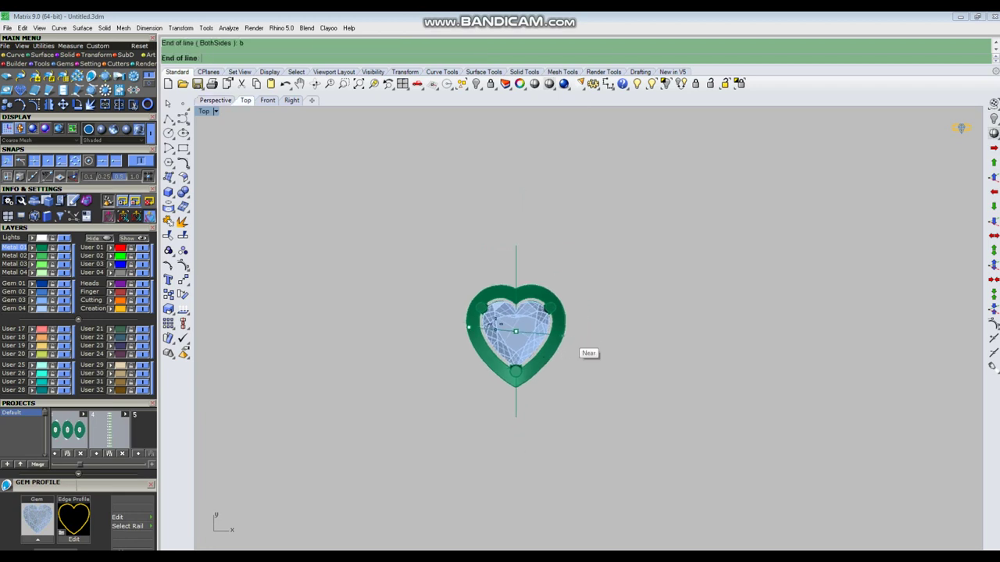
scroll(594, 334, "up", 1)
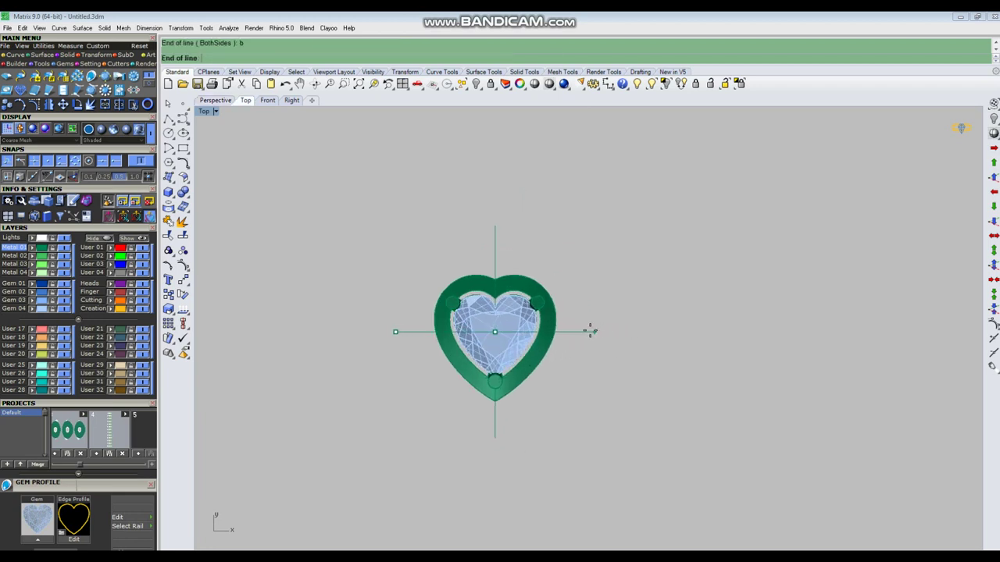
left_click(577, 334)
Offset the horizontal line by 1 to both sides and delete the original center line
left_click_drag(601, 314, 568, 352)
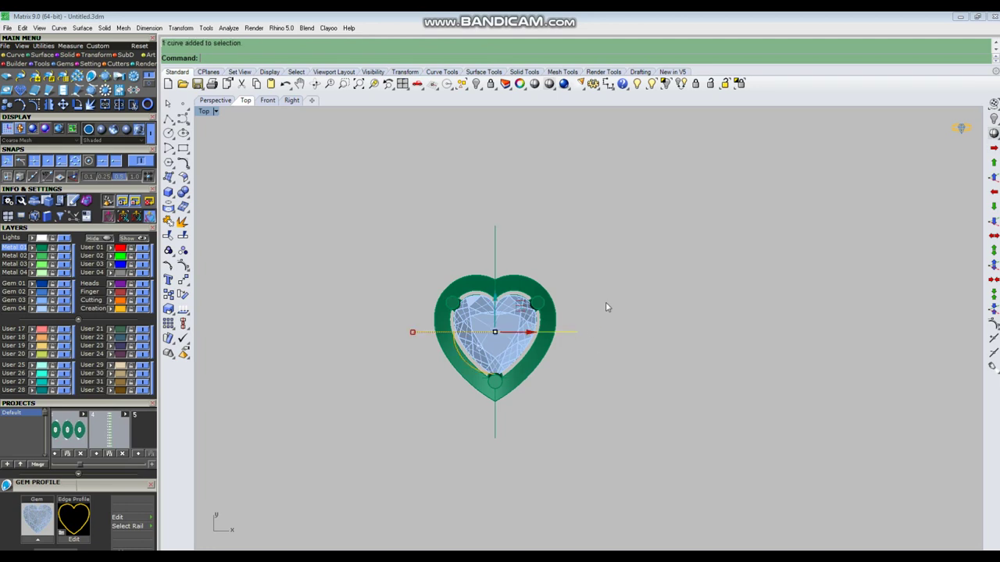
type("o")
key("Return")
type("b")
key("Return")
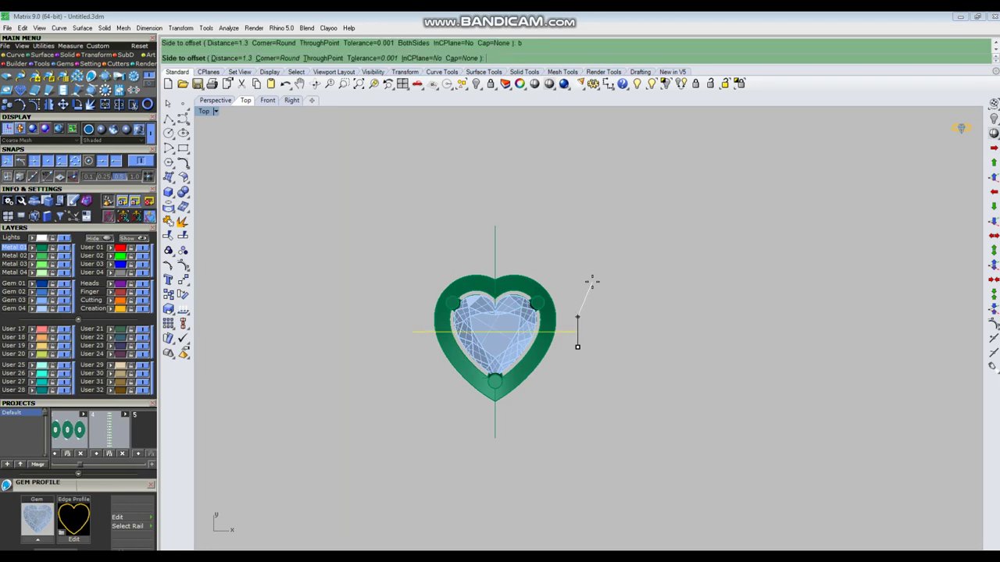
type("1")
key("Return")
left_click(590, 282)
key("Delete")
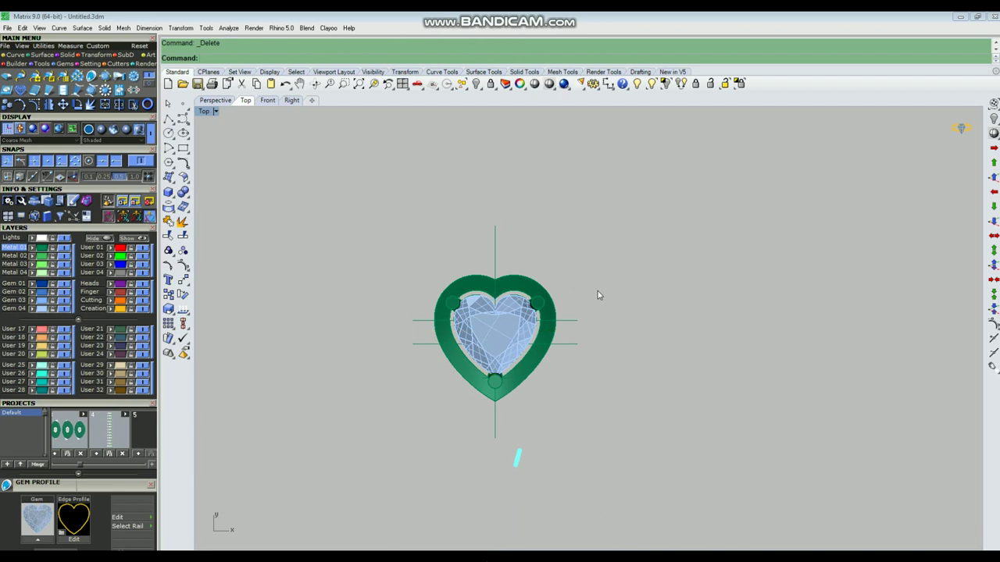
Measure the spacing between the two horizontal lines
scroll(559, 328, "up", 3)
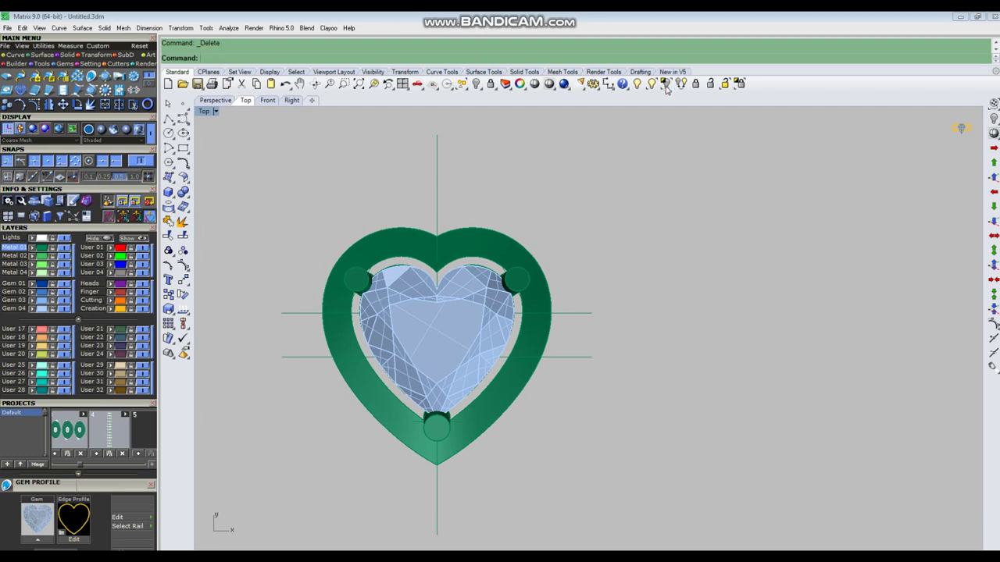
left_click(608, 83)
left_click(598, 313)
left_click(593, 357)
scroll(551, 326, "down", 2)
key("Escape")
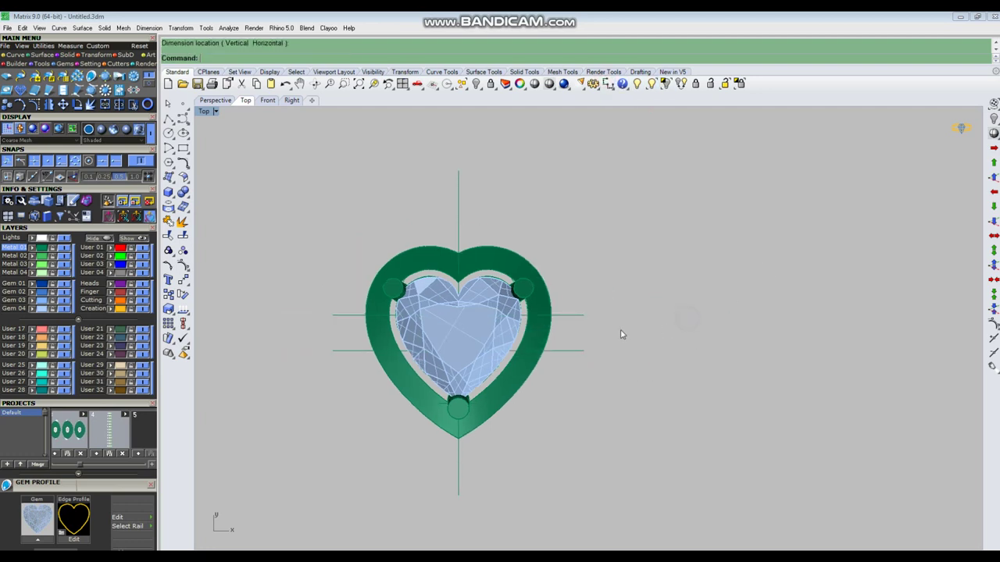
Loft the two horizontal lines into a flat strip across the heart and select the strip
left_click_drag(577, 358, 575, 356)
type("loft")
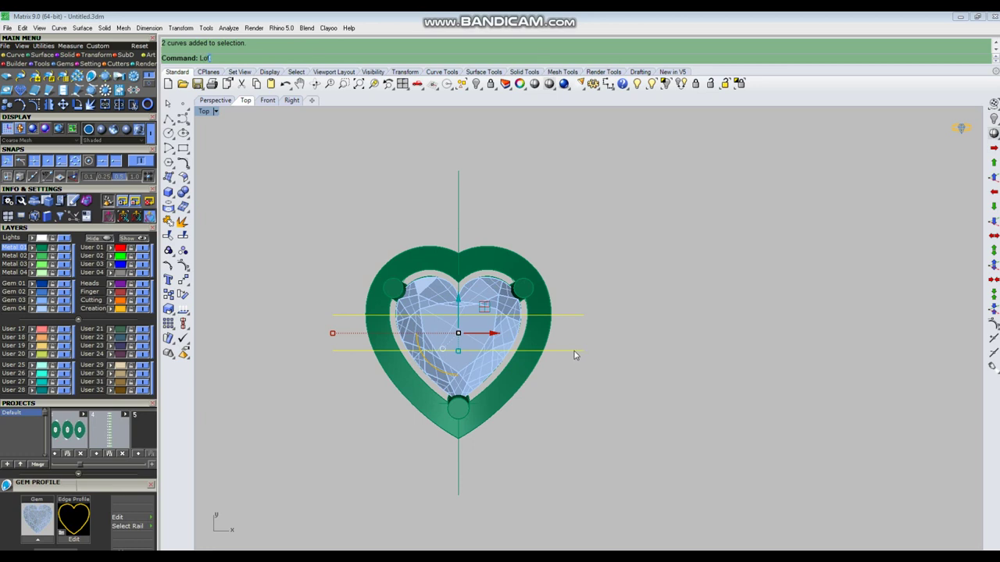
key("Return")
key("Return")
left_click(582, 337)
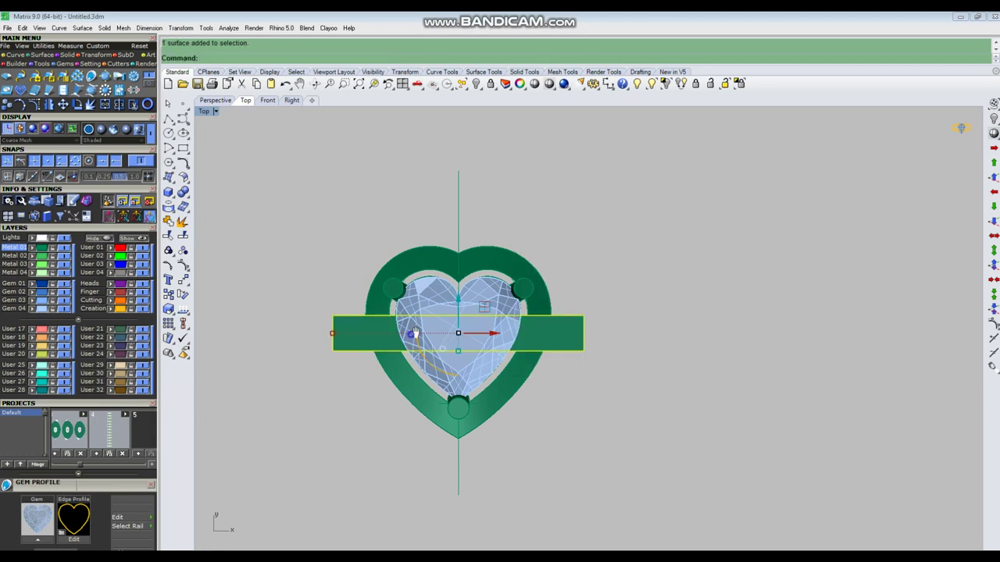
Shorten the strip symmetrically so its ends lie within the heart border, and delete the two guide lines
right_click_drag(415, 333, 449, 325)
scroll(369, 323, "up", 4)
left_click_drag(368, 330, 447, 331)
left_click_drag(386, 279, 373, 361)
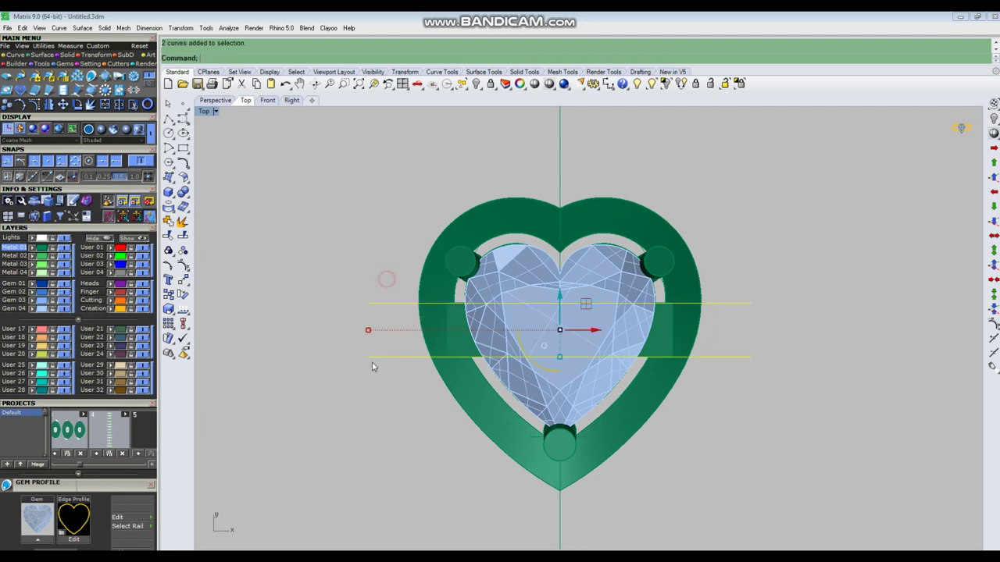
key("Delete")
In the perspective view, move the strip vertically to the underside of the heart border
key("ctrl+F4")
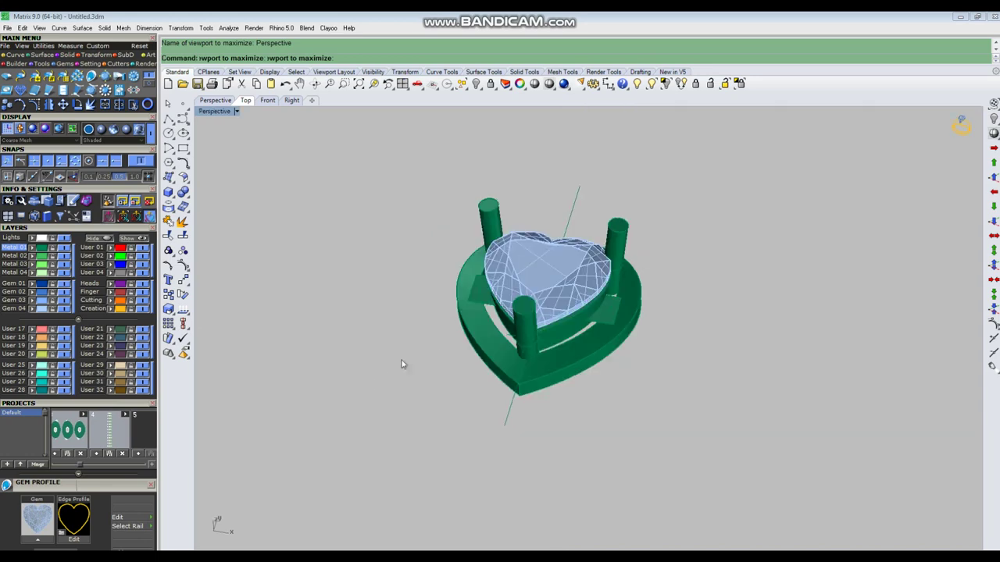
right_click_drag(384, 378, 461, 346)
key("ctrl+w")
left_click_drag(401, 226, 645, 412)
right_click_drag(595, 430, 556, 360)
scroll(544, 360, "up", 6)
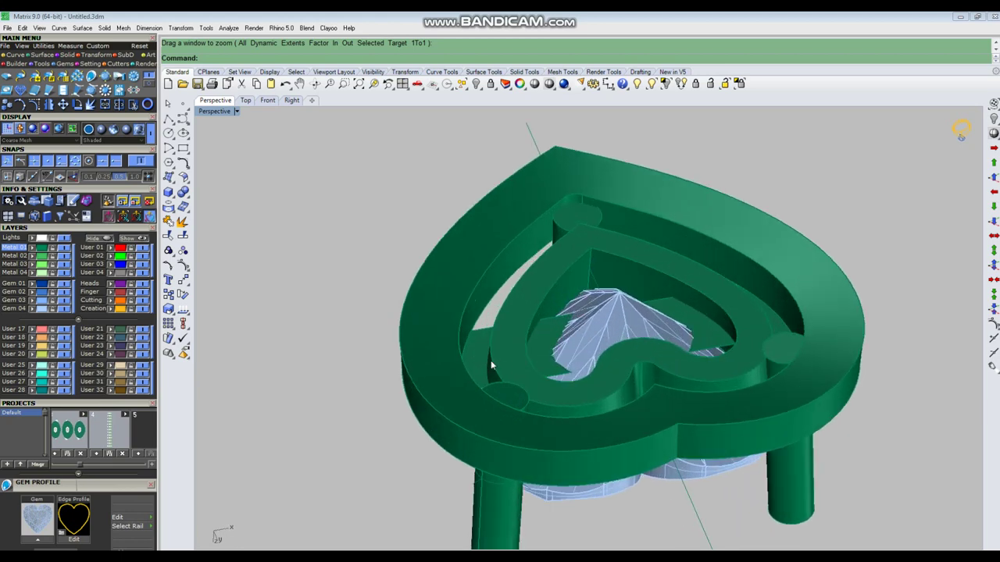
left_click(478, 360)
right_click_drag(569, 359, 602, 368)
left_click_drag(617, 364, 617, 314)
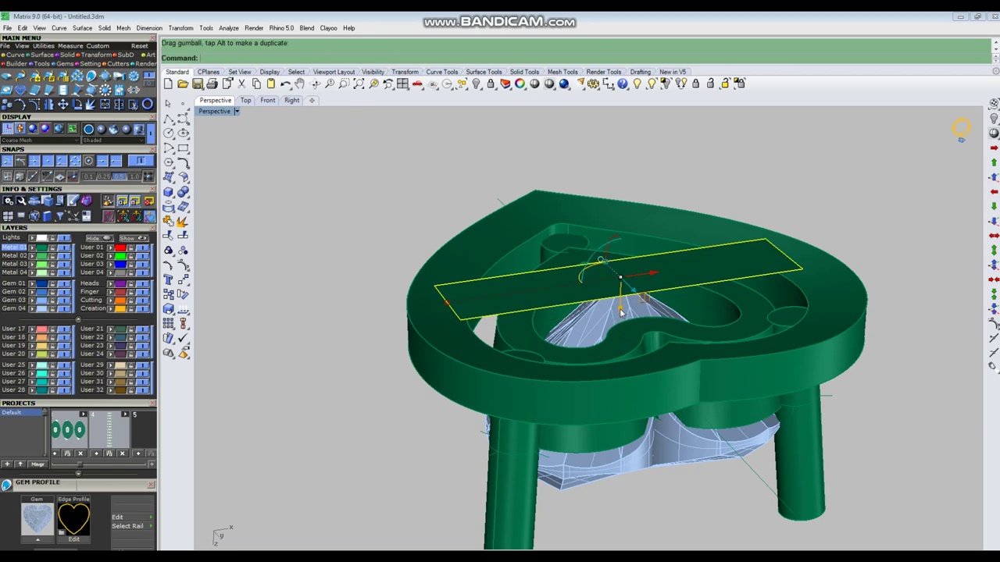
Fine-tune the strip's height just below the gem's pointed tip, checking it from several angles
right_click_drag(536, 365, 609, 264)
scroll(614, 316, "up", 2)
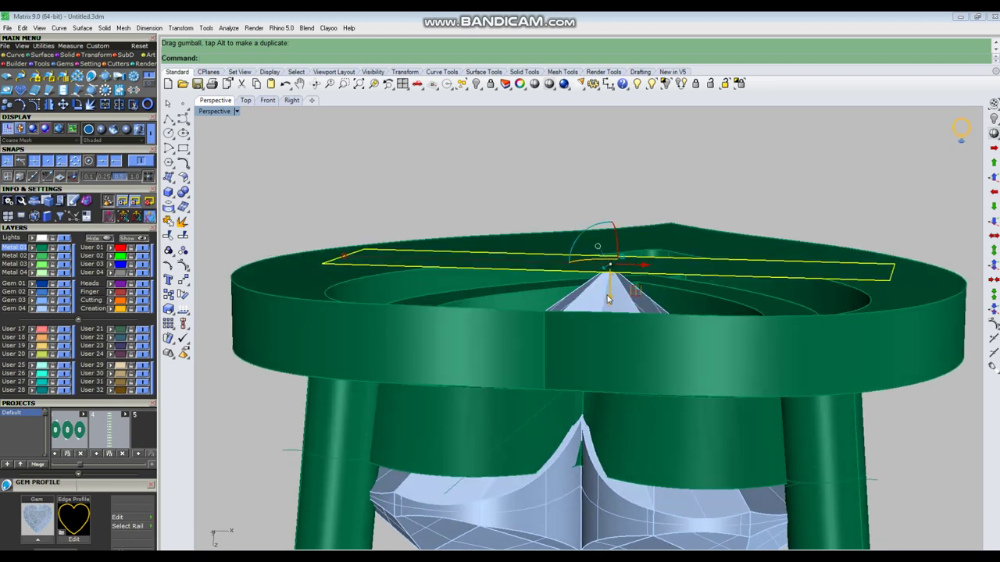
scroll(603, 335, "down", 4)
right_click_drag(611, 384, 614, 211)
right_click_drag(621, 346, 567, 226)
right_click_drag(597, 367, 631, 304)
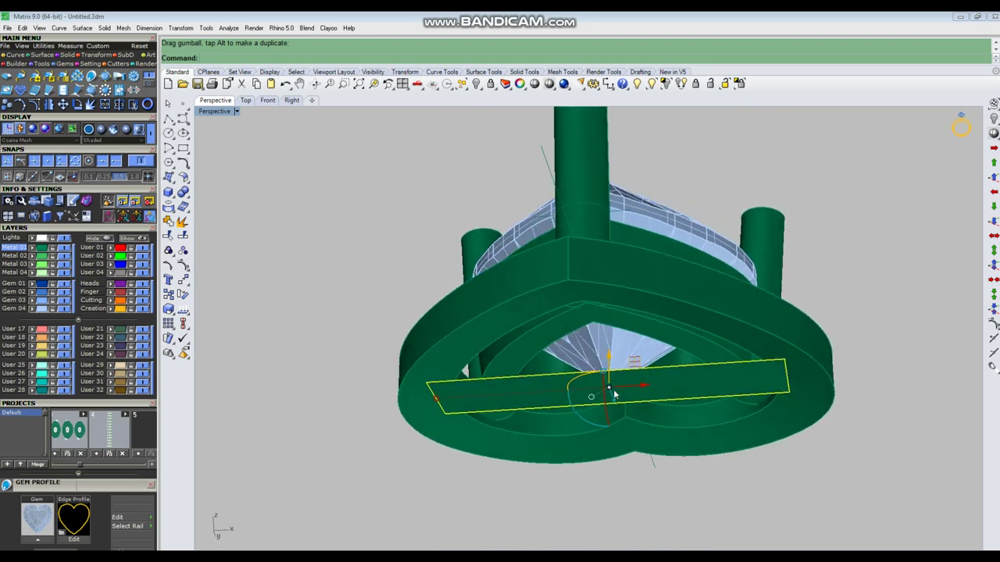
right_click_drag(616, 385, 612, 408)
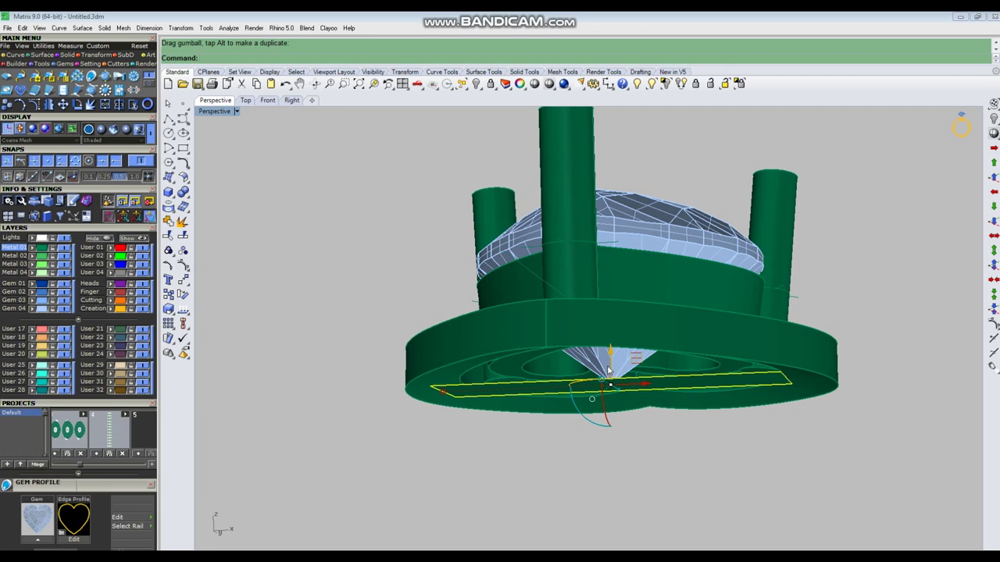
left_click(611, 353)
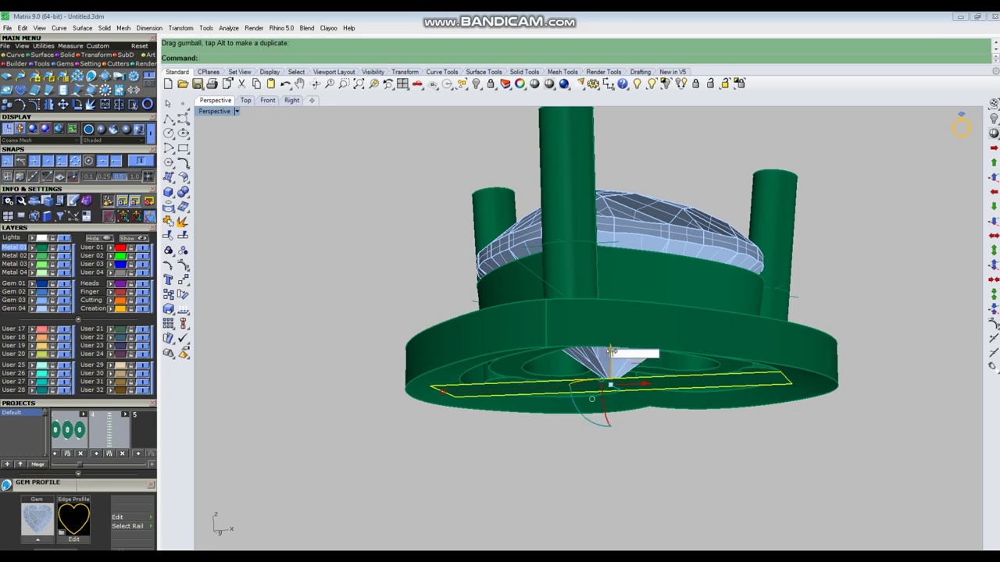
key("Return")
key("Escape")
scroll(435, 353, "down", 4)
right_click_drag(570, 373, 558, 317)
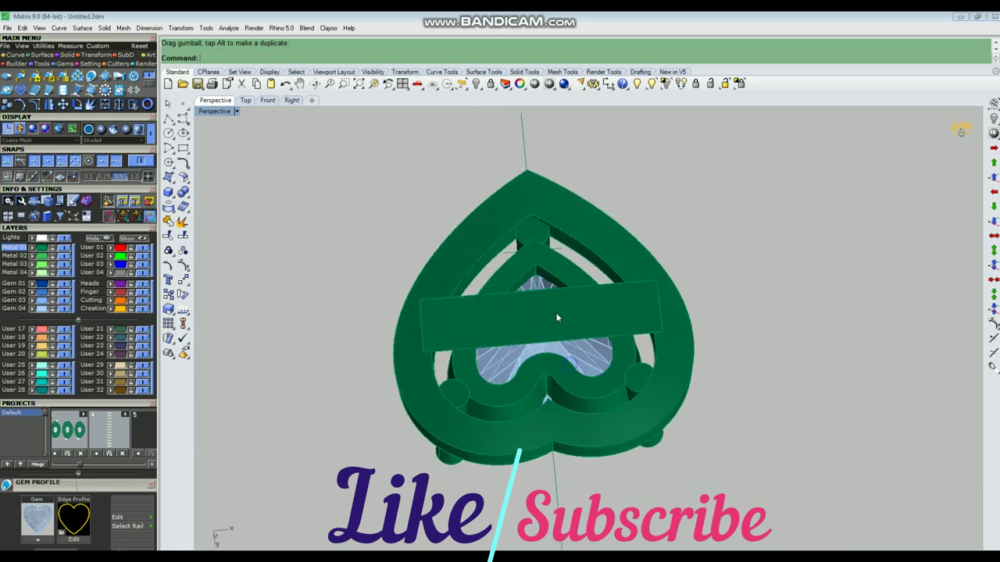
Lock everything except the flat strip across the underside
scroll(559, 317, "up", 2)
left_click(576, 316)
right_click_drag(577, 378, 581, 315)
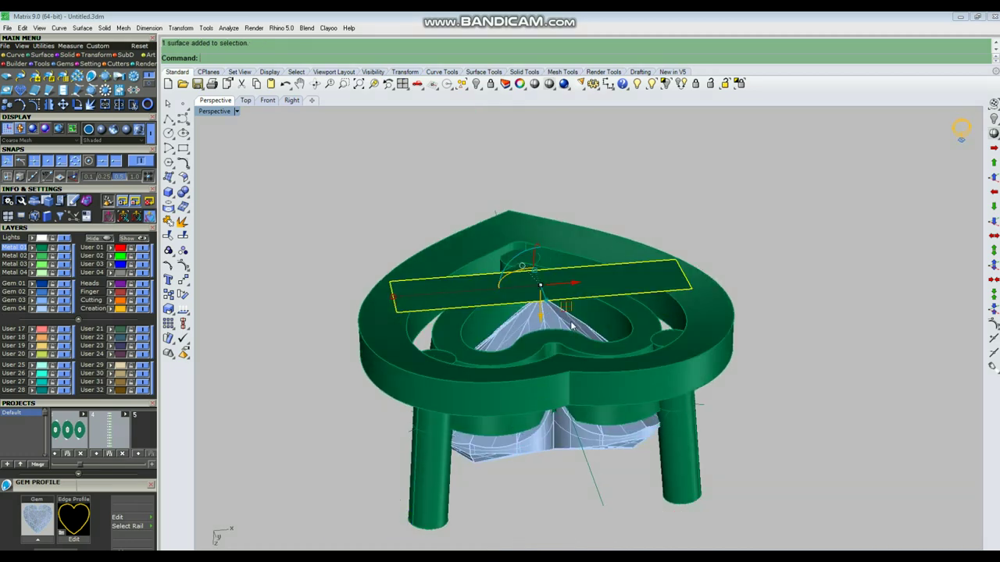
right_click_drag(542, 337, 543, 337)
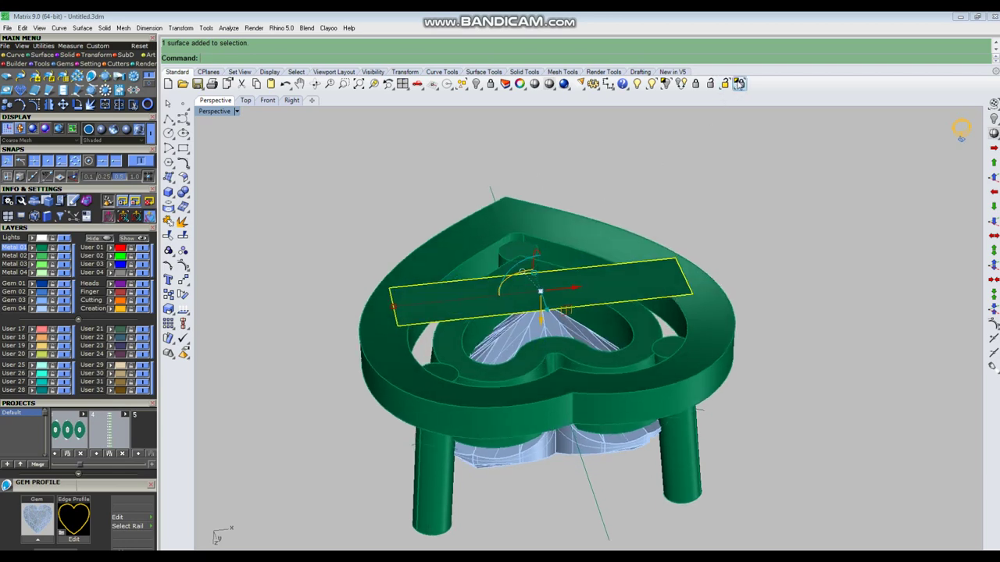
left_click(725, 84)
right_click_drag(568, 256, 566, 315)
Apply a CageEdit bounding-box cage in CPlane coordinates to the strip, with the default point settings and Global region
left_click(572, 304)
type("ce")
key("Return")
type("b")
key("Return")
type("c")
key("Return")
key("Return")
key("Return")
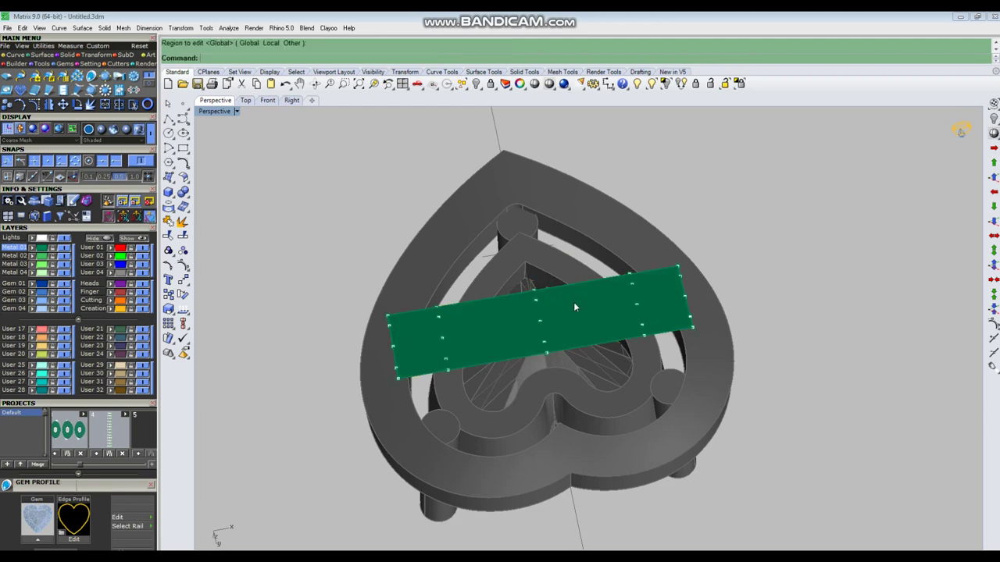
Select the two cage point columns at each end of the strip and scale them slightly narrower
right_click_drag(510, 332, 490, 330)
left_click_drag(371, 263, 468, 422)
left_click_drag(613, 239, 706, 387, "shift")
right_click_drag(586, 376, 581, 395)
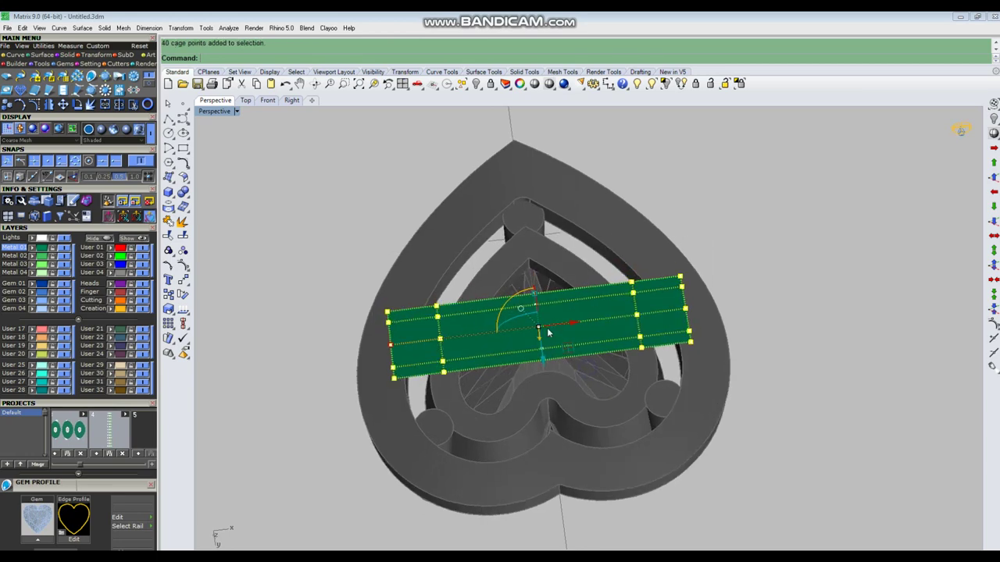
scroll(538, 314, "up", 7)
left_click_drag(521, 265, 523, 277)
Keep only the outermost cage point columns selected and narrow them further to taper the strip's ends
scroll(612, 281, "down", 8)
left_click_drag(652, 238, 689, 343, "ctrl")
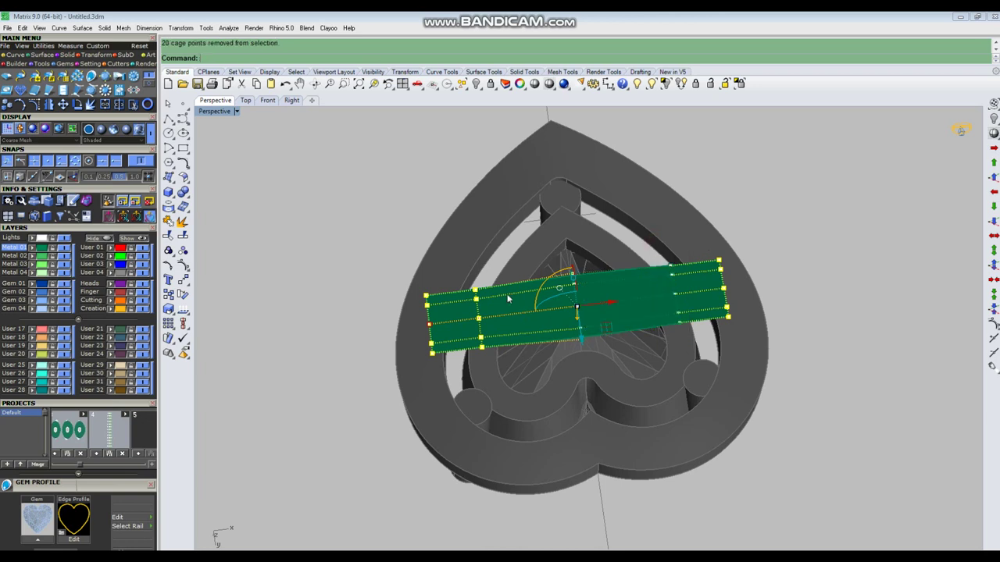
left_click_drag(480, 295, 517, 378, "ctrl")
left_click_drag(574, 275, 575, 285)
Delete the control cage from the tapered strip and inspect the strip's shape
key("Escape")
key("Escape")
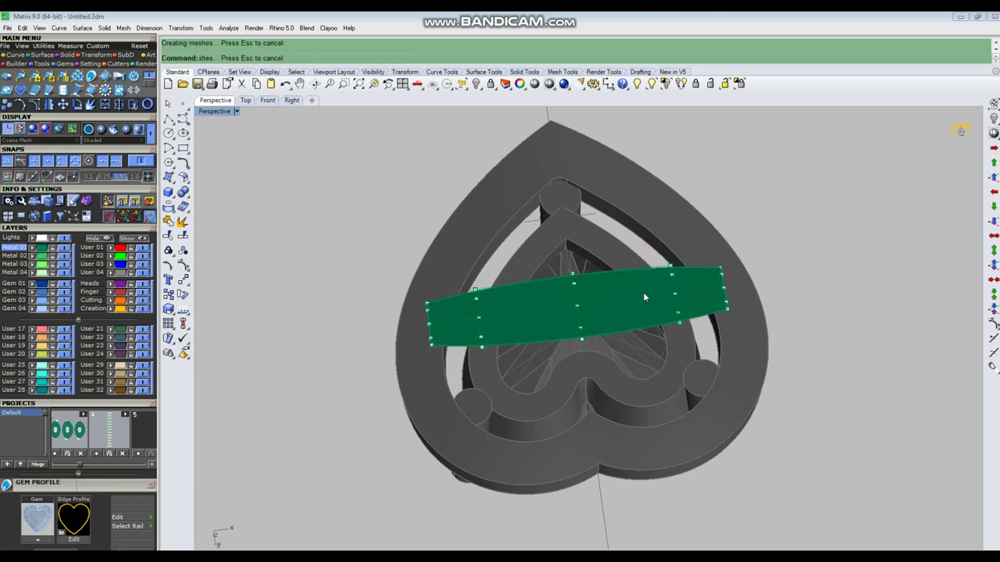
left_click(670, 321)
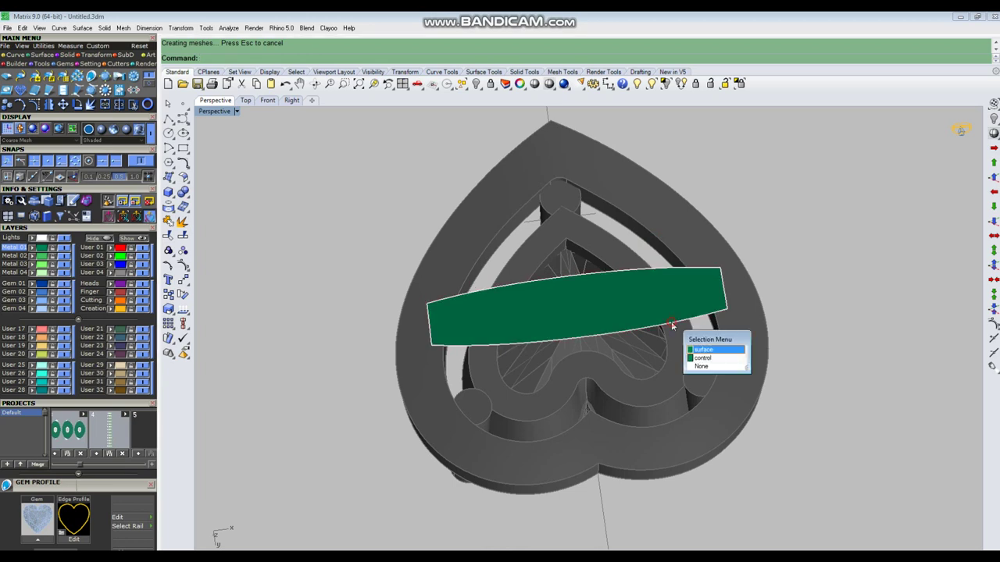
left_click(702, 358)
key("Delete")
right_click_drag(558, 304, 474, 277)
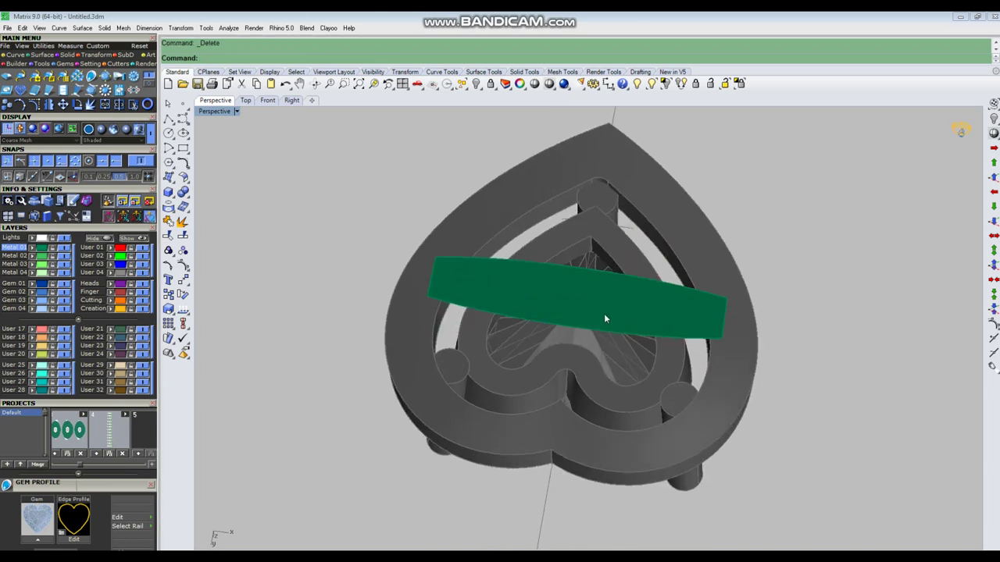
right_click_drag(580, 312, 572, 324)
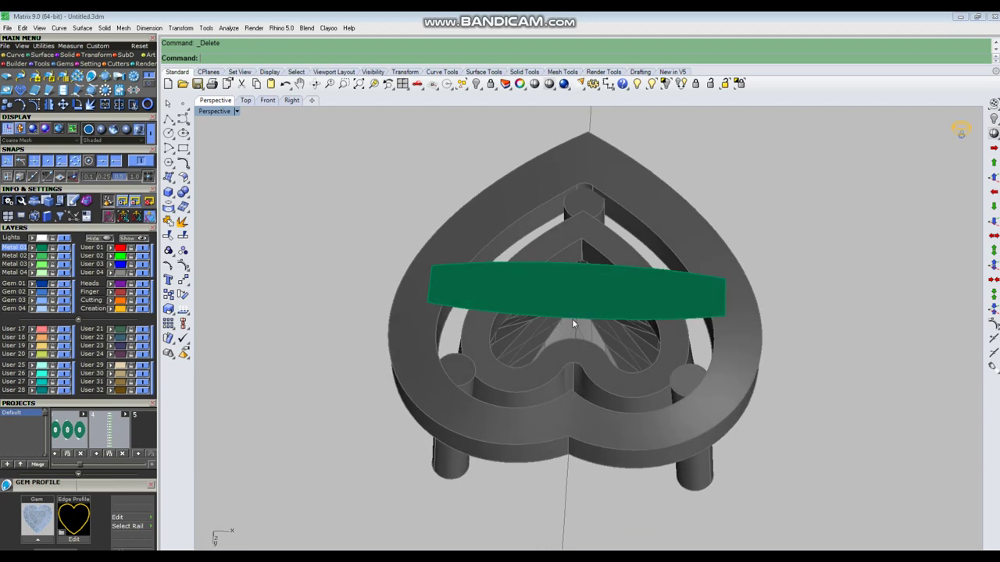
Extrude the tapered strip's surface 0.6 outward from the setting to give it thickness
right_click_drag(637, 337, 585, 284)
left_click(584, 262)
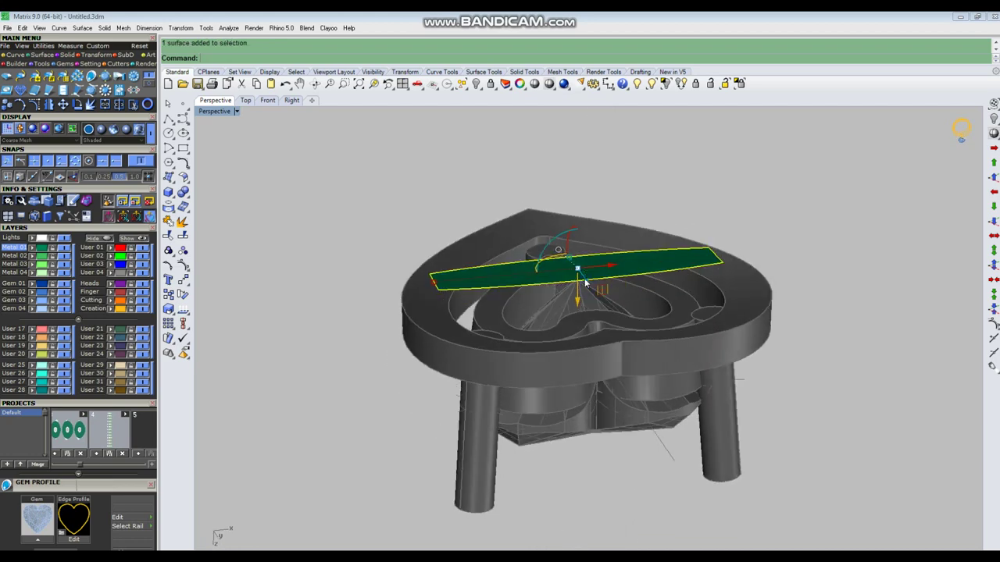
left_click_drag(577, 301, 579, 292)
type(".6")
key("Return")
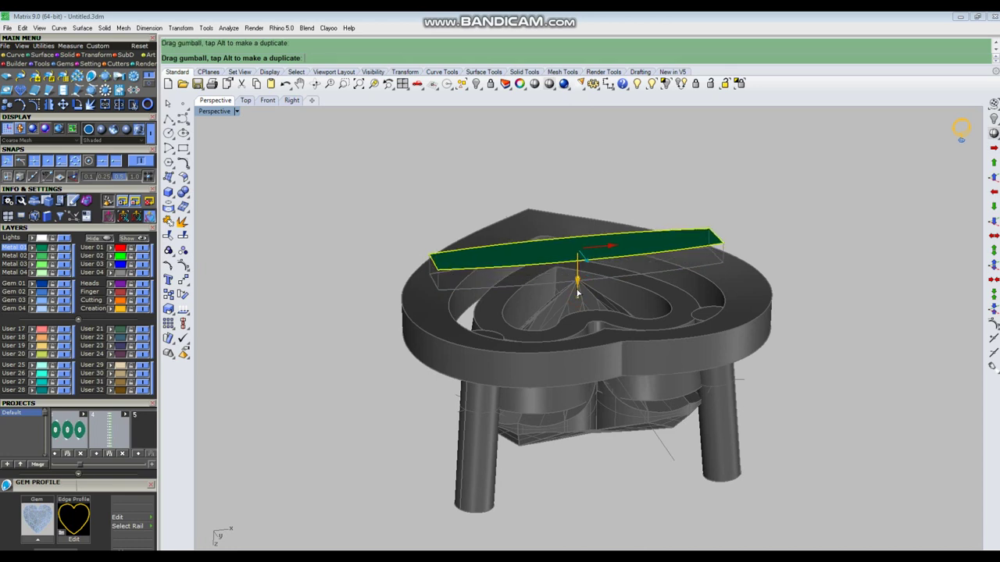
left_click(513, 300)
right_click_drag(514, 300, 545, 318)
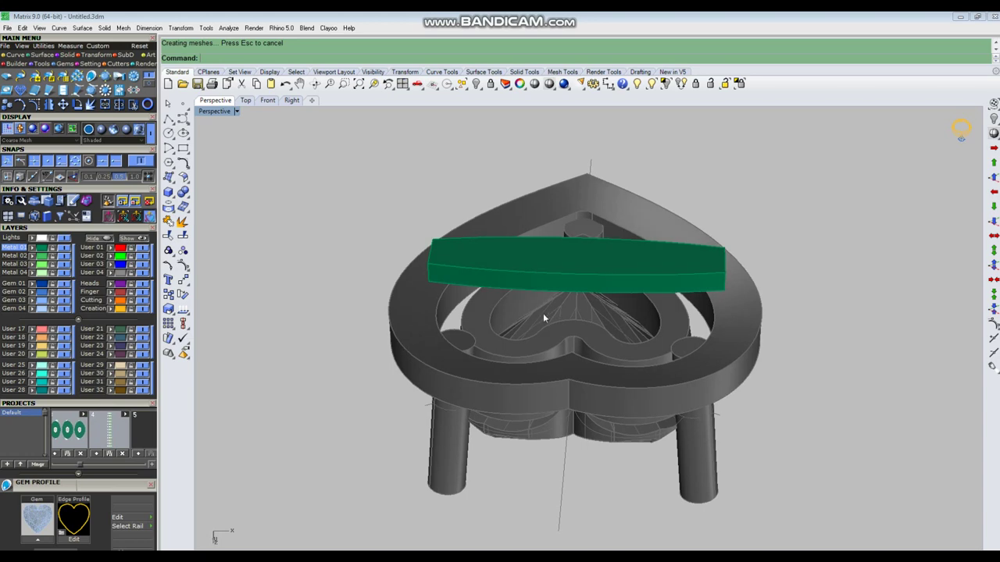
Unlock all objects and extract a copy of the outer wall surface on one half of the inner heart setting
left_click(710, 84)
mouse_move(550, 248)
right_mouse_down()
mouse_move(573, 248)
mouse_move(559, 254)
right_mouse_up()
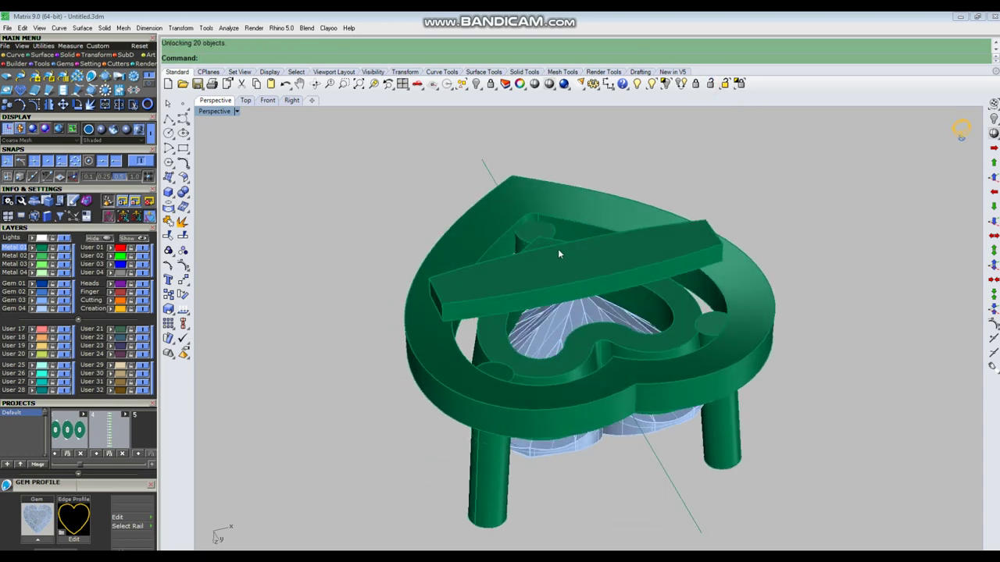
right_click_drag(536, 290, 538, 401)
right_click_drag(619, 316, 536, 358)
scroll(585, 348, "up", 4)
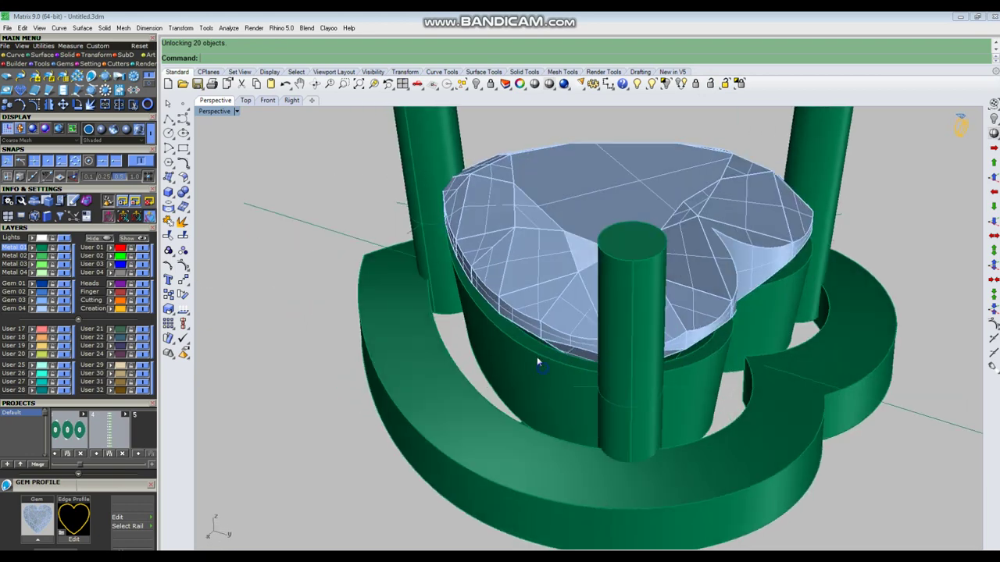
type("ExtractSrf")
key("Return")
left_click(524, 371)
key("Return")
right_click_drag(536, 396, 552, 382)
Extend the extracted half-heart wall surface at its underside edge until it passes beyond the strip
type("ExtendSrf")
key("Return")
left_click(496, 393)
key("Return")
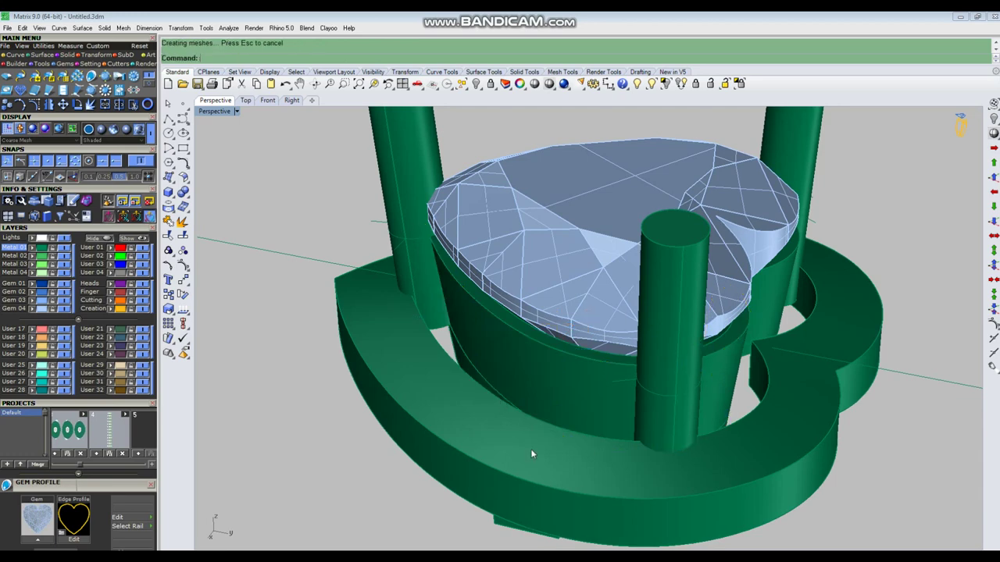
right_click_drag(531, 452, 549, 295)
right_click_drag(535, 390, 533, 293)
scroll(533, 293, "down", 2)
right_click_drag(406, 277, 461, 228)
scroll(500, 255, "up", 2)
right_click(504, 260)
left_click(511, 263)
right_click(512, 263)
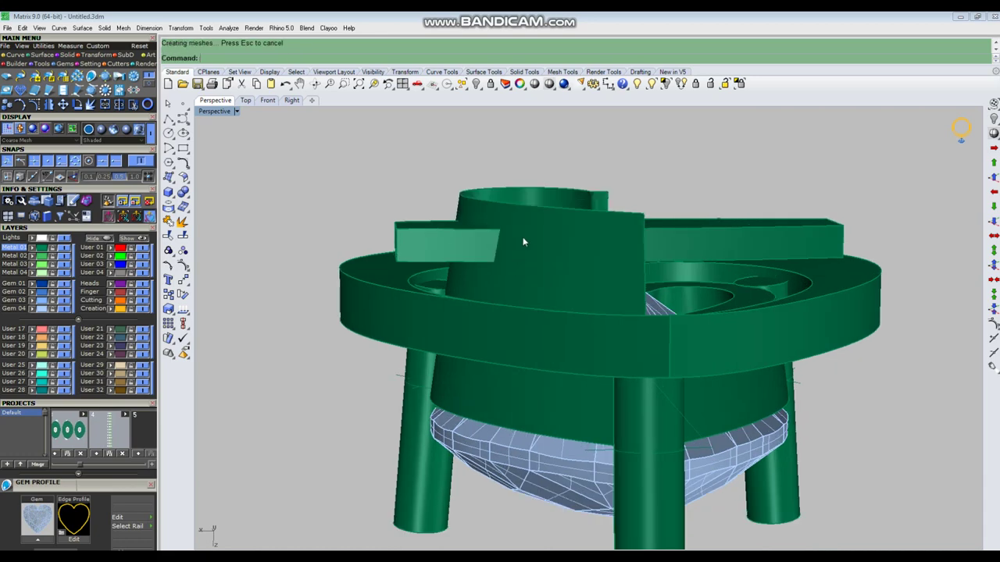
Split the extended surface by a U isocurve at the strip's outer face and delete the portion beyond the strip
right_click_drag(523, 239, 522, 259)
left_click(530, 251)
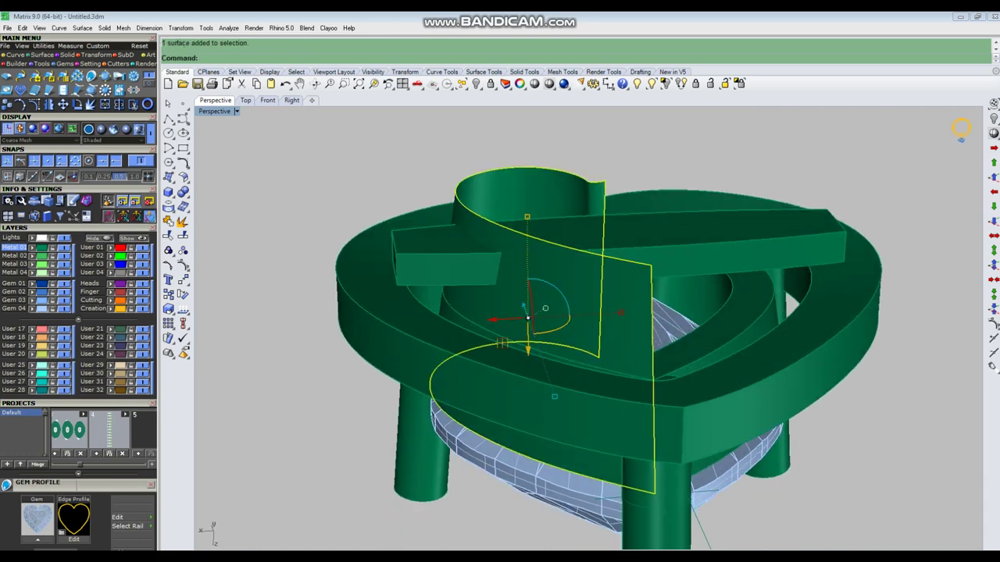
type("is")
key("Return")
scroll(504, 248, "up", 3)
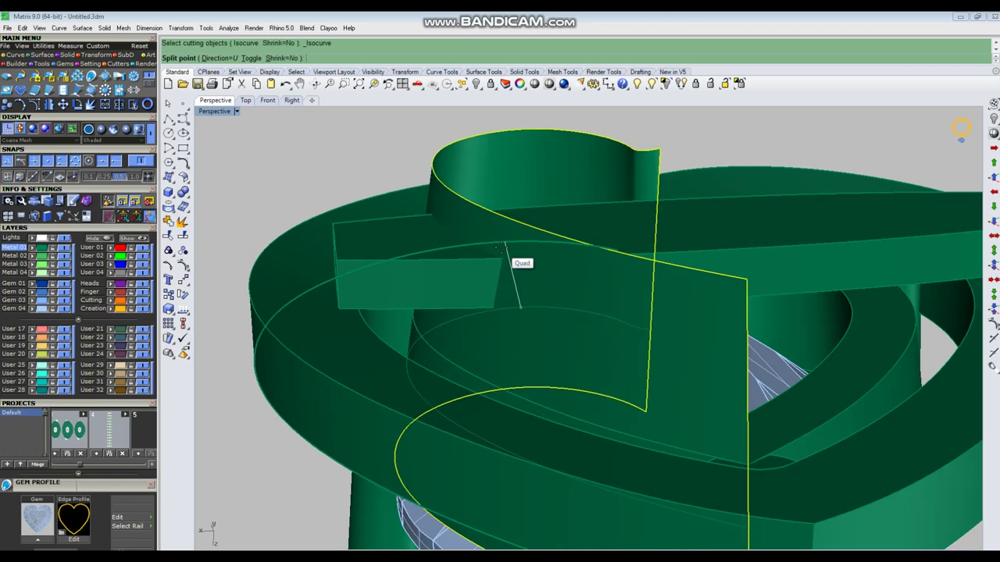
left_click(503, 260)
right_click(503, 260)
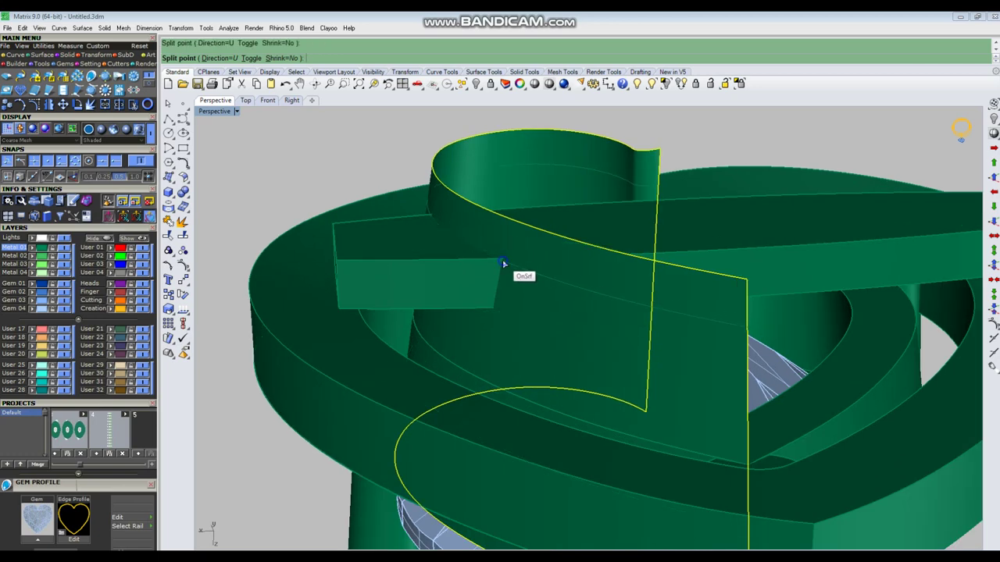
left_click(523, 307, "ctrl")
key("Delete")
Split the half-heart surface along a V isocurve where it meets one long side of the strip
right_click_drag(533, 306, 490, 294)
scroll(611, 296, "down", 3)
right_click_drag(611, 296, 590, 354)
left_click(601, 346)
right_click(595, 346)
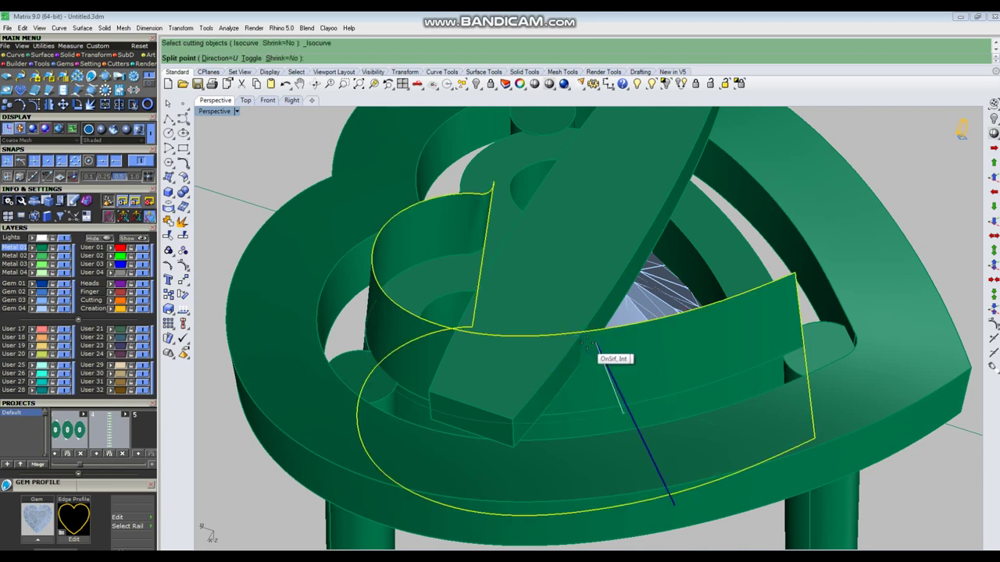
key("Return")
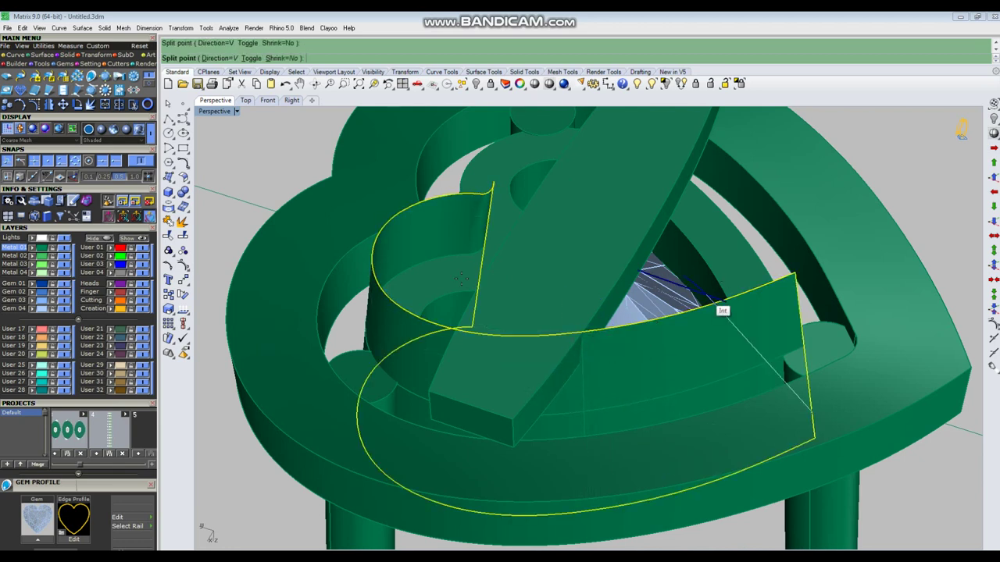
Split the surface at the strip's other long side and delete the pieces outside the strip's width
scroll(456, 288, "down", 4)
right_click_drag(805, 221, 694, 223)
scroll(491, 411, "up", 4)
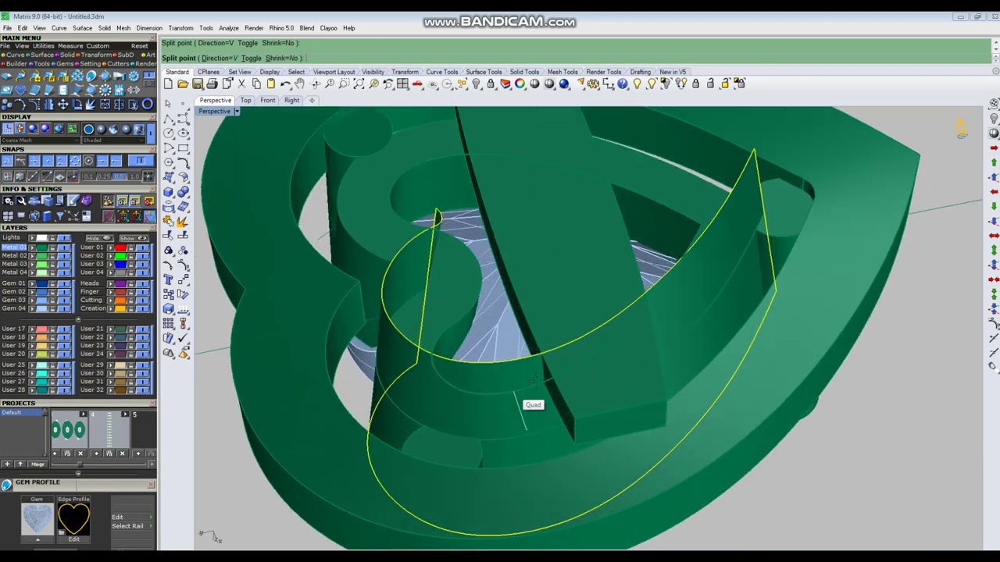
left_click(557, 338)
right_click(576, 388)
right_click_drag(576, 388, 544, 322)
left_click(537, 326, "ctrl")
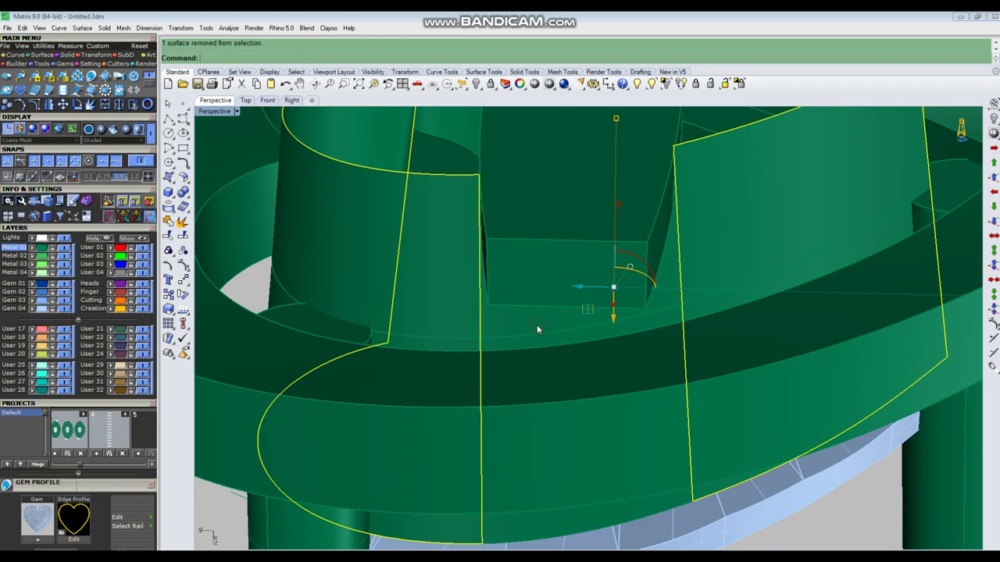
scroll(538, 327, "down", 4)
key("Delete")
Split the remaining patch by a U isocurve near the inner heart's base and delete the portion alongside the gem
scroll(547, 324, "down", 3)
right_click_drag(750, 314, 642, 308)
right_click_drag(578, 286, 609, 266)
scroll(515, 252, "up", 5)
left_click(511, 257)
right_click_drag(494, 263, 535, 304)
type("ss")
key("Return")
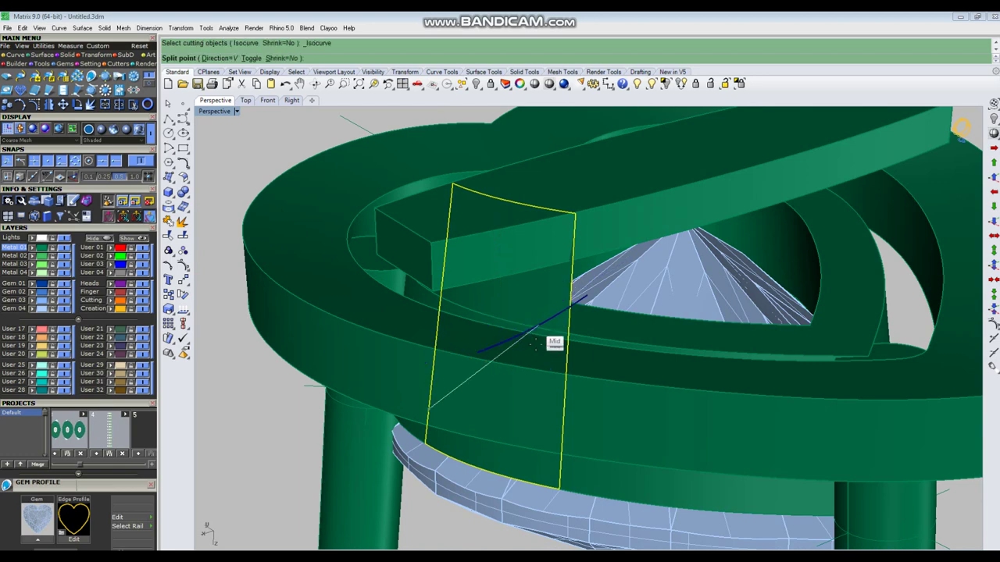
scroll(535, 341, "up", 2)
right_click_drag(475, 273, 463, 301)
type("t")
key("Return")
left_click(538, 359)
left_click(572, 321, "ctrl")
key("Delete")
Offset the small patch into a solid support with distance 0.7, flipping the offset direction
right_click_drag(573, 320, 517, 247)
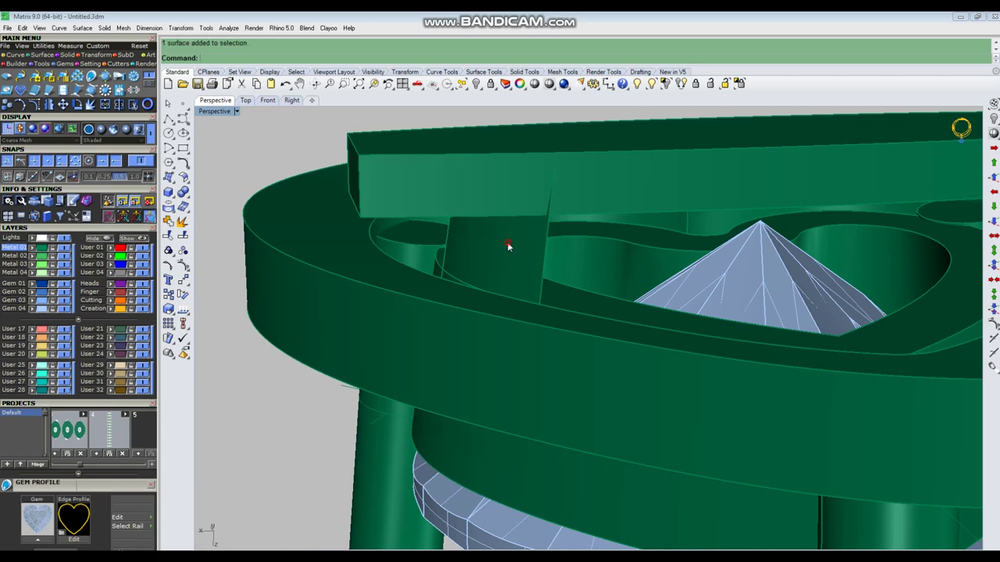
left_click(508, 245)
scroll(466, 291, "down", 4)
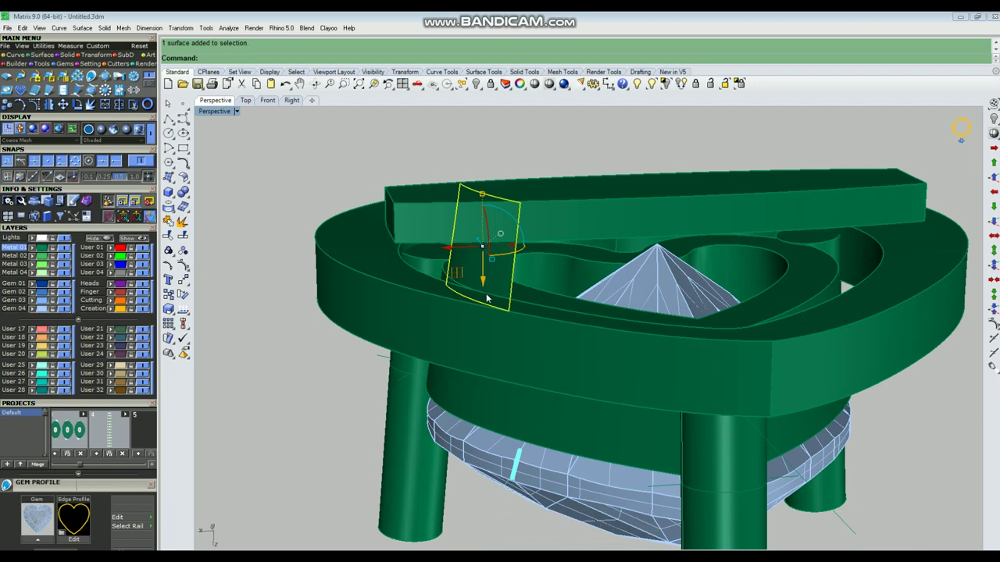
right_click_drag(486, 298, 502, 310)
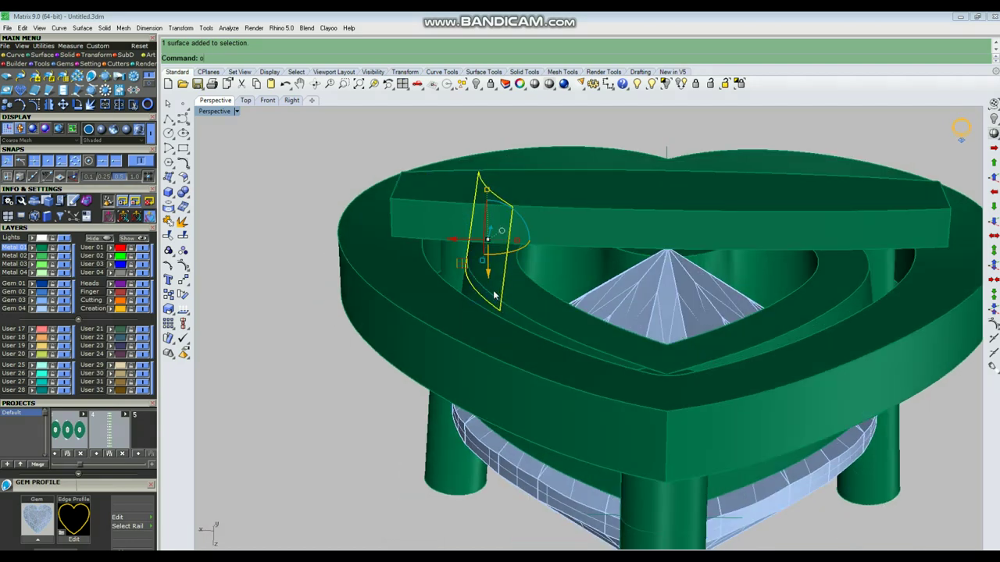
key("Return")
type("f")
key("Return")
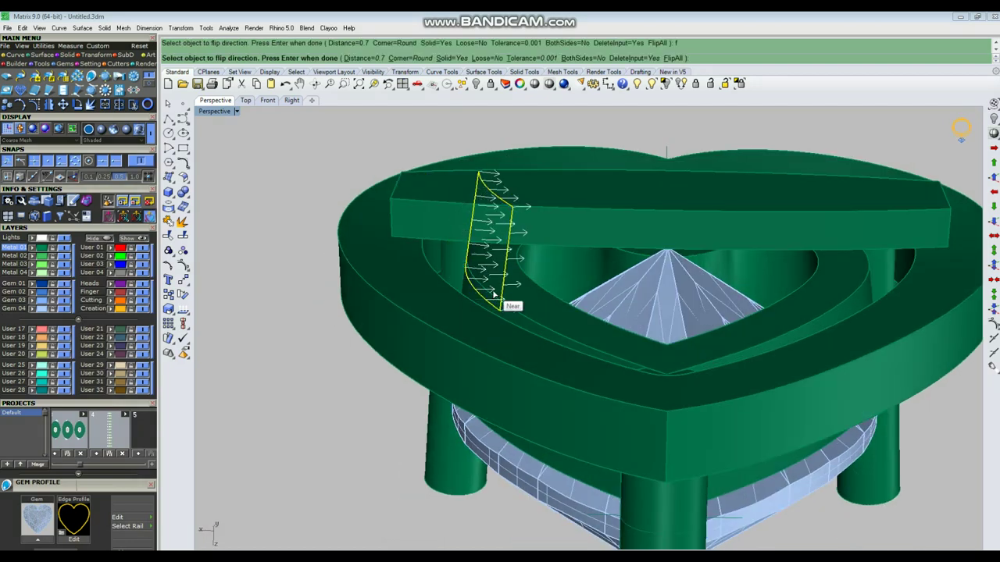
key("Return")
key("Escape")
mouse_move(472, 295)
right_mouse_down()
mouse_move(560, 277)
mouse_move(517, 274)
mouse_move(520, 298)
right_mouse_up()
Mirror the solid support across the Y axis to the strip's other end
left_click(514, 267)
type("mi")
key("Return")
type("y")
key("Return")
key("Escape")
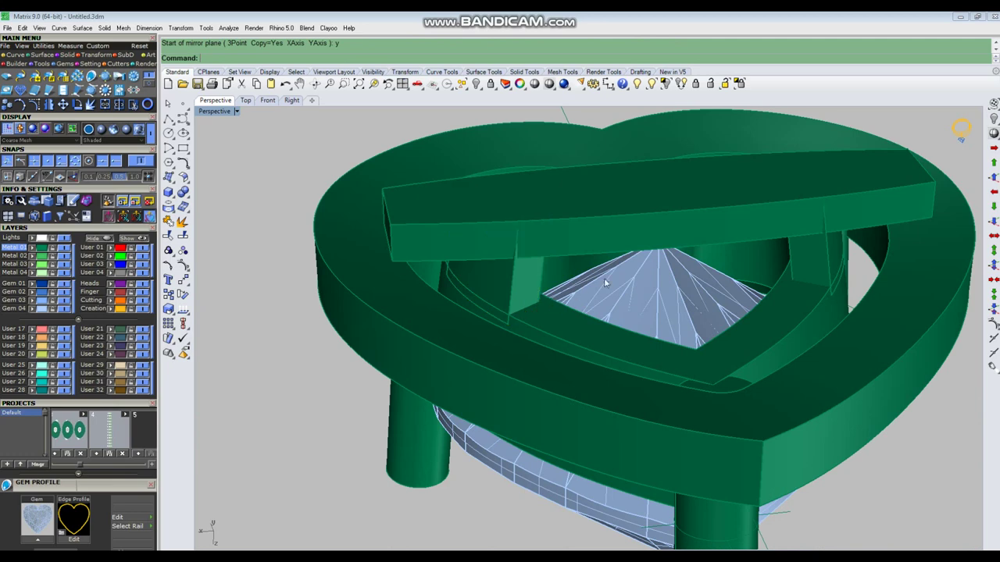
Group the two supports and assign them to the User 18 layer
right_click_drag(604, 284, 746, 282)
left_click(801, 282)
left_click(541, 271)
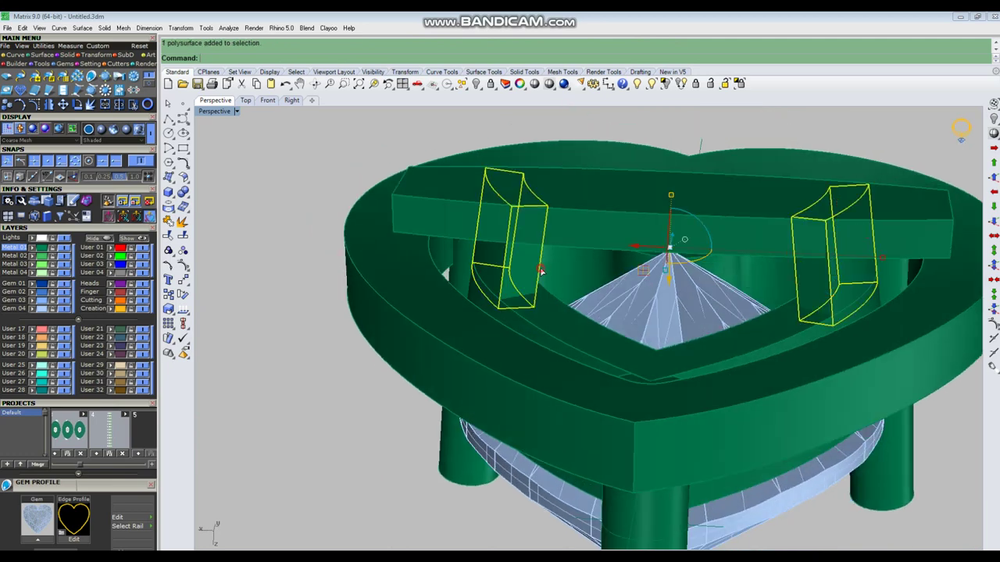
key("ctrl+g")
left_click(32, 339)
left_click(331, 298)
scroll(332, 298, "down", 4)
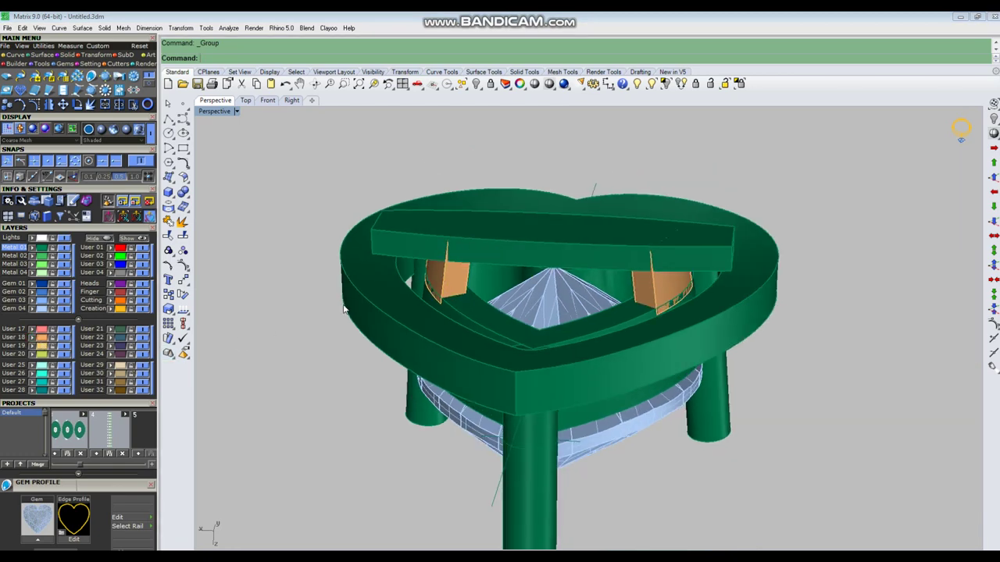
Examine the strip and its two supports from several angles
right_click_drag(413, 255, 527, 339)
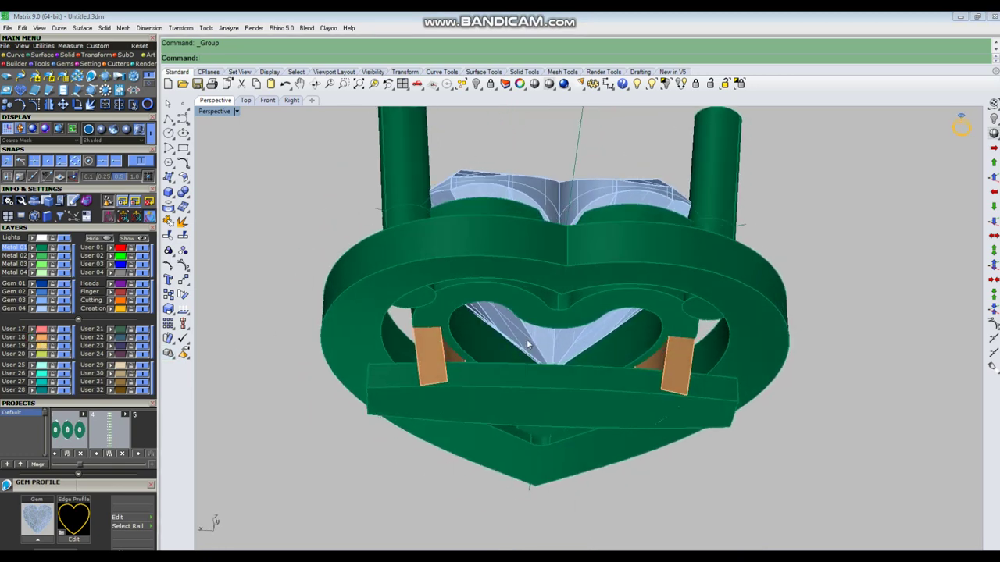
right_click_drag(529, 407, 510, 294)
scroll(510, 296, "down", 2)
right_click_drag(578, 295, 617, 215)
left_click(676, 293)
left_click(745, 299)
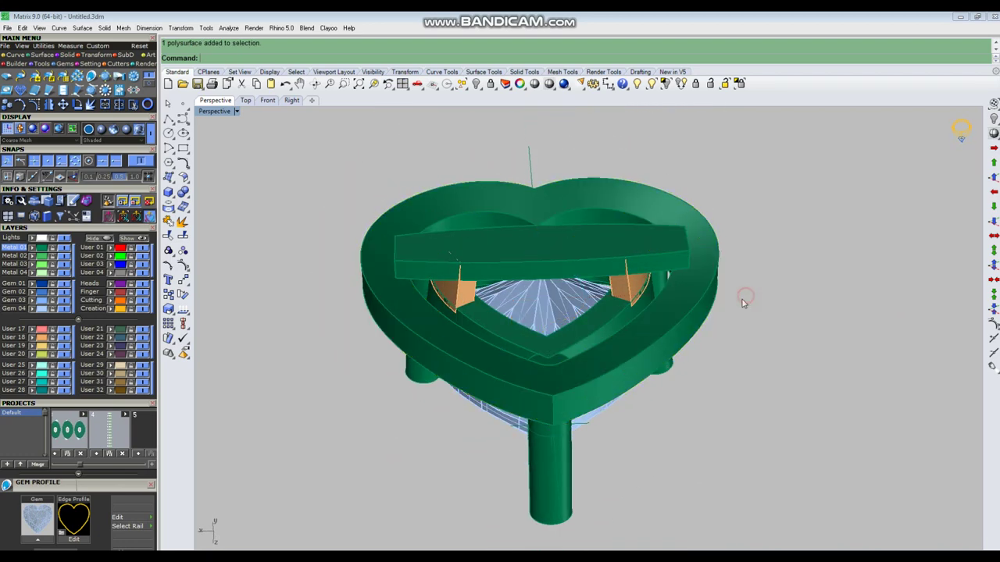
left_click(592, 262)
left_click(819, 225)
Extract a copy of the strip's outer flat face and lock it
type("ExtractSrf")
key("Return")
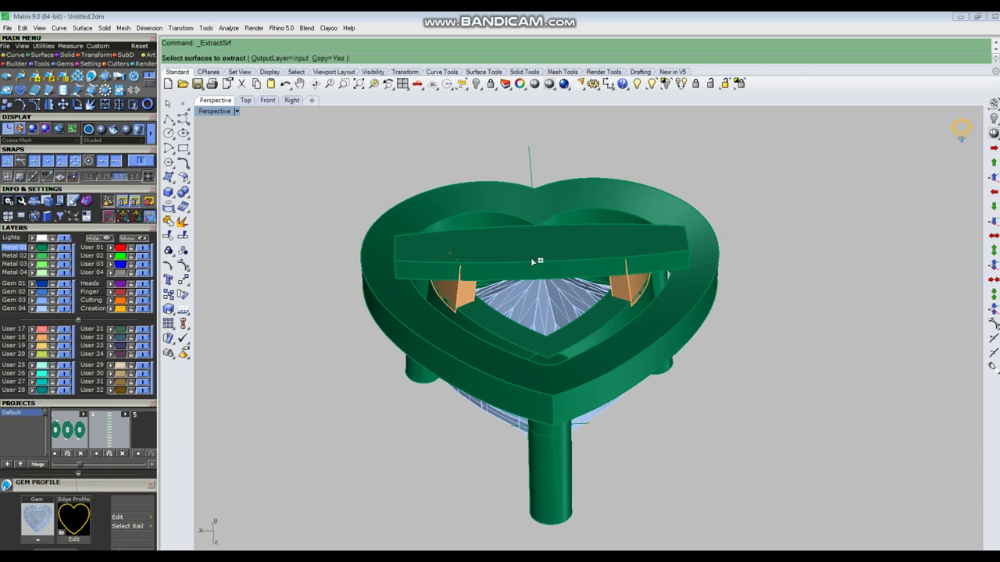
scroll(488, 250, "up", 2)
left_click(488, 250)
right_click(487, 249)
right_click_drag(487, 250, 548, 221)
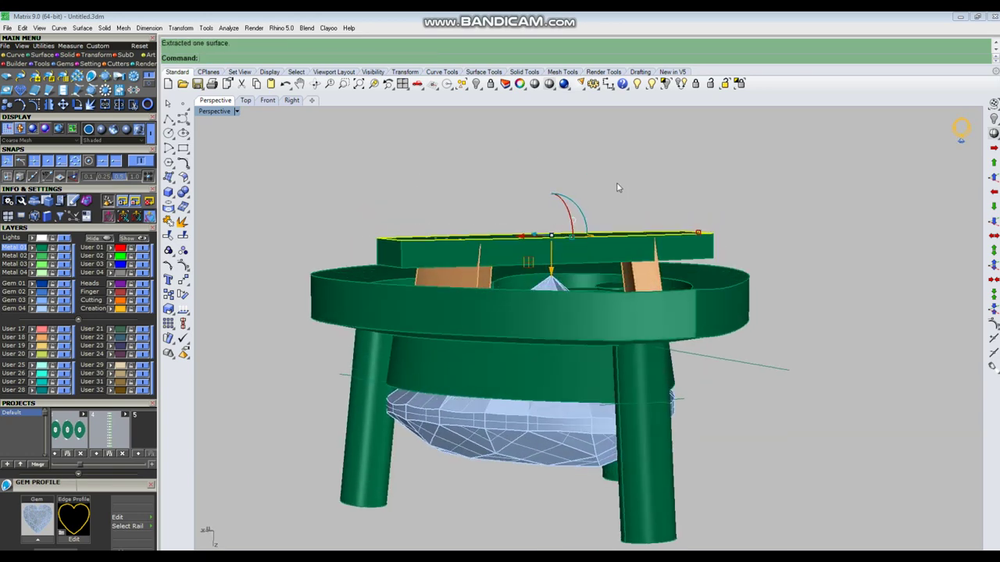
key("ctrl+l")
Extract a copy of one support's curved outer face and untrim it to the full half-heart surface
right_click_drag(558, 205, 576, 259)
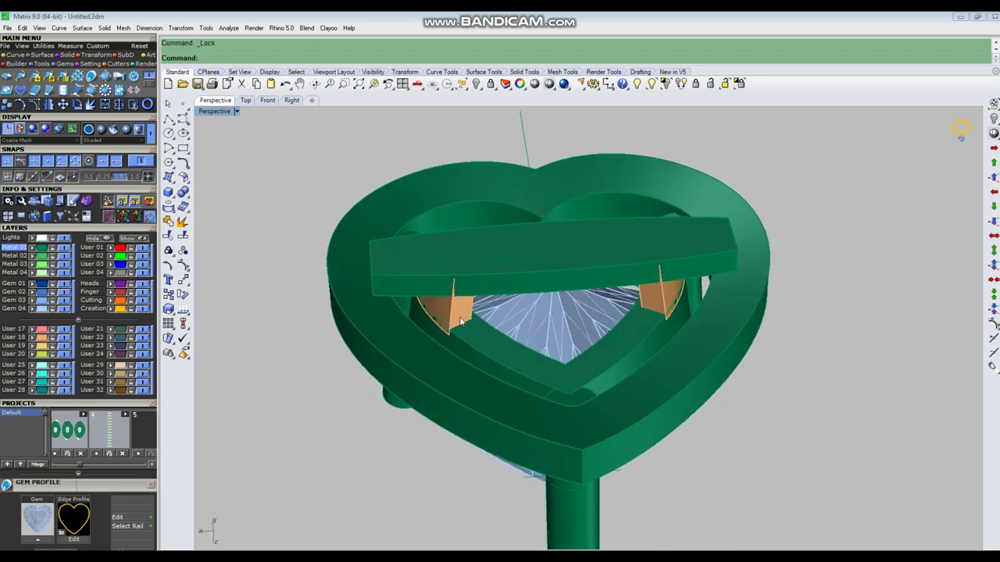
key("Return")
scroll(453, 308, "up", 5)
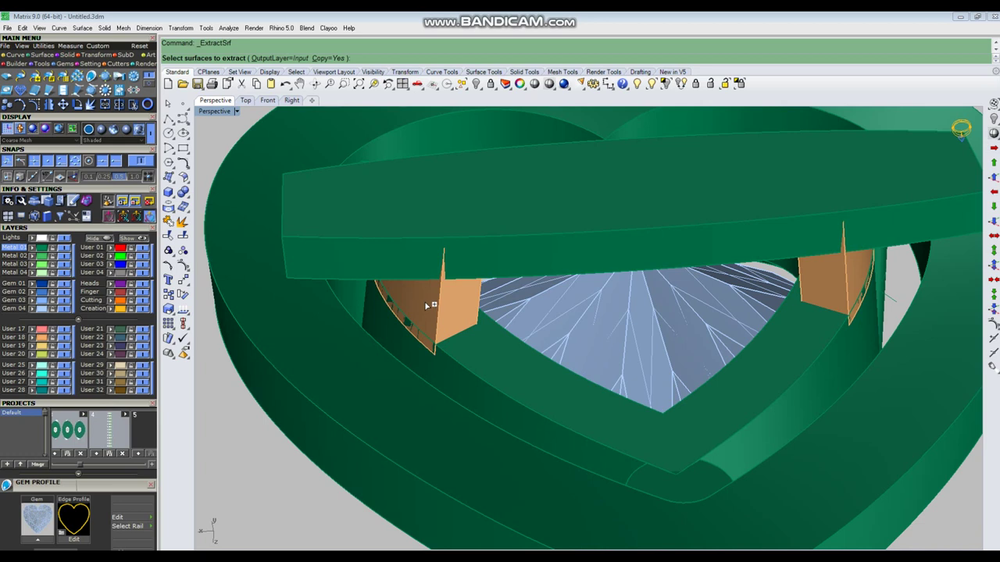
left_click(426, 305)
key("Return")
type("ut")
key("Return")
left_click(441, 305)
left_click(441, 305)
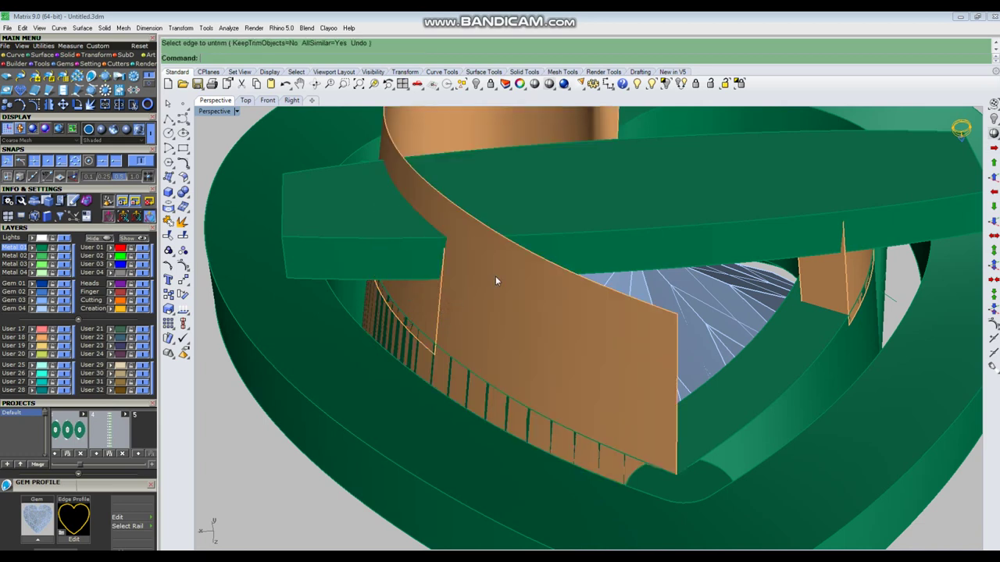
Mirror the untrimmed half-heart surface across the Y axis
left_click(492, 285)
scroll(492, 285, "down", 5)
type("mi")
key("Return")
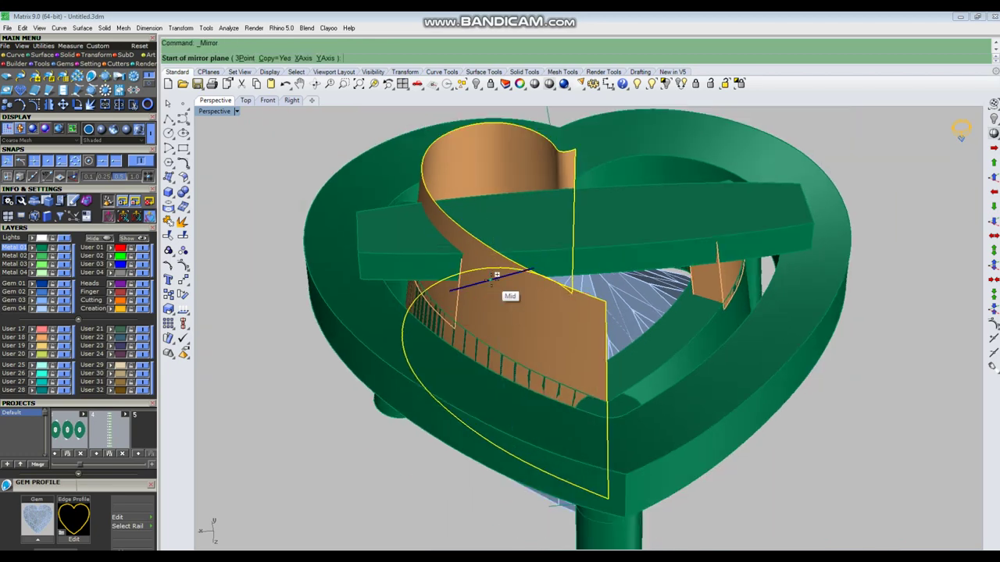
type("y")
key("Return")
key("Escape")
Boolean-split the solid strip with the two half-heart surfaces
left_click(613, 228)
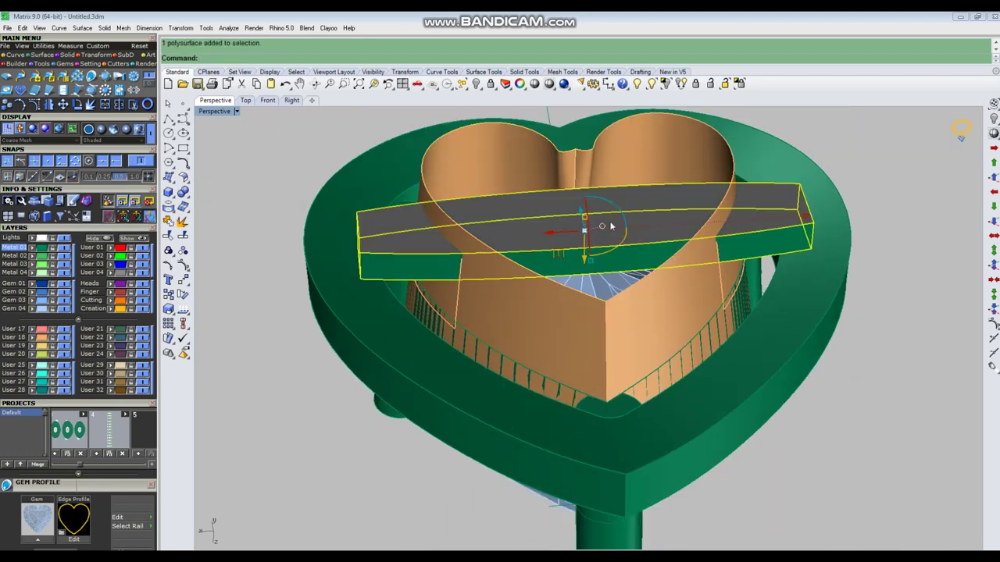
type("bs")
key("Return")
left_click(510, 317)
left_click(662, 305)
key("Return")
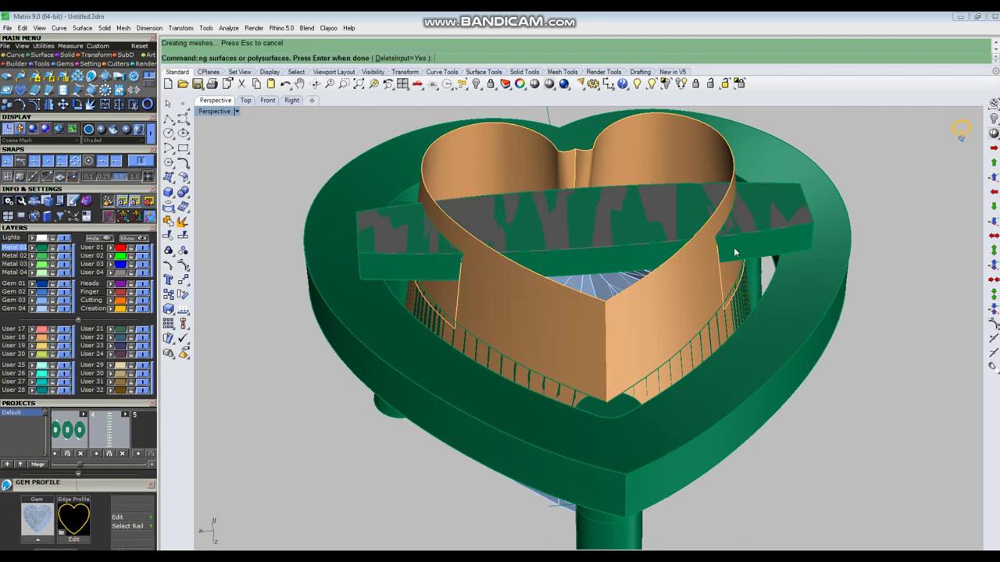
Delete the two split-off ends of the strip and both half-heart cutting surfaces
left_click(734, 252)
left_click(448, 269, "shift")
key("Delete")
left_click(599, 317)
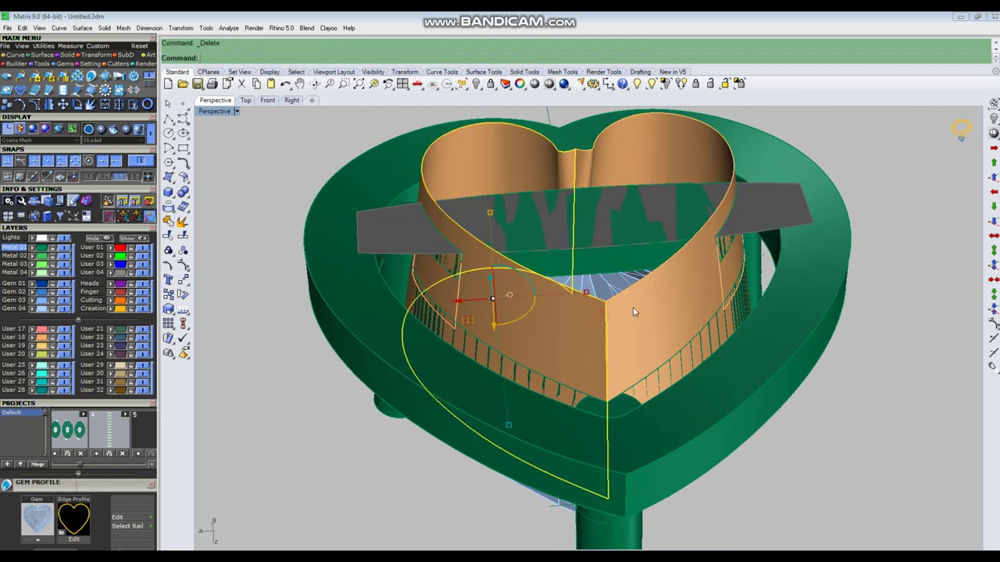
key("Delete")
left_click(634, 311)
key("Delete")
right_click_drag(609, 316, 637, 332)
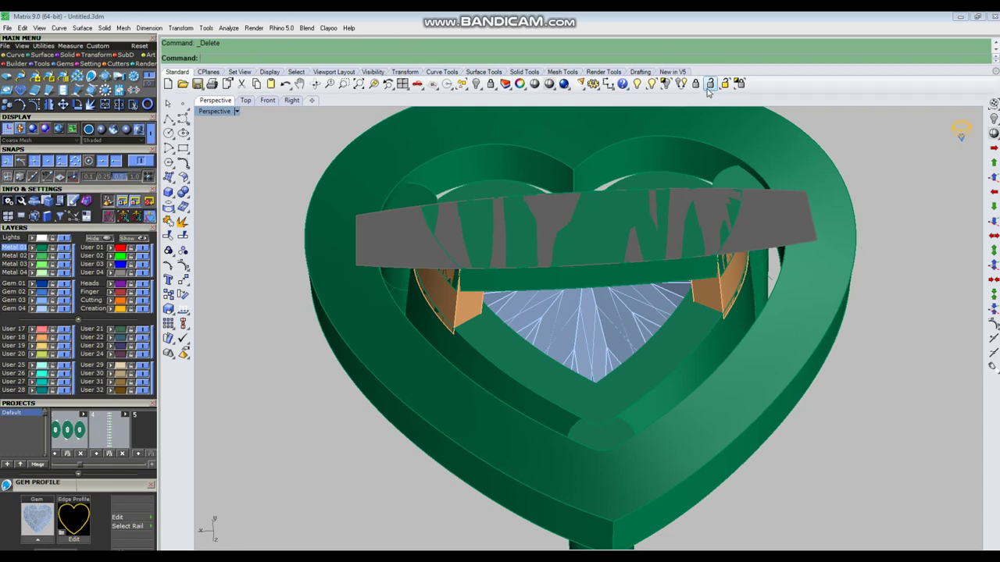
Hide the flat tapered strip surface lying over the solid strip
left_click(709, 88)
left_click(633, 254)
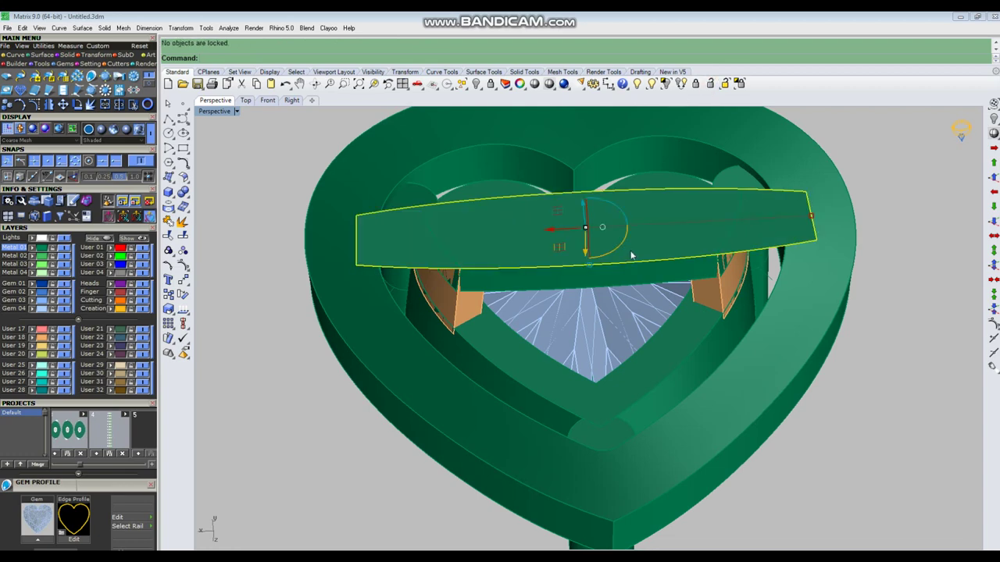
key("ctrl+h")
Assign the solid tapered strip to the orange User 18 layer
right_click_drag(587, 275, 649, 279)
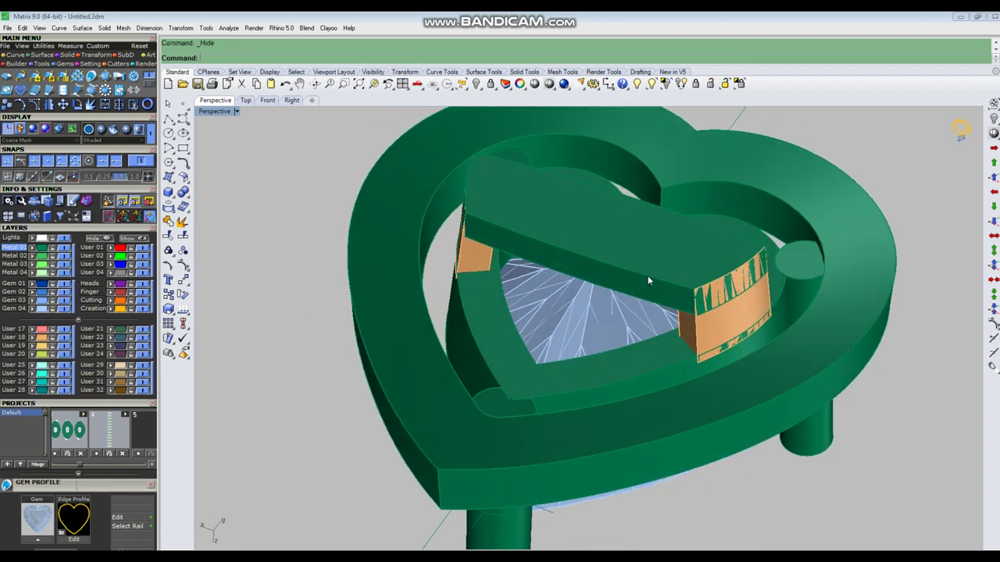
scroll(649, 279, "down", 4)
left_click(668, 262)
left_click(33, 338)
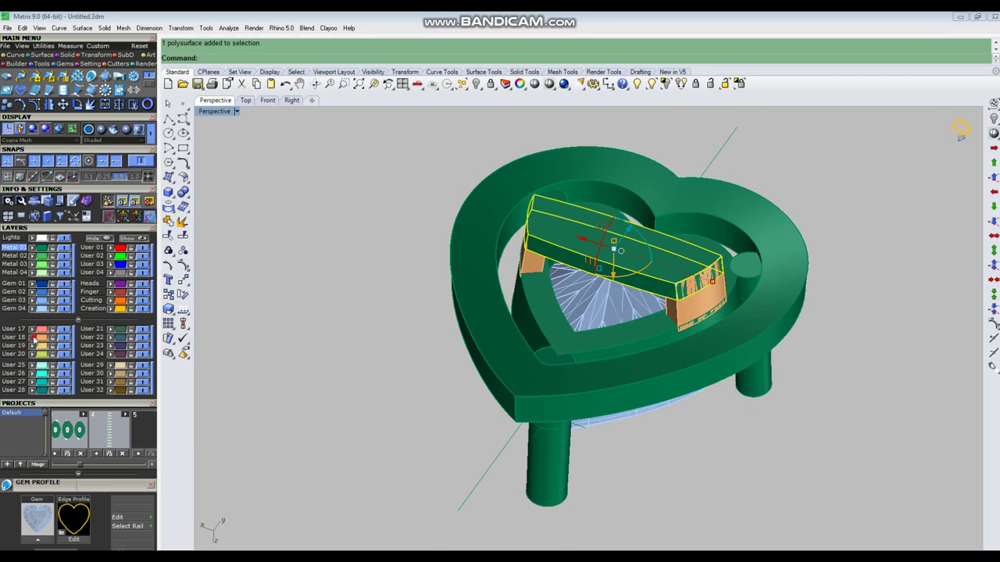
left_click(310, 308)
Group the solid strip with its two curved supports
right_click_drag(313, 308, 464, 307)
left_click(503, 306)
left_click(603, 223, "shift")
right_click_drag(616, 201, 679, 197)
key("ctrl+g")
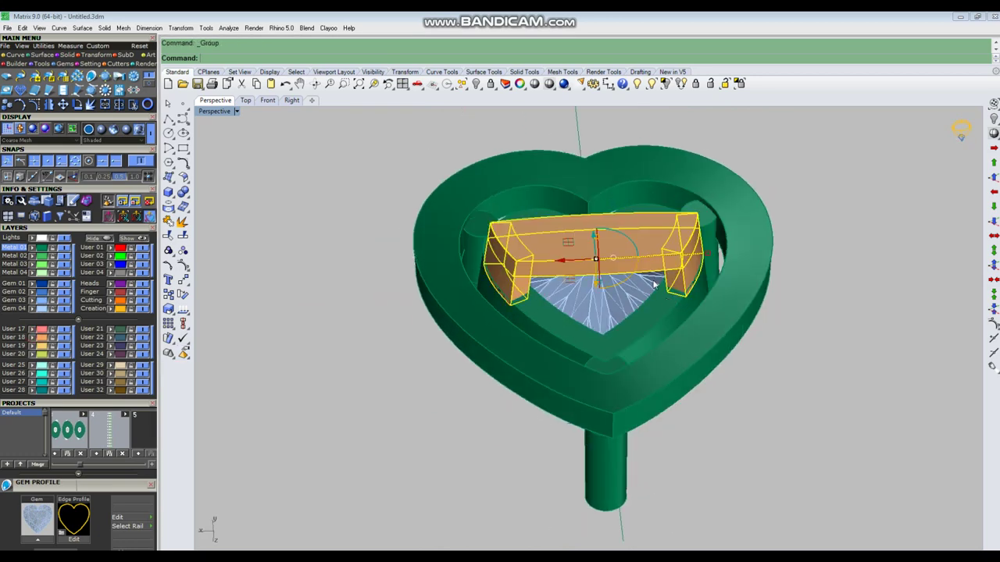
Group the strip and supports together with the gem, its heart setting and the prongs
left_click(657, 289, "shift")
scroll(643, 198, "down", 4)
right_click_drag(643, 199, 627, 327)
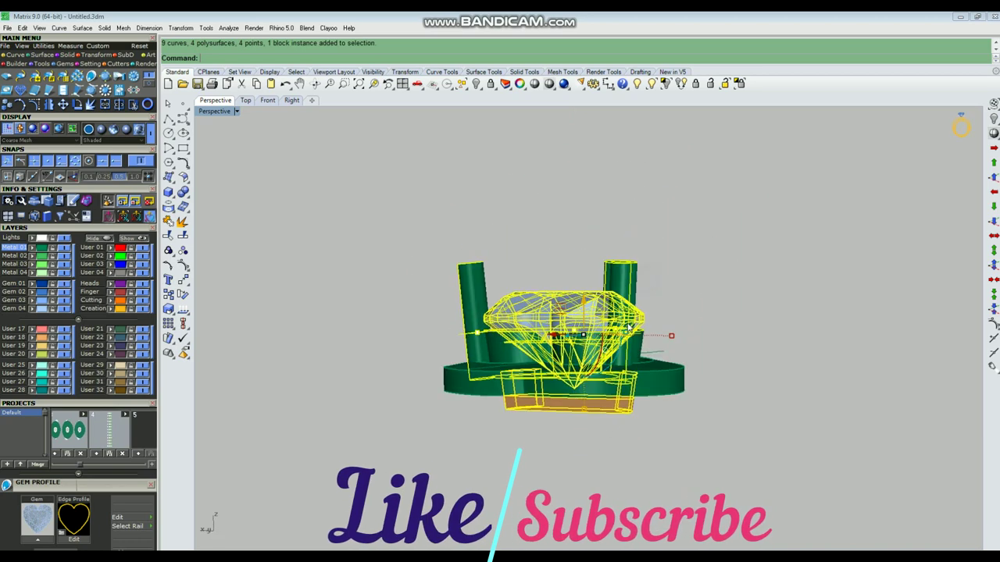
key("ctrl+g")
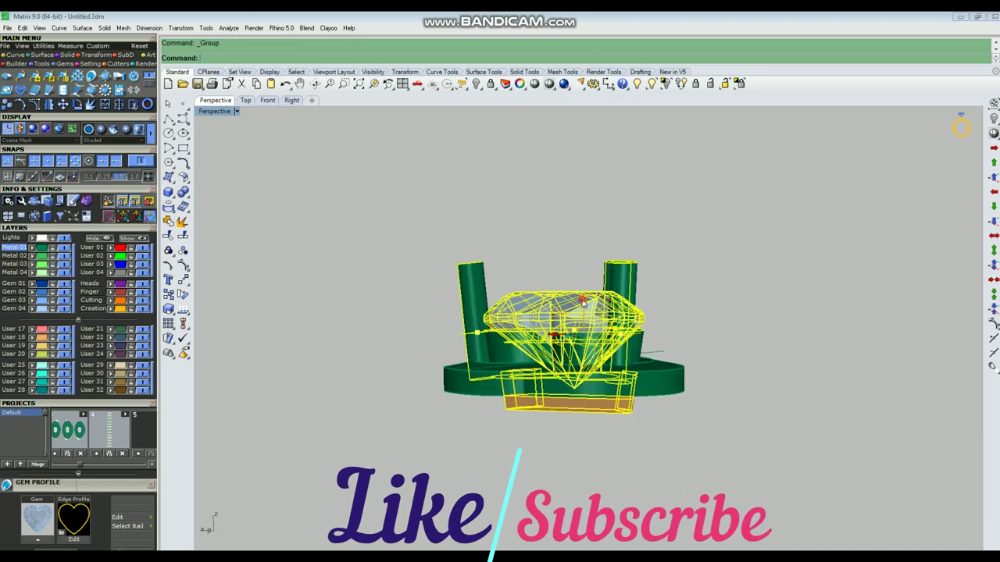
Raise the grouped gem head by 5 to inspect it apart from the heart border, and undo the move
left_click(582, 301)
type("5")
key("Return")
left_click(690, 289)
right_click_drag(633, 317, 514, 312)
scroll(525, 285, "up", 4)
left_click(524, 286)
right_click_drag(650, 339, 591, 366)
left_click(738, 261)
scroll(656, 285, "down", 4)
right_click_drag(691, 285, 629, 303)
scroll(655, 315, "up", 4)
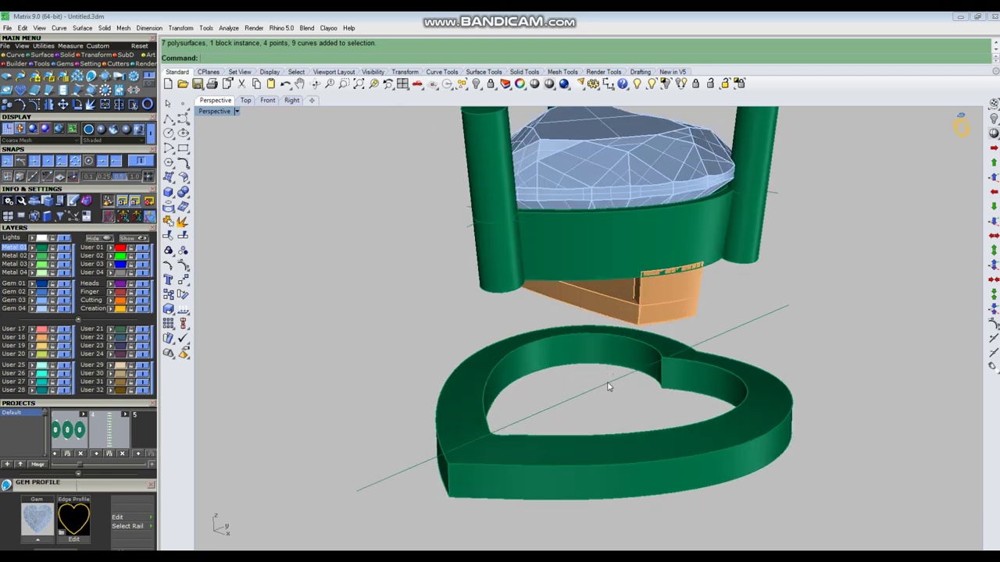
key("ctrl+z")
left_click(642, 244)
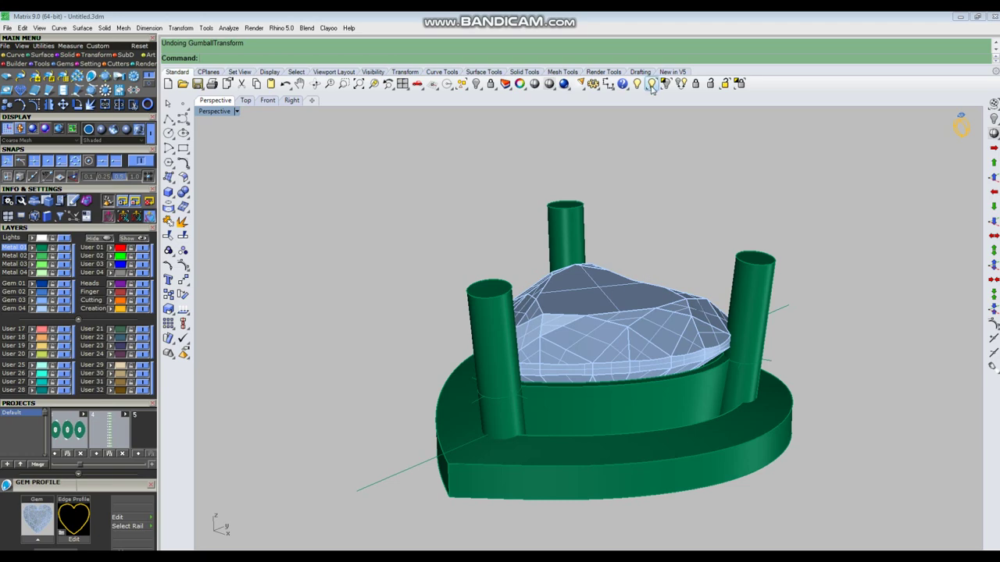
Bring back only the hidden flat tapered strip surface
left_click(651, 86)
scroll(581, 273, "down", 5)
left_click_drag(627, 353, 568, 396)
right_click(625, 431)
right_click_drag(626, 431, 590, 238)
scroll(671, 264, "up", 6)
Extrude the flat strip surface away from the orange strip into a second solid strip underneath
left_click(664, 256)
left_click_drag(474, 282, 482, 245)
key("Escape")
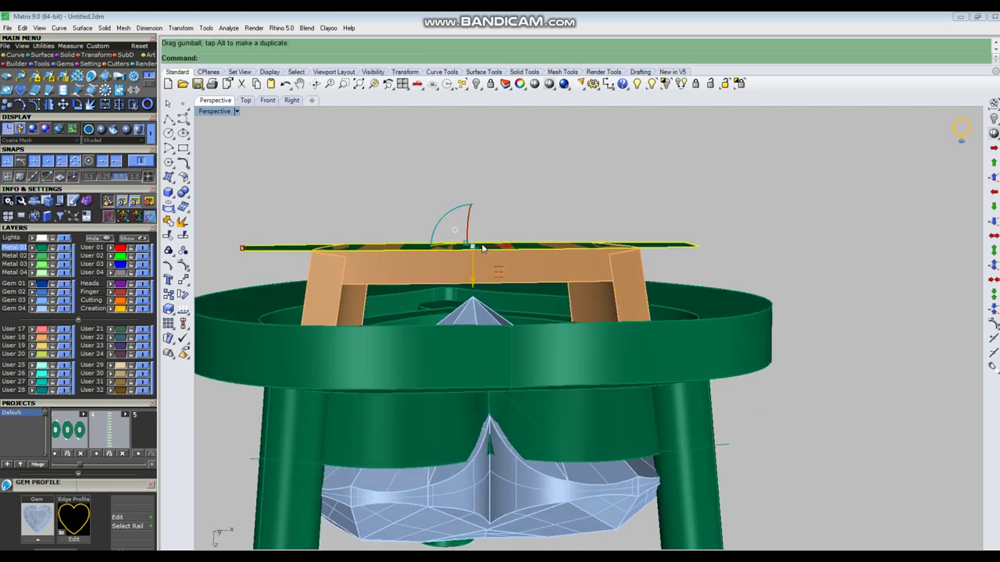
key("Escape")
left_click(661, 247)
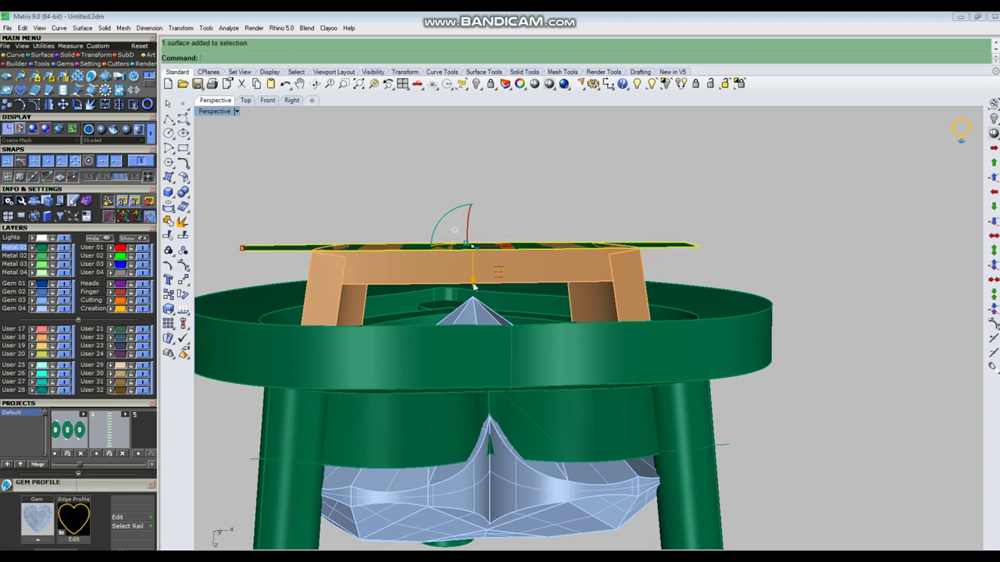
left_click_drag(472, 285, 477, 261)
key("Escape")
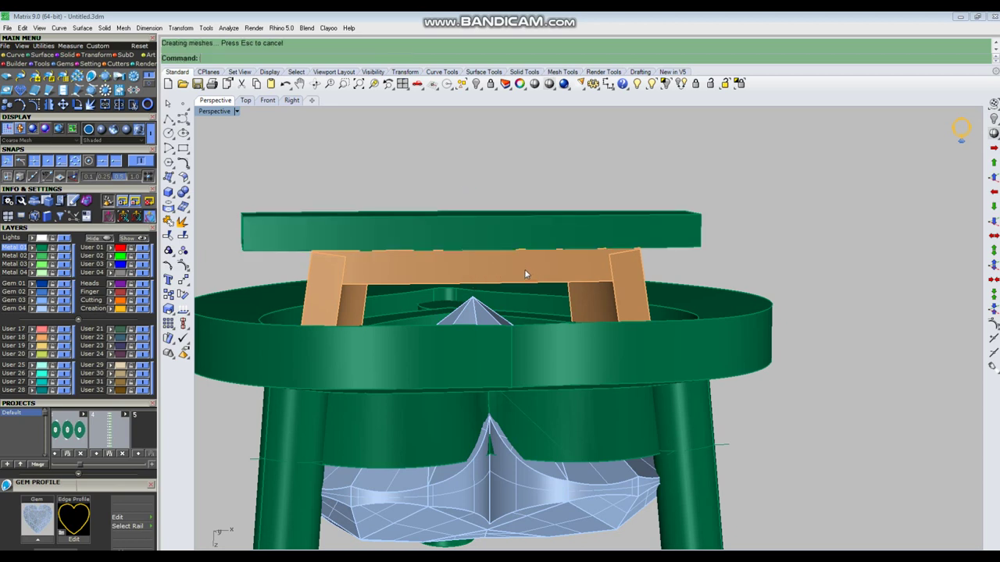
Extract a copy of the heart border's inner wall surface near one end of the new strip
right_click_drag(506, 263, 547, 283)
scroll(501, 266, "down", 5)
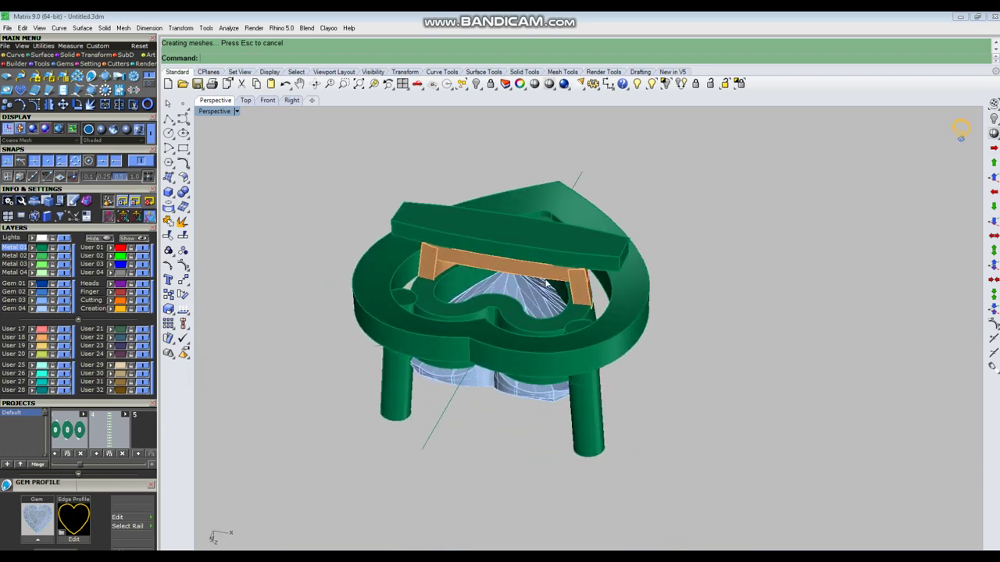
scroll(419, 264, "up", 2)
key("Return")
left_click(406, 270)
key("Return")
Extend the extracted inner wall surface beyond the heart border, past the new solid strip
type("Es")
key("Return")
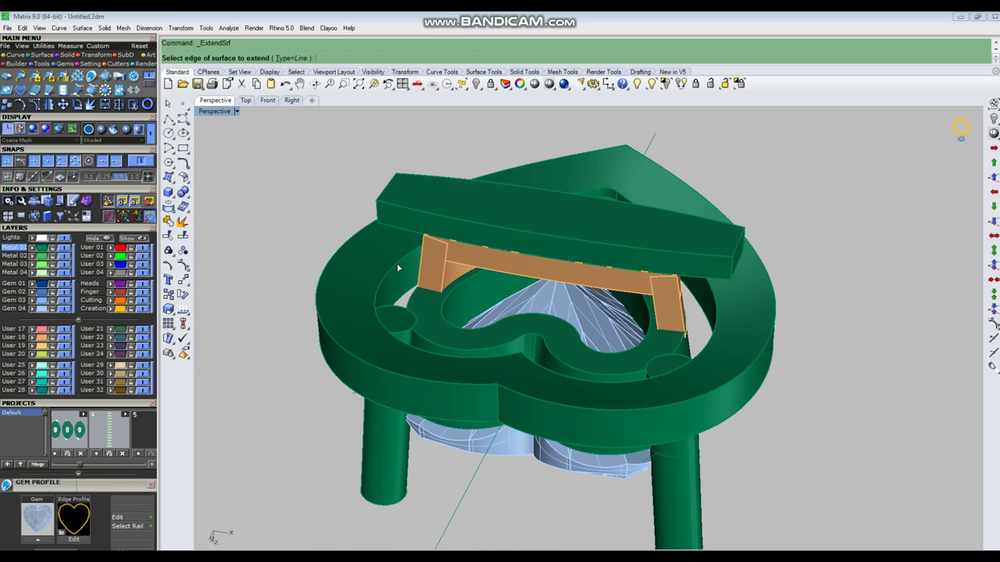
left_click(399, 267)
key("Return")
key("Return")
left_click(379, 239)
key("Return")
Split the extended wall surface along a U isocurve and delete its outermost band
right_click_drag(388, 240, 596, 344)
left_click(595, 341)
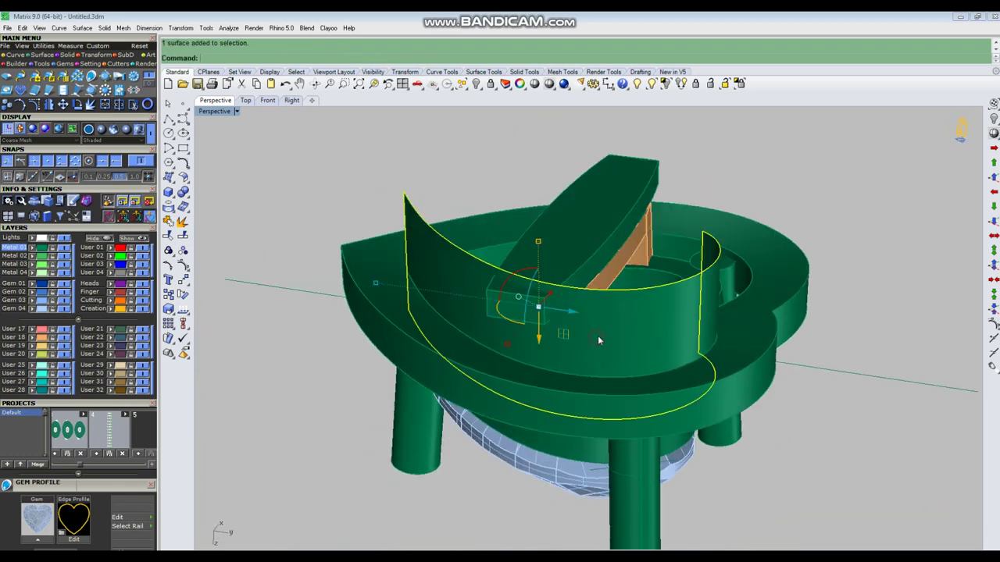
type("si")
key("Return")
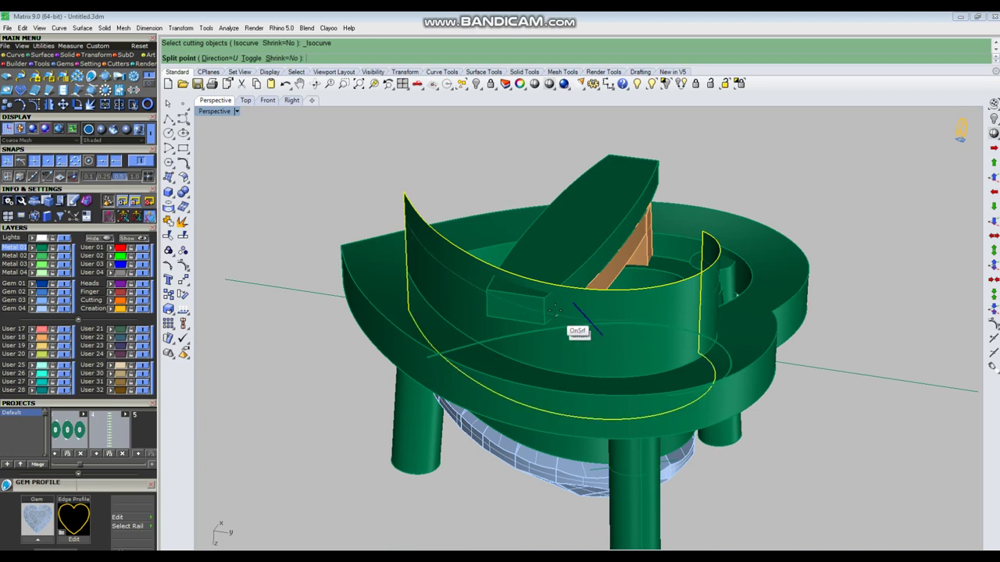
key("Return")
left_click(572, 340, "ctrl")
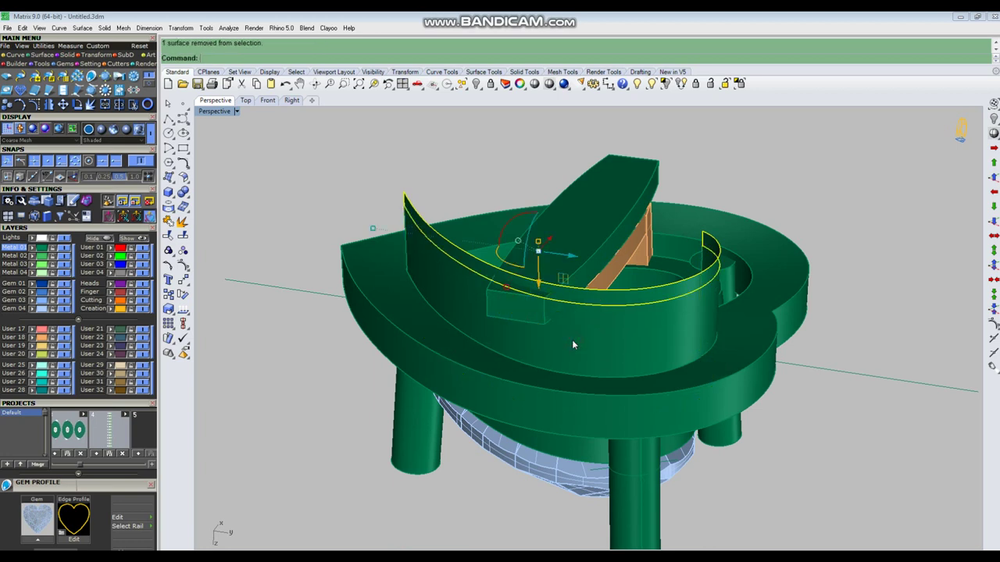
key("Delete")
Split the wall surface along V isocurves and delete everything but the short section at the strip's end
left_click(573, 338)
key("Return")
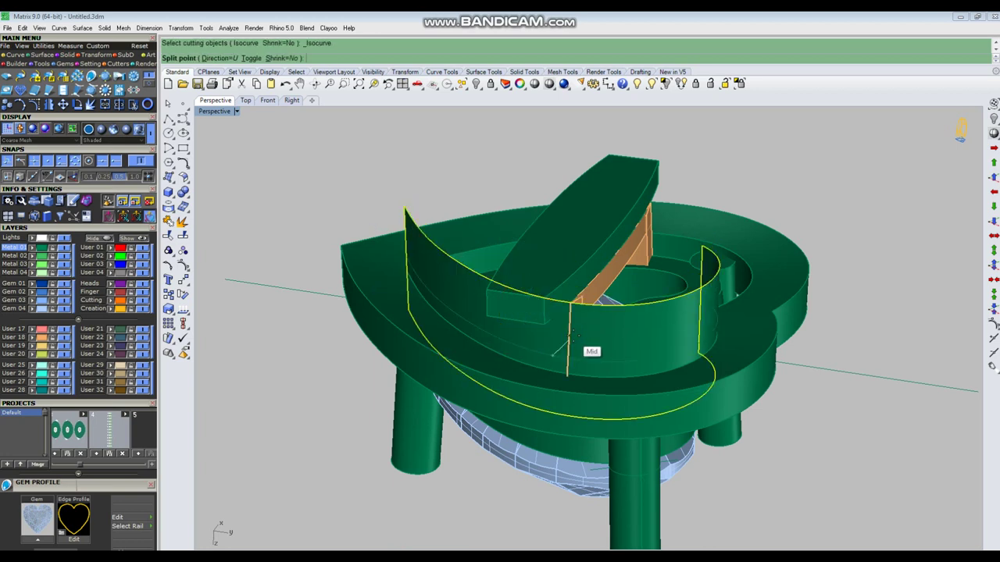
type("t")
key("Return")
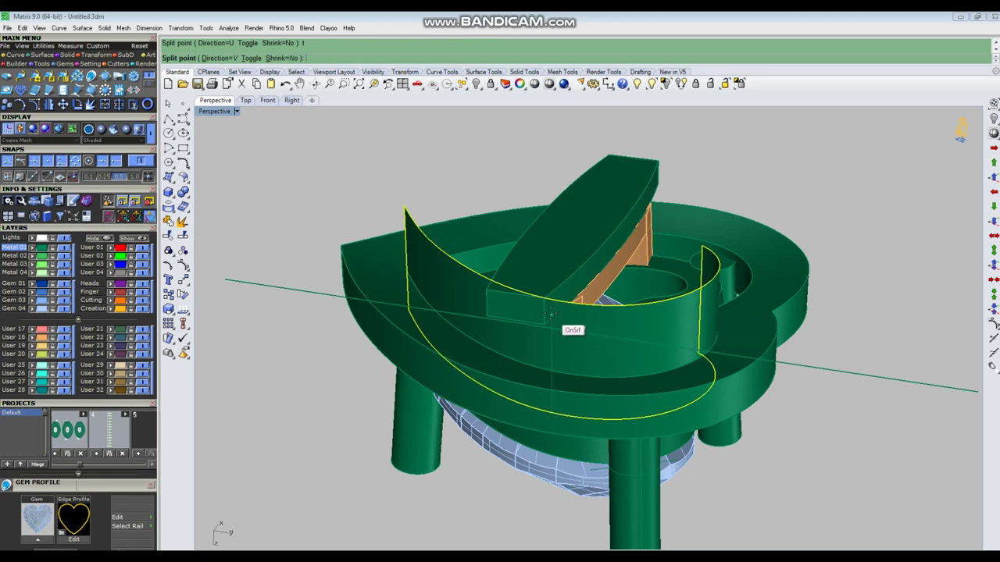
right_click_drag(522, 180, 464, 192)
left_click(607, 341)
key("Return")
left_click(634, 369, "ctrl")
key("Delete")
Split the short wall section along a U isocurve inside the heart border and delete the part nearest the gem
right_click_drag(636, 371, 560, 337)
scroll(411, 185, "up", 2)
left_click(412, 184)
right_click_drag(473, 225, 383, 283)
right_click(369, 276)
key("Return")
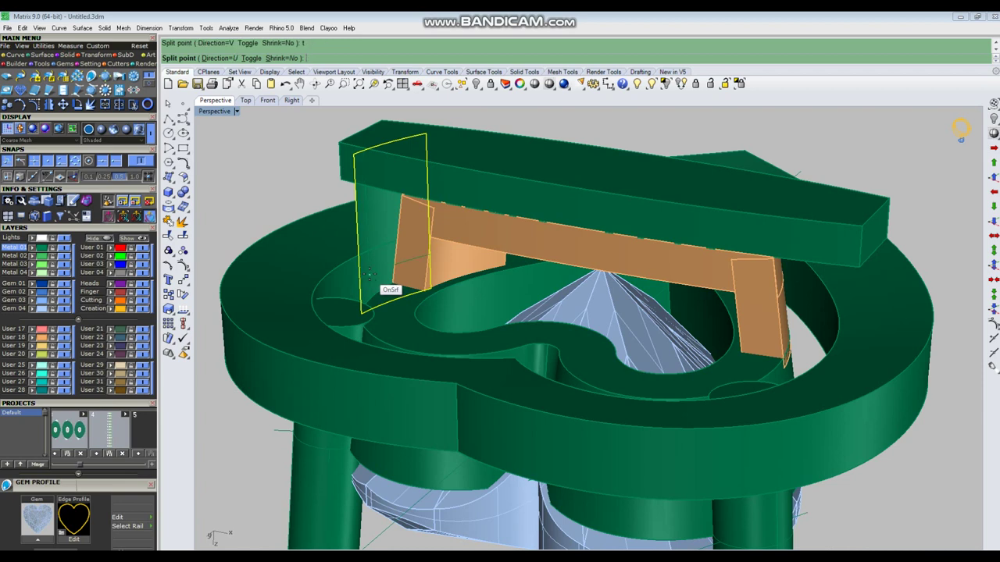
right_click(367, 273)
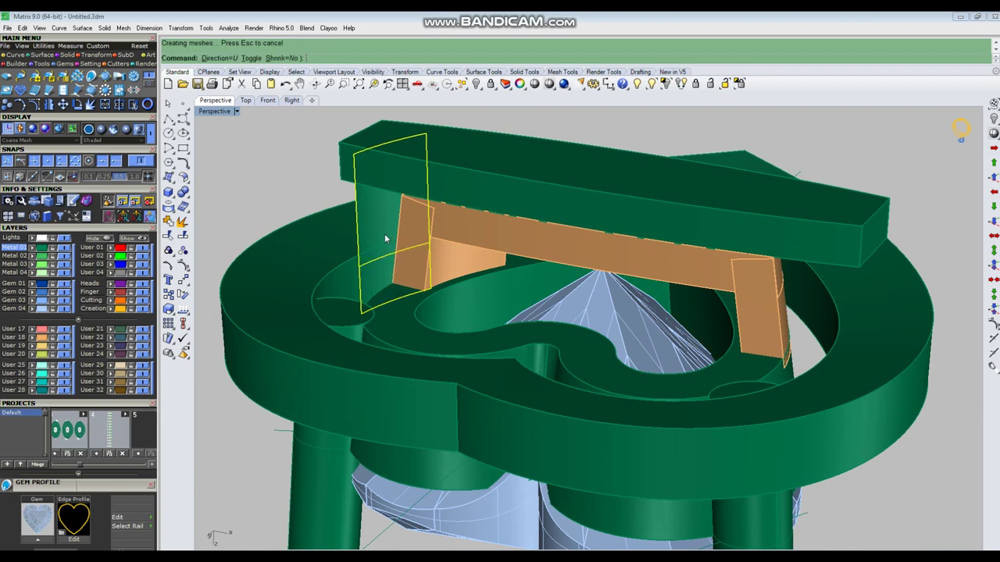
key("Delete")
Offset the remaining wall section outward by 0.6 as a solid to form a support block on the heart border
right_click_drag(373, 195, 360, 251)
left_click(361, 254)
scroll(361, 255, "down", 2)
right_click_drag(432, 262, 445, 260)
type("o")
right_click(440, 261)
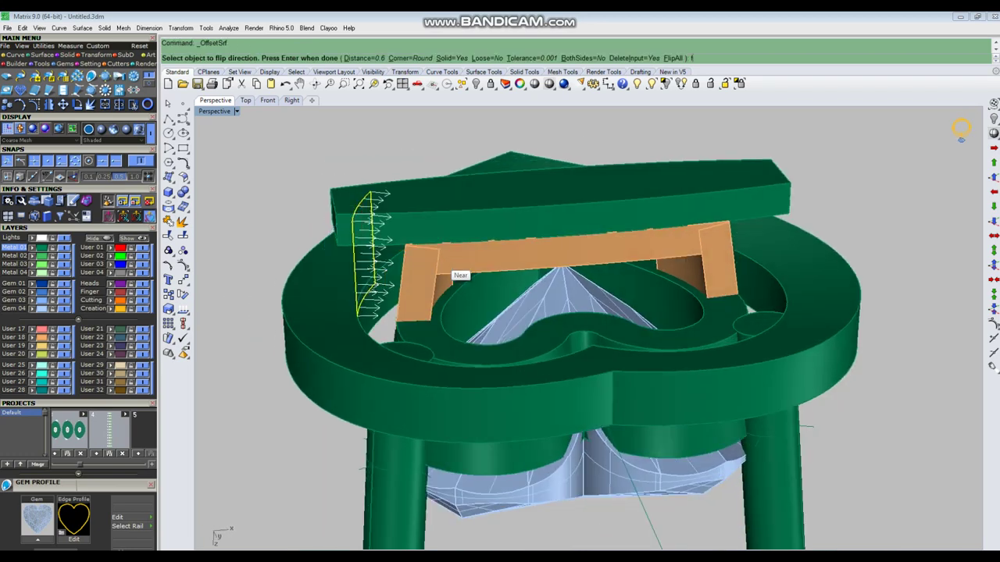
type("f")
key("Return")
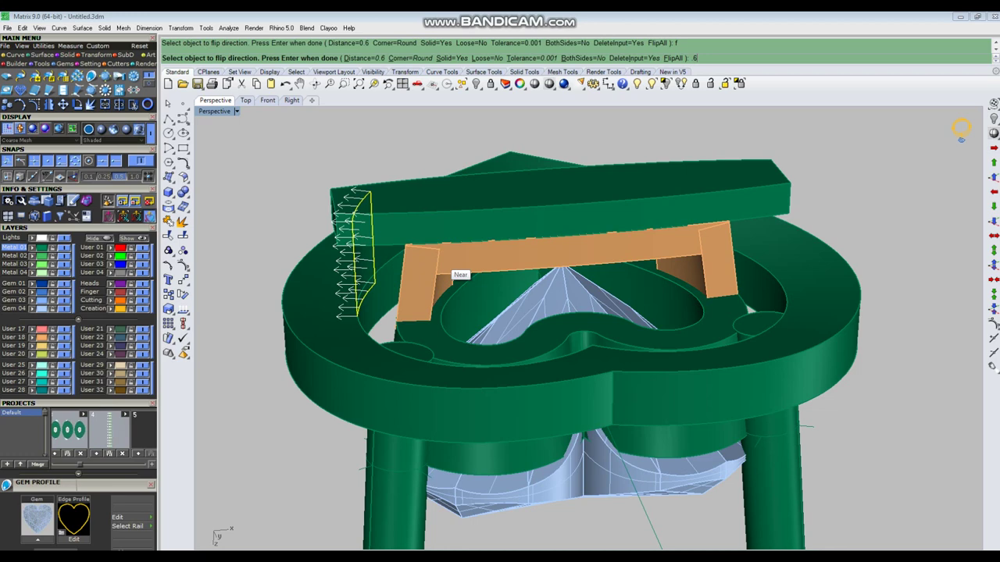
key("Return")
key("Return")
key("Escape")
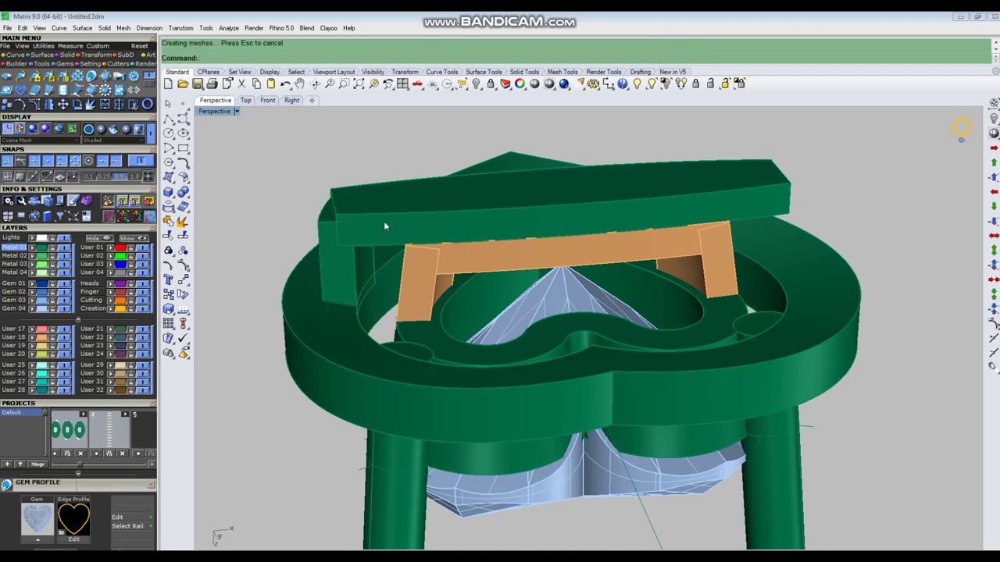
Create a bounding-box control cage on the outer solid strip with CageEdit, editing the global region
scroll(392, 221, "down", 6)
right_click_drag(459, 230, 407, 230)
scroll(406, 287, "up", 4)
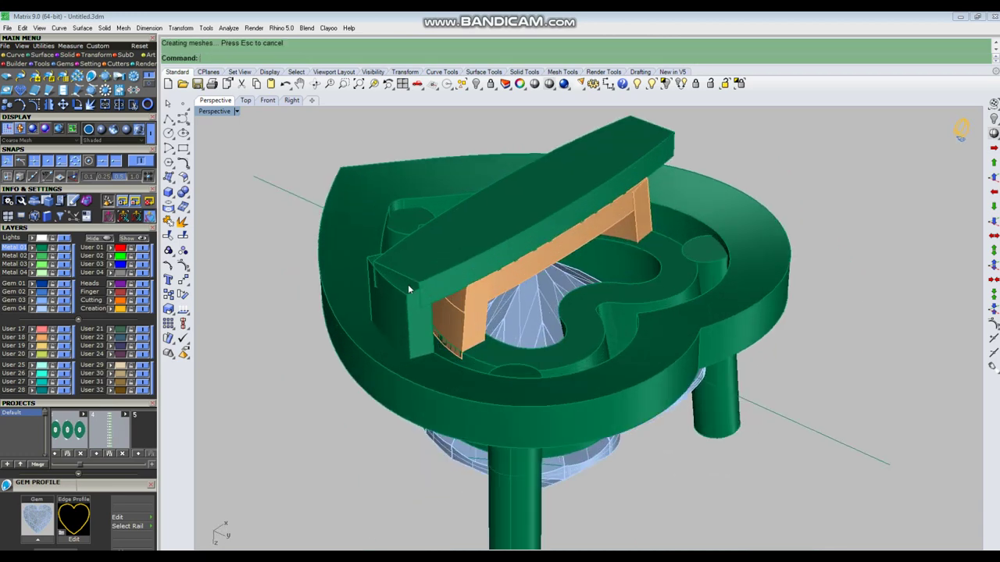
right_click_drag(403, 289, 460, 276)
right_click_drag(386, 199, 399, 223)
left_click(400, 224)
right_click_drag(307, 274, 304, 320)
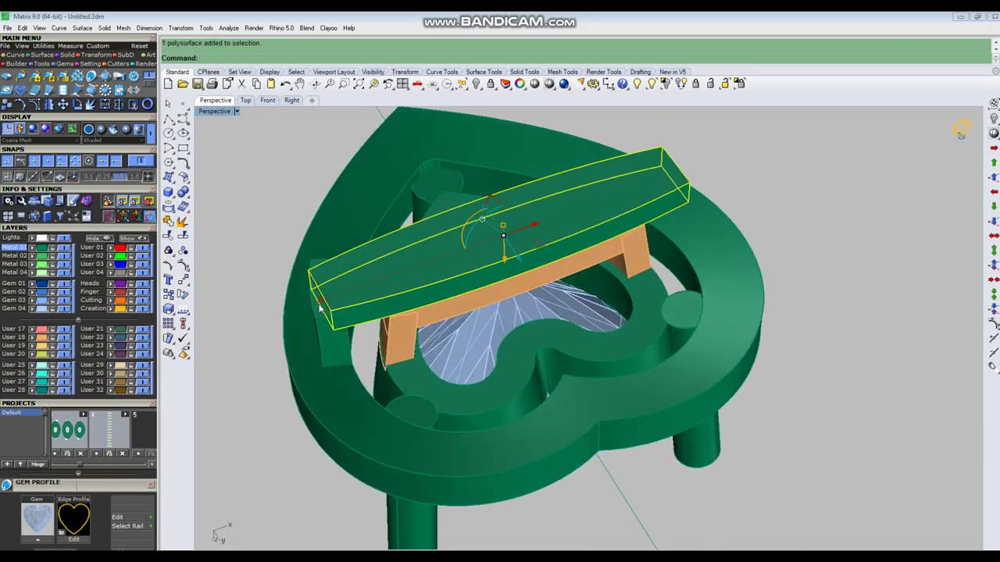
key("Return")
key("Return")
key("Return")
key("Return")
key("Return")
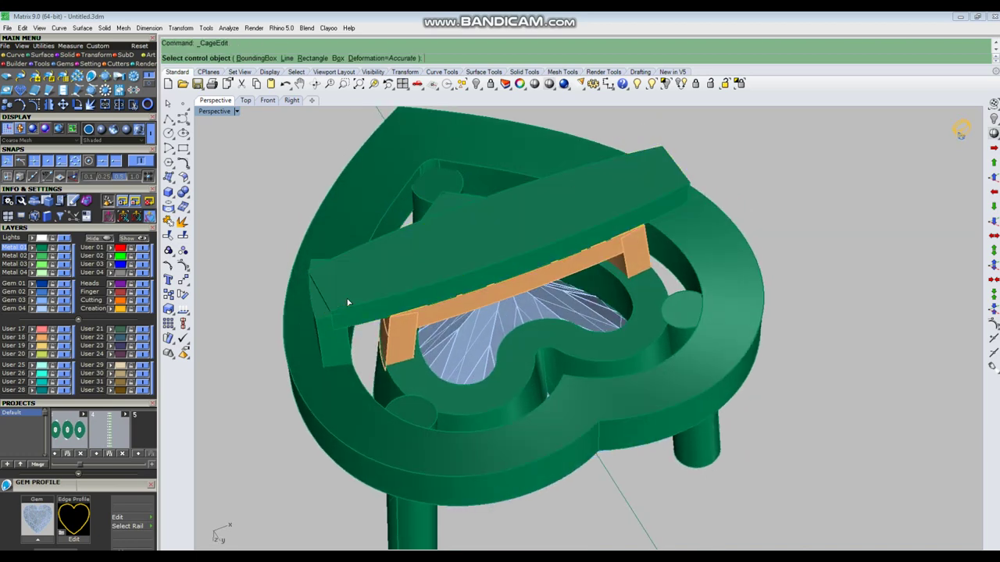
right_click_drag(370, 296, 338, 265)
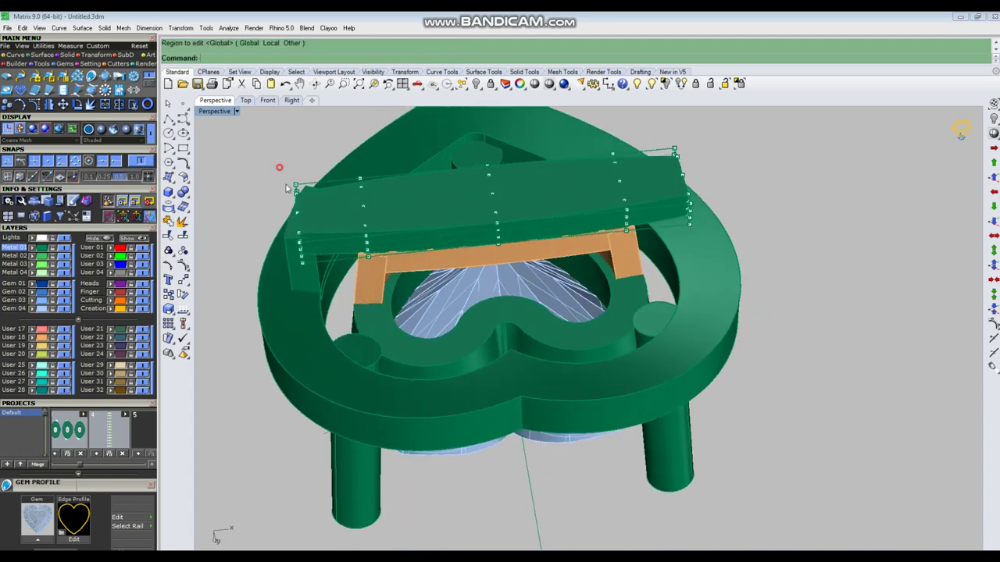
Lengthen the outer strip by stretching the cage points at both ends outward, and delete the cage
left_click_drag(279, 166, 325, 302)
left_click_drag(703, 236, 705, 237, "shift")
right_click_drag(303, 255, 301, 287)
left_click_drag(297, 257, 280, 259)
key("Escape")
key("Escape")
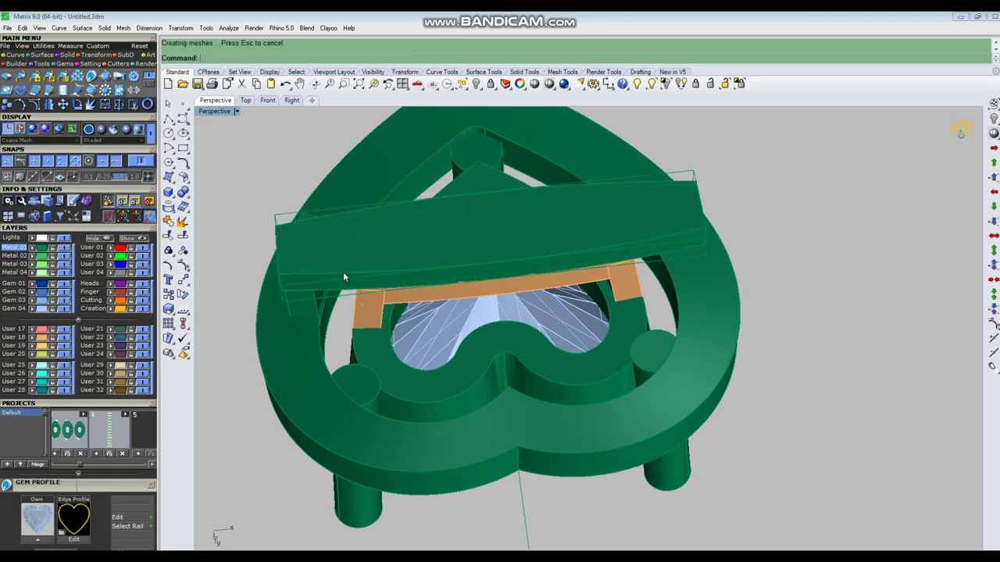
left_click(279, 216)
key("Delete")
Examine how the lengthened strip meets the new support block and the heart border
right_click_drag(367, 310, 304, 263)
scroll(368, 267, "down", 5)
right_click_drag(368, 266, 551, 336)
scroll(511, 350, "up", 5)
right_click_drag(664, 337, 485, 292)
right_click_drag(547, 278, 519, 280)
scroll(471, 289, "up", 4)
scroll(568, 273, "down", 5)
scroll(365, 219, "up", 4)
scroll(365, 219, "down", 4)
right_click_drag(324, 240, 320, 181)
scroll(319, 180, "down", 5)
type("z")
key("Return")
left_click_drag(286, 136, 402, 231)
right_click_drag(403, 231, 321, 219)
scroll(539, 252, "down", 5)
right_click_drag(544, 253, 446, 305)
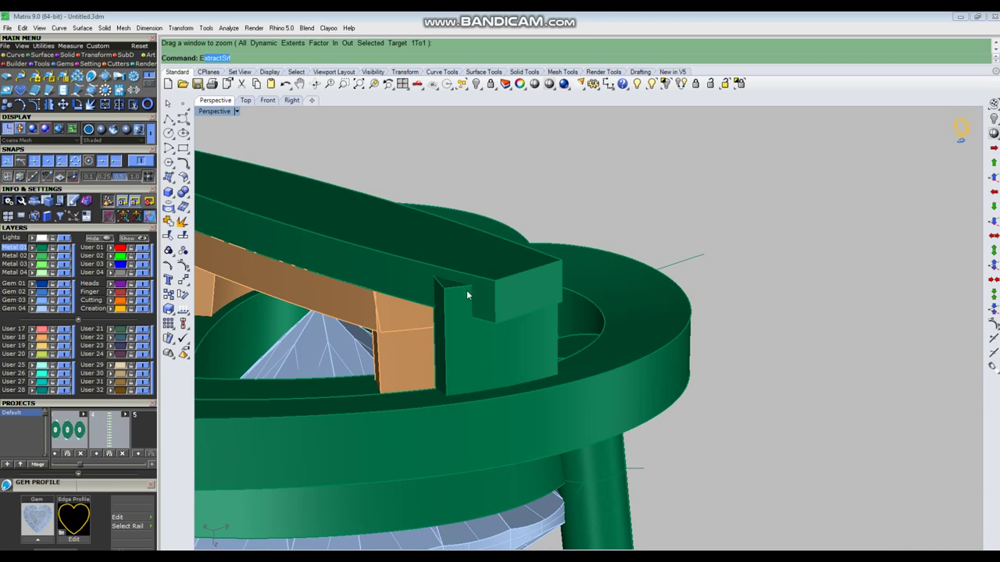
Duplicate the outer strip's long side edge and extrude the curve vertically into a cutting surface through the support block
key("Return")
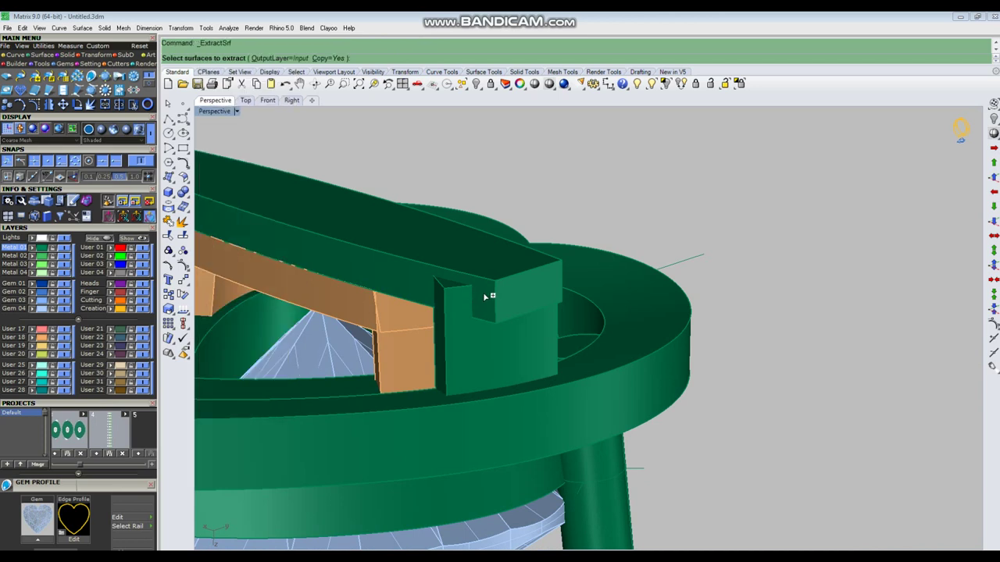
type("d")
key("Return")
left_click(481, 275)
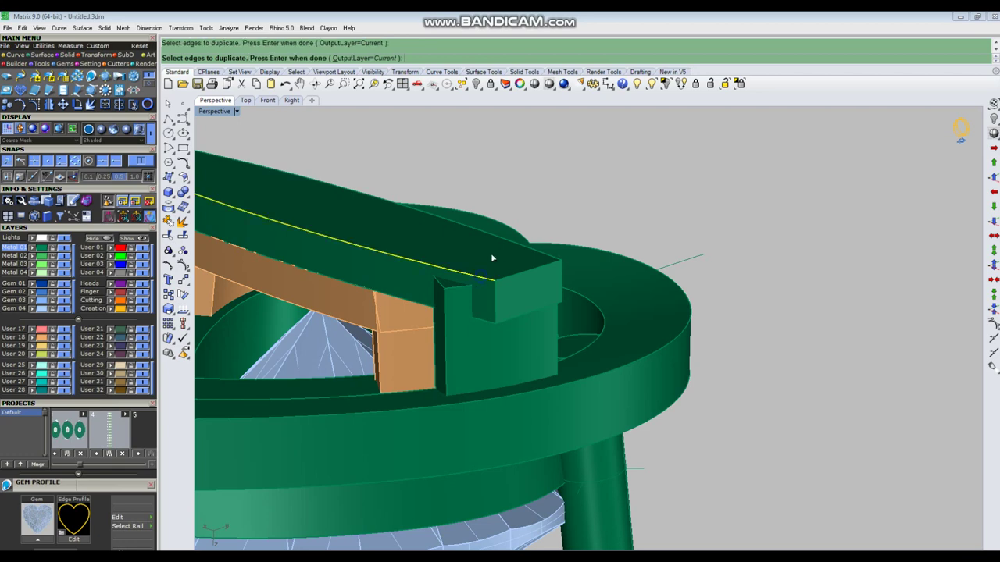
key("Return")
scroll(478, 261, "down", 4)
left_click_drag(385, 266, 429, 400, "ctrl")
key("Escape")
Boolean-split the support block with the cutting surface and remove the piece projecting beyond the strip's side, along with the cutter
scroll(474, 292, "up", 4)
left_click(482, 297)
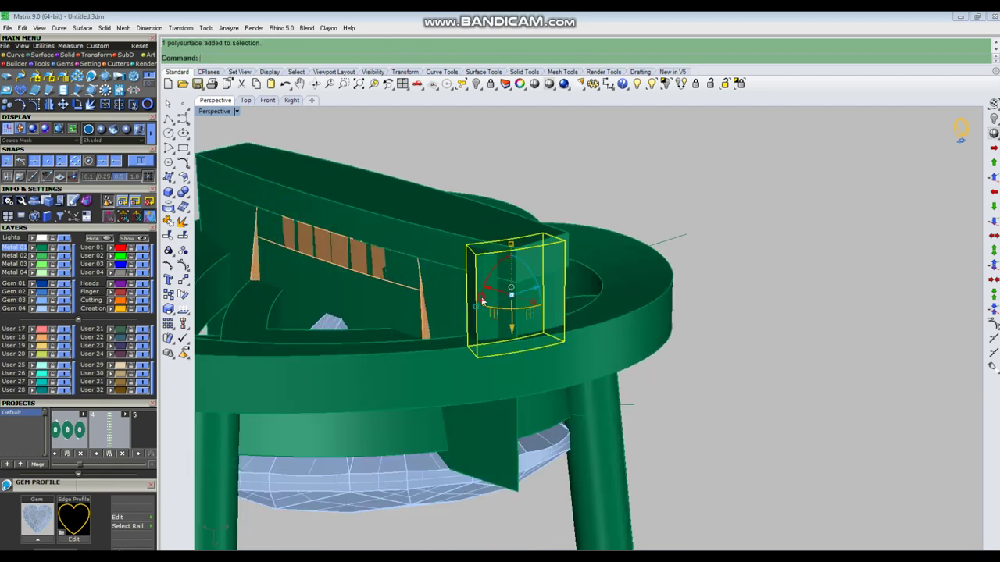
type("b")
key("Return")
left_click(491, 427)
key("Return")
left_click(488, 306)
right_click_drag(497, 429, 488, 304)
key("Escape")
Duplicate the support block's outer edge where it meets the outer strip and extrude it vertically into a cutting surface
scroll(484, 258, "up", 4)
type("d")
key("Return")
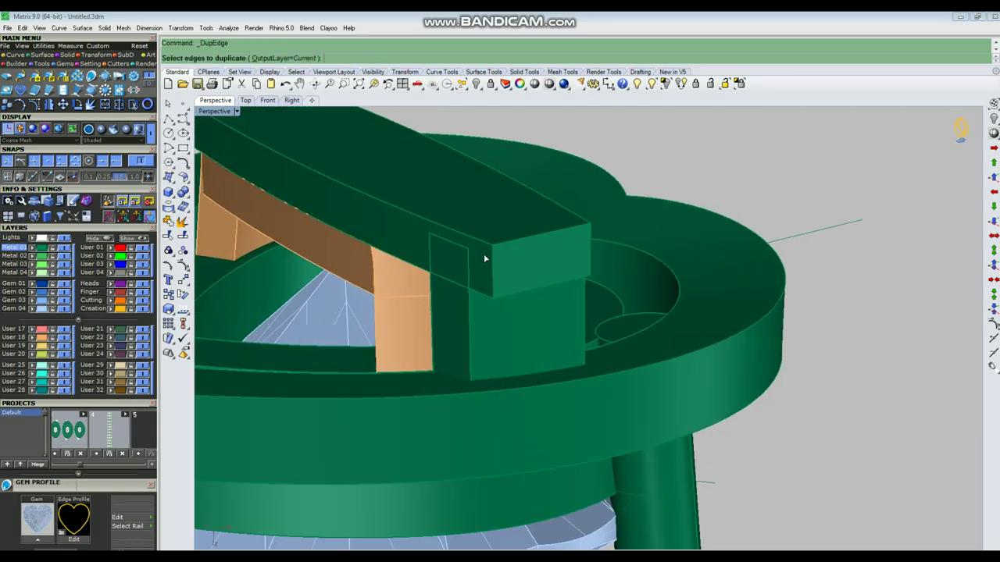
left_click(474, 252)
scroll(501, 275, "down", 3)
key("Return")
scroll(517, 229, "down", 2)
left_click_drag(516, 226, 522, 395, "ctrl")
key("Escape")
Extend the side edges of the cutting surface so it spans beyond the full width of the strip's end
scroll(530, 247, "up", 4)
left_click(484, 205)
key("Return")
left_click(462, 214)
key("Return")
key("Return")
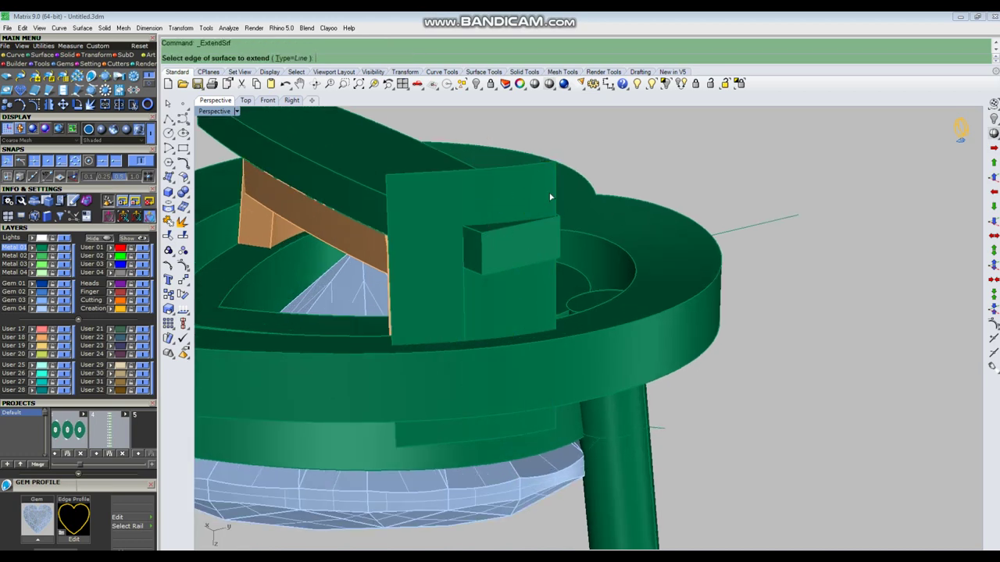
left_click(557, 197)
left_click(563, 180)
Mirror the cutting surface across the Y axis to the strip's opposite end
scroll(542, 210, "down", 2)
type("mi")
key("Return")
type("y")
key("Return")
key("Escape")
Boolean-split the outer strip with the two cutting surfaces at its ends
scroll(543, 209, "down", 4)
right_click_drag(578, 246, 539, 243)
left_click(439, 212)
type("bs")
key("Return")
left_click(573, 217)
left_click(308, 153)
key("Return")
Delete the two strip ends projecting beyond the cuts, along with both cutting surfaces
right_click_drag(310, 201, 272, 254)
left_click(266, 269)
right_click_drag(530, 271, 554, 255)
scroll(554, 244, "up", 2)
left_click(557, 245, "shift")
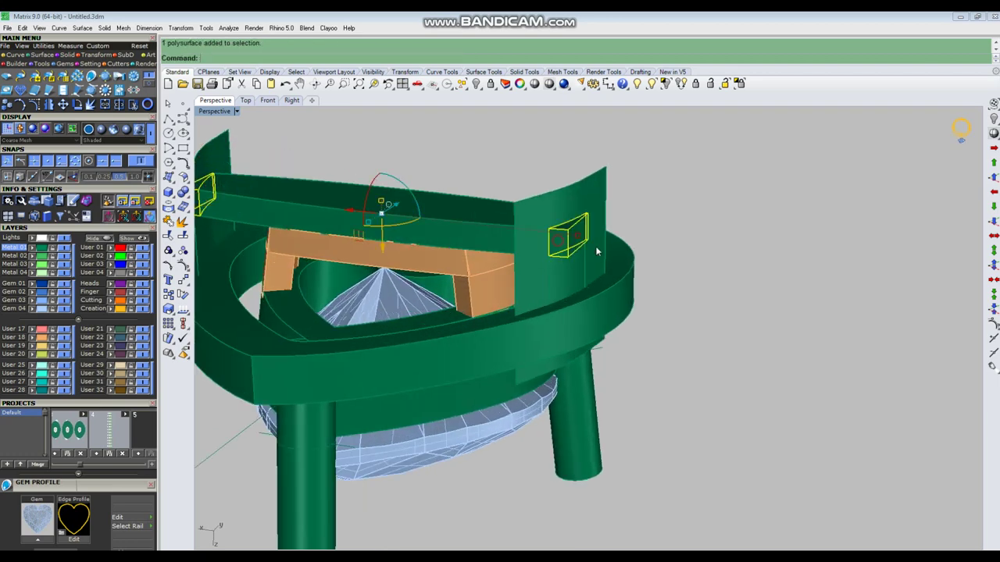
left_click(591, 205)
key("Delete")
scroll(331, 200, "down", 4)
left_click(308, 192)
key("Delete")
Mirror the trimmed support block across the Y axis to the other end of the outer strip
left_click(533, 262)
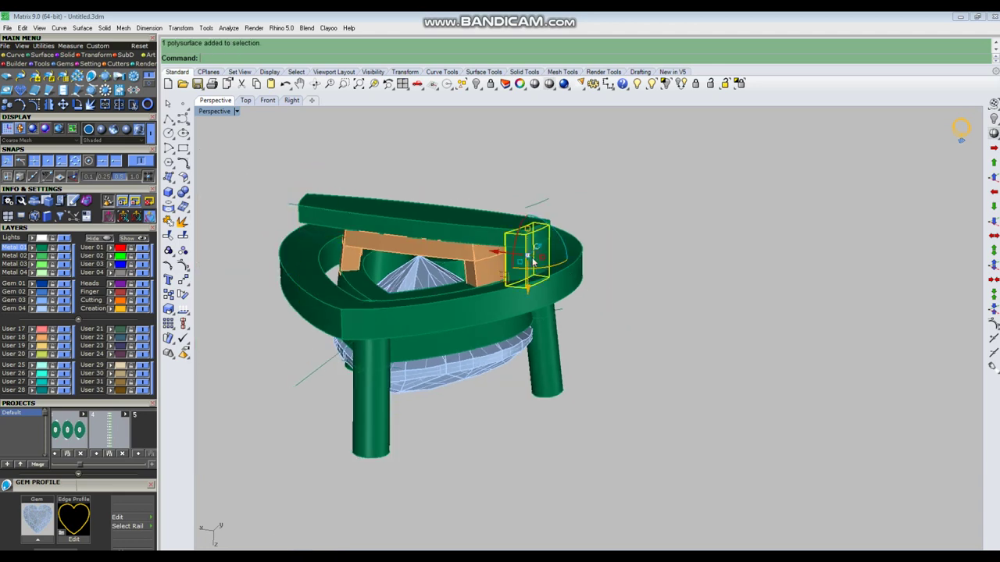
type("M")
key("Return")
type("y")
key("Return")
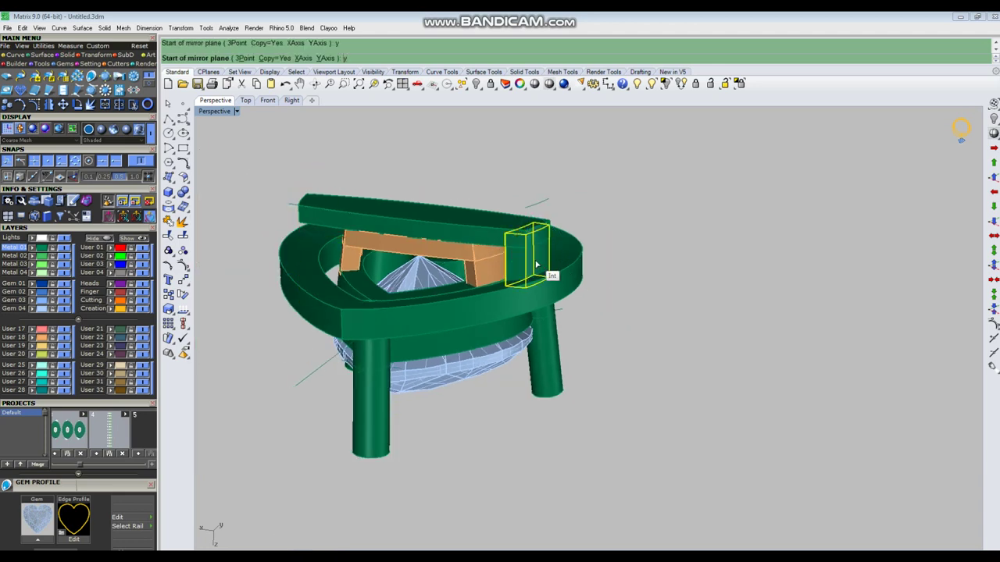
Group the outer strip with its two support blocks and assign the group to layer User 17
left_click(305, 236, "shift")
left_click(336, 206, "shift")
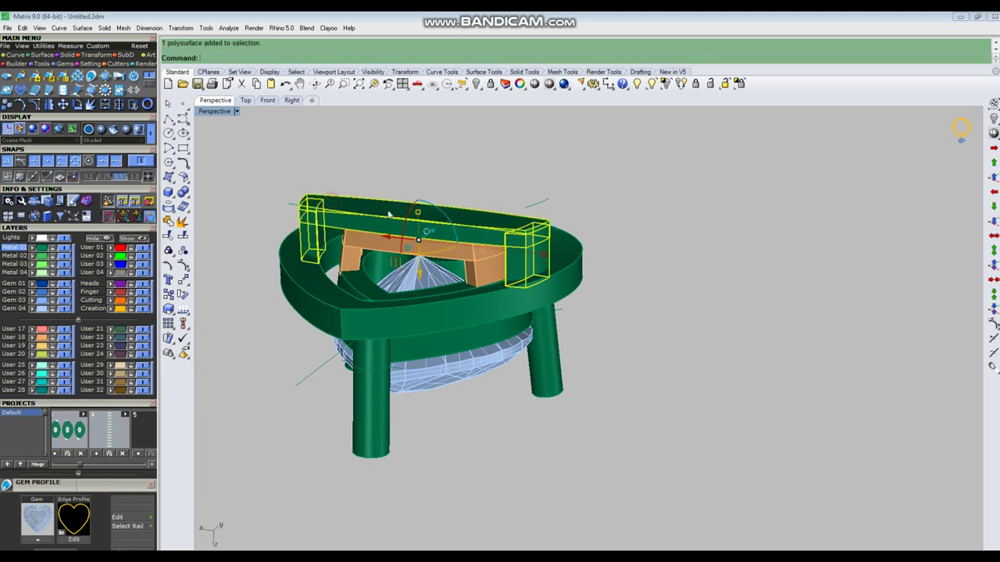
key("ctrl+g")
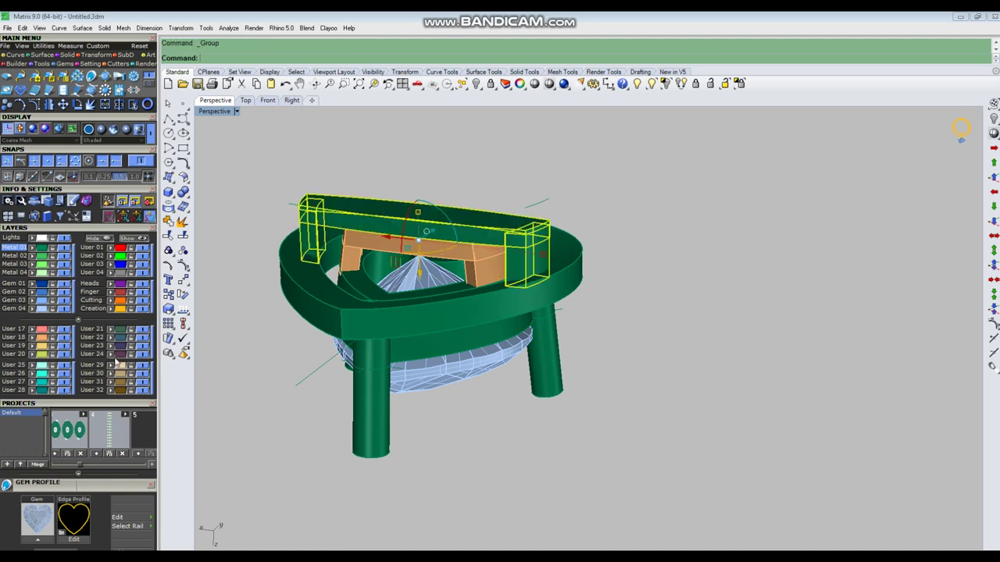
left_click(32, 330)
left_click(317, 172)
Examine the gem head, heart border and outer strip from the sides and from above
right_click_drag(507, 245, 452, 400)
scroll(451, 397, "up", 2)
right_click_drag(532, 383, 525, 412)
scroll(575, 382, "up", 4)
right_click_drag(575, 381, 425, 397)
scroll(426, 397, "down", 4)
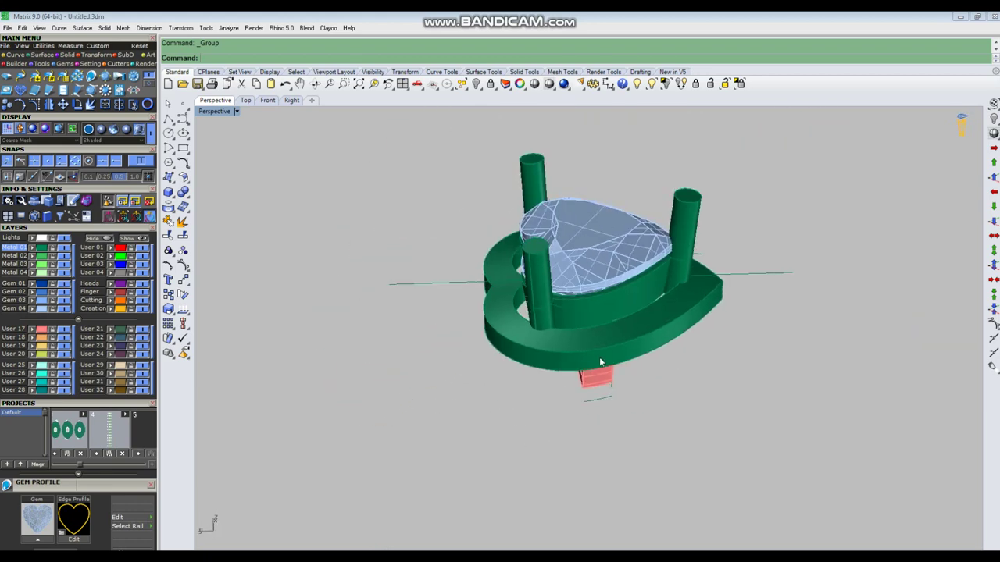
scroll(613, 328, "up", 4)
right_click_drag(610, 364, 446, 353)
scroll(446, 353, "down", 4)
scroll(634, 286, "up", 2)
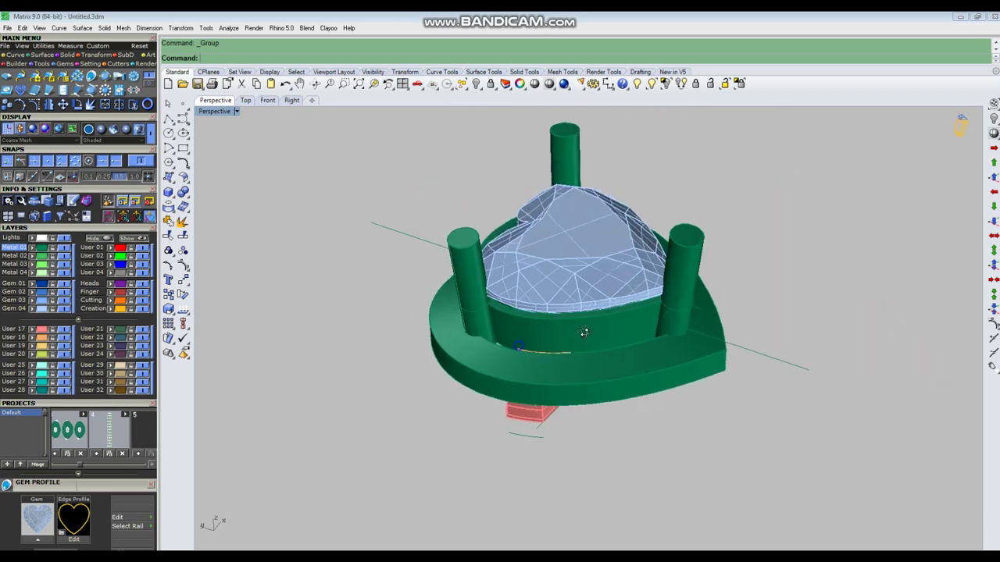
Move the gem head group, with its prongs and inner strip, up by 2
right_click_drag(583, 331, 633, 310)
left_click(517, 334)
right_click_drag(511, 370, 493, 346)
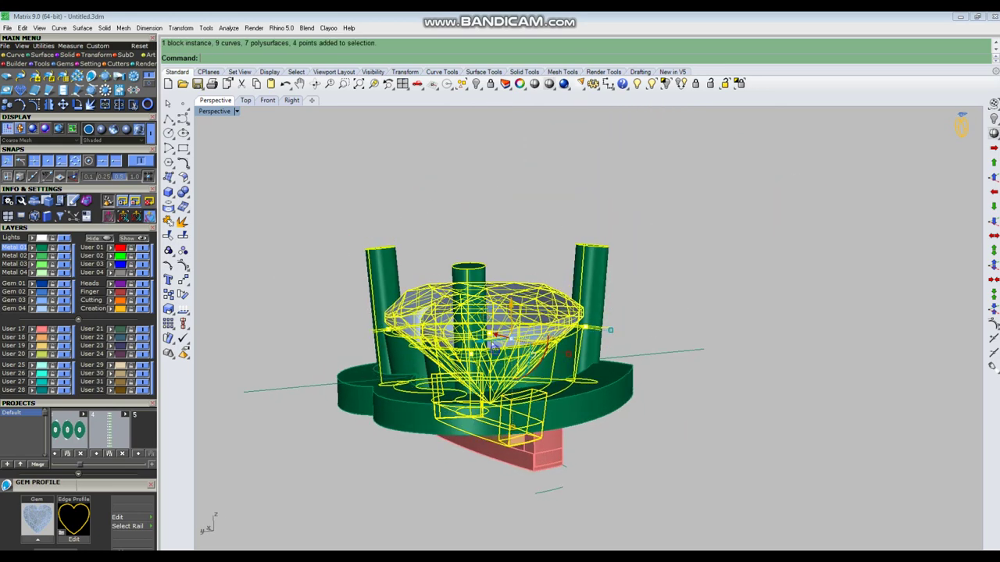
left_click(511, 305)
type("2")
key("Return")
key("Escape")
Draw a vertical line in the front view from the origin (0) down past the outer strip
right_click_drag(513, 344, 532, 133)
left_click(479, 299)
key("Escape")
right_click_drag(471, 343, 480, 239)
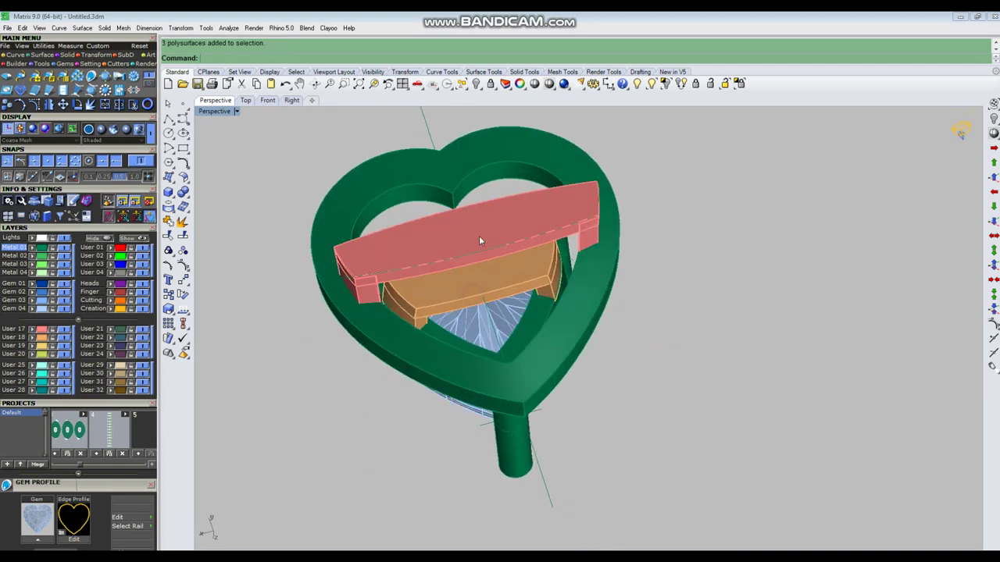
key("ctrl+F2")
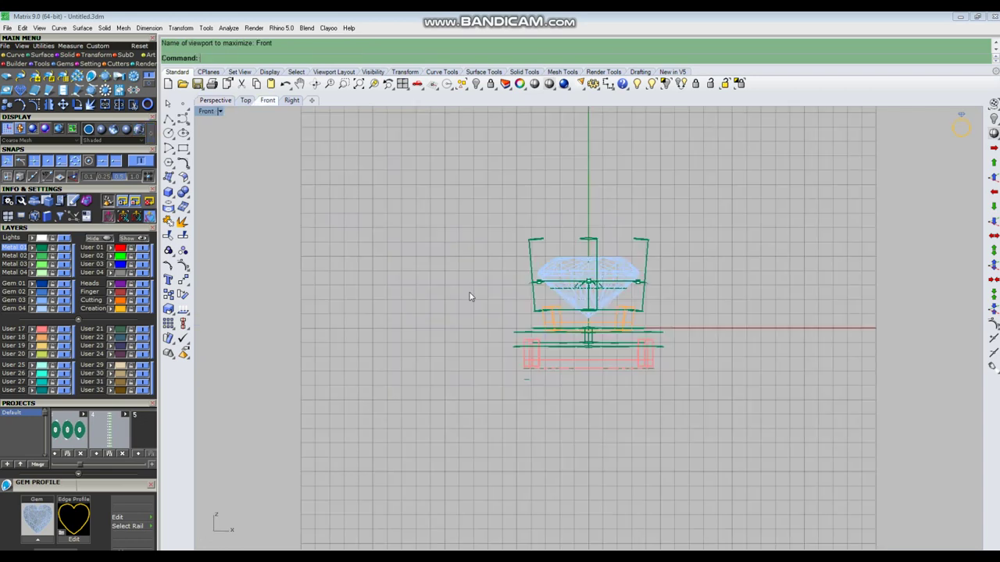
type("l")
key("Return")
type("0")
key("Return")
left_click(558, 488, "shift")
left_click_drag(608, 447, 564, 457)
Create a flat-capped pipe of 0.5 radius along the vertical line and return to the perspective view
type("pipe")
key("Return")
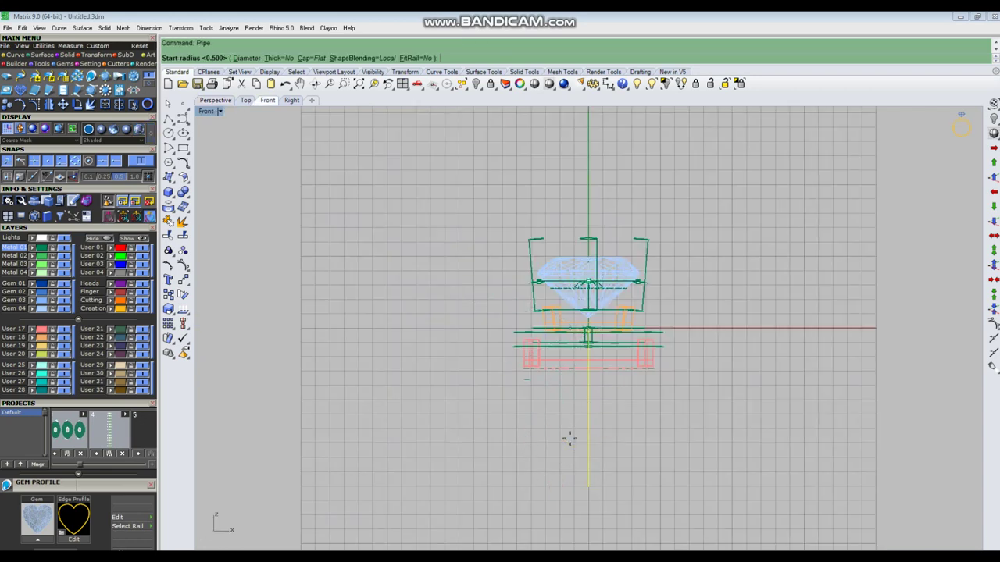
type("5")
key("Return")
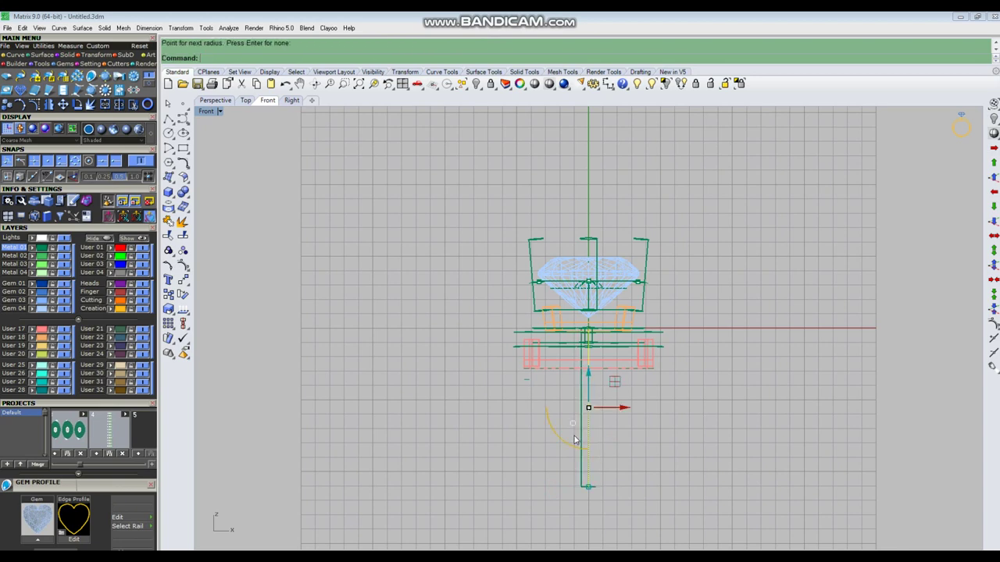
key("ctrl+F4")
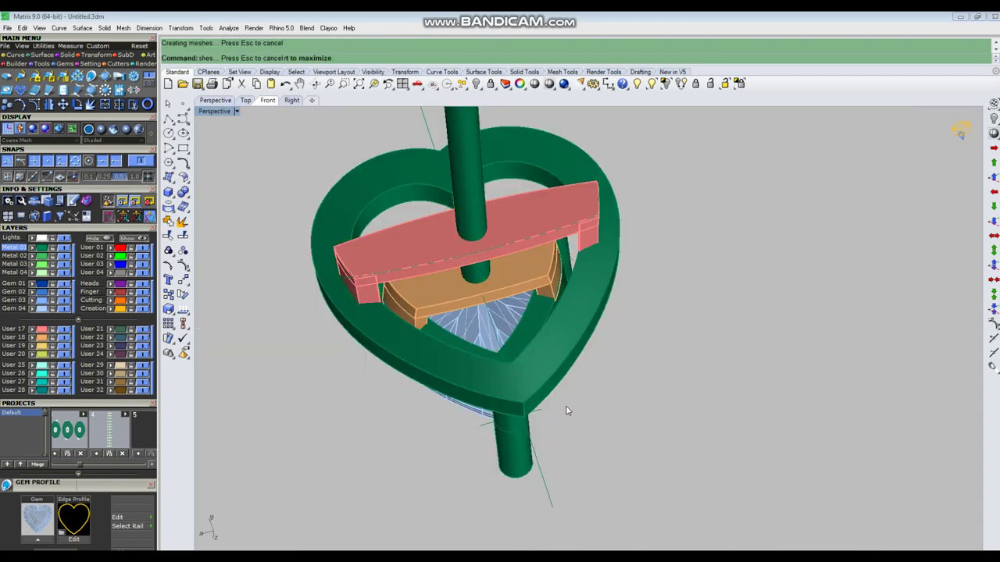
Boolean-subtract the vertical pipe from the outer strip to cut a central hole
scroll(570, 397, "down", 4)
right_click_drag(576, 376, 625, 344)
scroll(484, 315, "up", 6)
left_click(487, 327)
type("BooleanDifference")
key("Return")
left_click(542, 225)
key("Return")
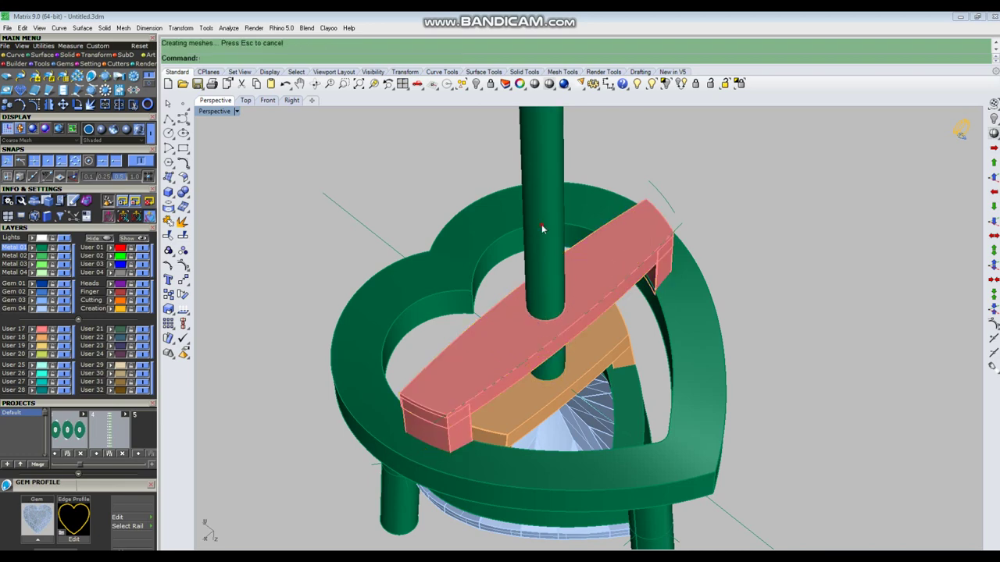
left_click(542, 226)
key("Delete")
right_click_drag(512, 270, 537, 160)
left_click(506, 145)
key("Delete")
right_click_drag(495, 197, 515, 310)
scroll(516, 302, "down", 4)
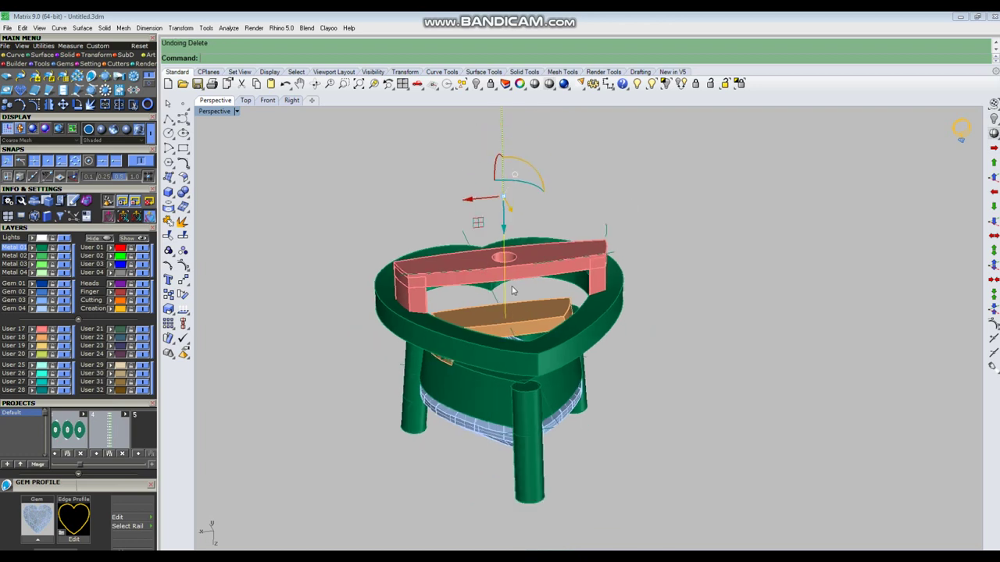
key("ctrl+z")
key("Escape")
Shorten the vertical pipe and shift it up so that it starts at the head's inner strip
left_click(500, 236)
scroll(515, 289, "down", 2)
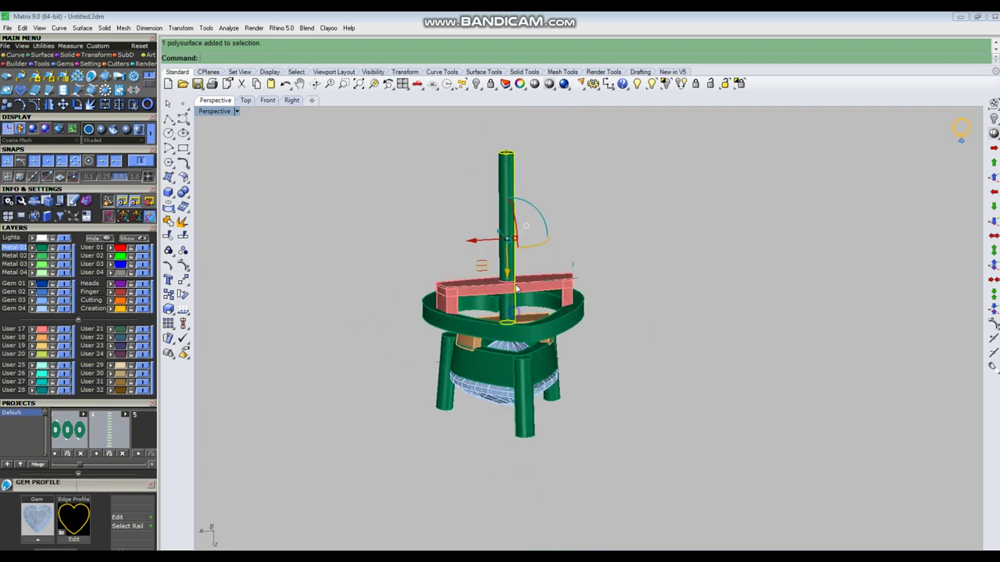
left_click_drag(509, 158, 509, 207)
scroll(514, 272, "up", 2)
left_click_drag(508, 256, 506, 333)
Group the pipe with the gem head and its inner strip
right_click_drag(566, 240, 546, 289)
left_click(546, 357, "shift")
key("ctrl+g")
key("Escape")
Raise the head group with its pipe well clear of the heart border and inspect the separated parts
left_click(596, 264)
left_click_drag(537, 281, 538, 153)
left_click(631, 227)
right_click_drag(644, 283, 457, 370)
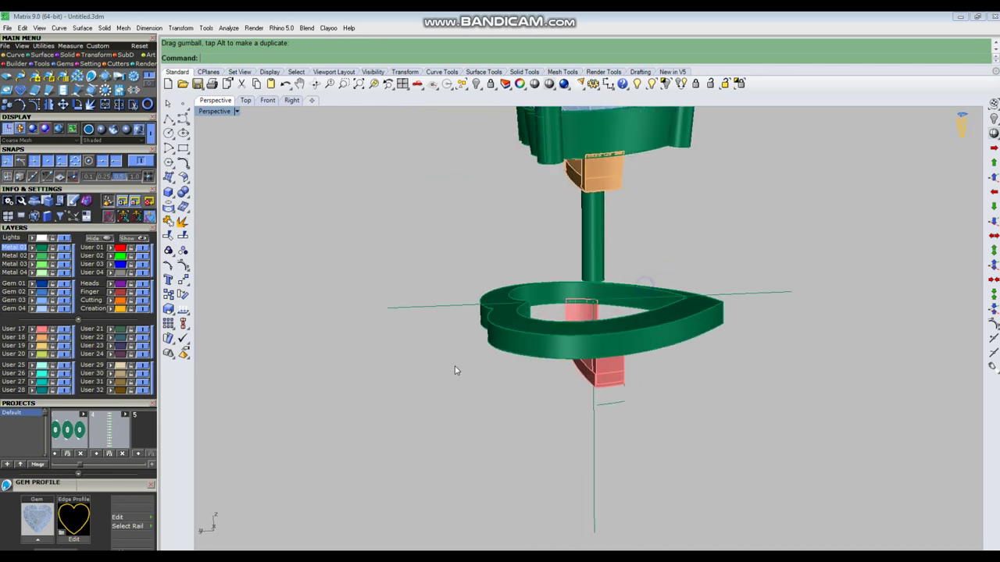
right_click_drag(601, 351, 449, 341)
left_click(656, 267)
right_click_drag(639, 388, 605, 261)
Try lowering the head group back through the heart border, and undo the last head moves
left_click(635, 419)
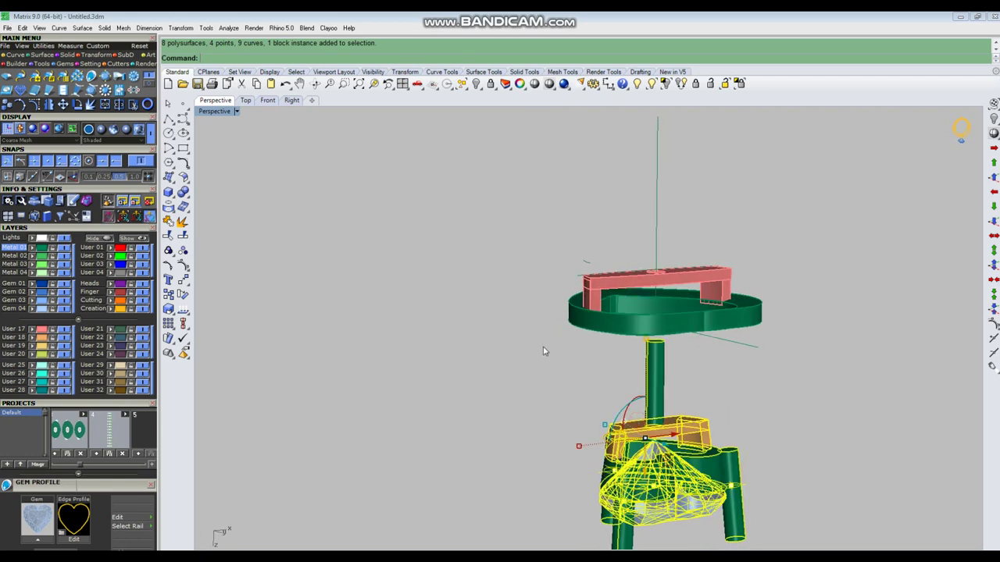
scroll(544, 351, "down", 3)
left_click_drag(596, 433, 604, 366)
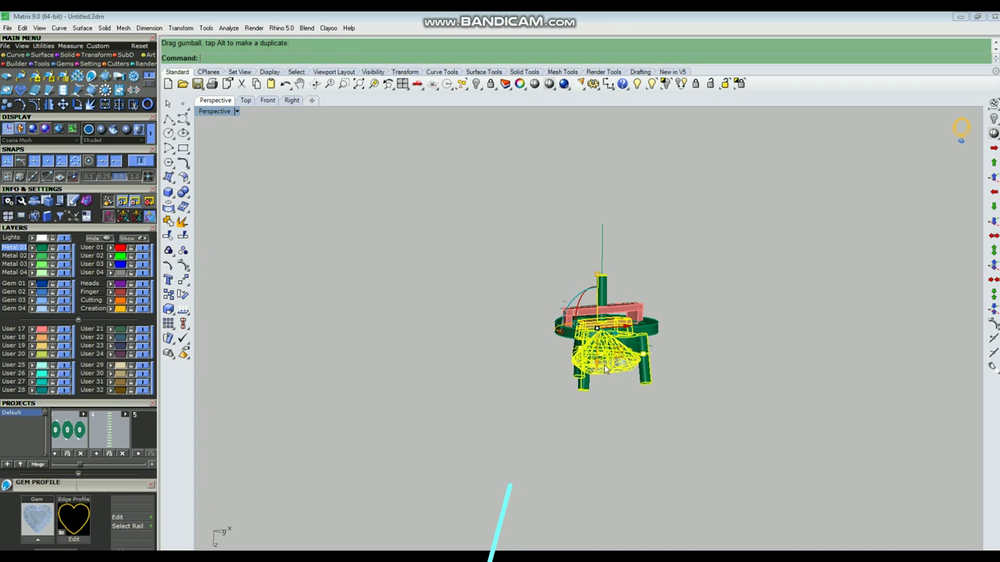
key("ctrl+z")
key("ctrl+z")
Lower the head group so its inner strip rests on the outer strip and the pipe passes through the hole
left_click(691, 331)
right_click_drag(684, 239, 599, 255)
scroll(599, 255, "up", 2)
left_click(601, 314)
left_click(556, 302)
key("Return")
key("Escape")
Delete the leftover arc curve lying beneath the end of the outer strip
scroll(554, 366, "up", 4)
right_click_drag(613, 382, 556, 412)
scroll(555, 411, "up", 8)
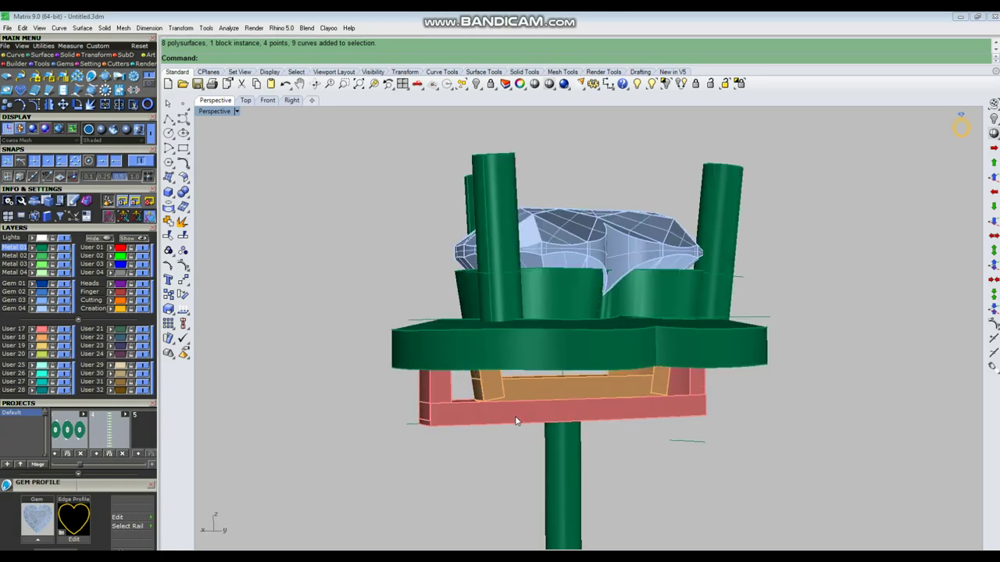
right_click_drag(442, 388, 538, 344)
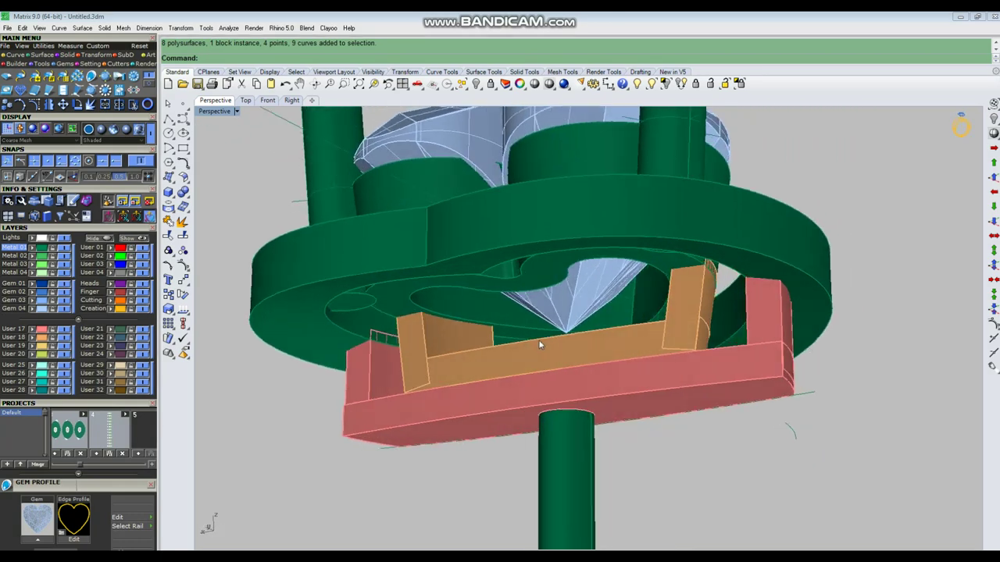
scroll(541, 345, "down", 5)
right_click_drag(591, 367, 690, 396)
scroll(634, 342, "down", 4)
scroll(691, 396, "up", 6)
left_click(686, 397)
key("Delete")
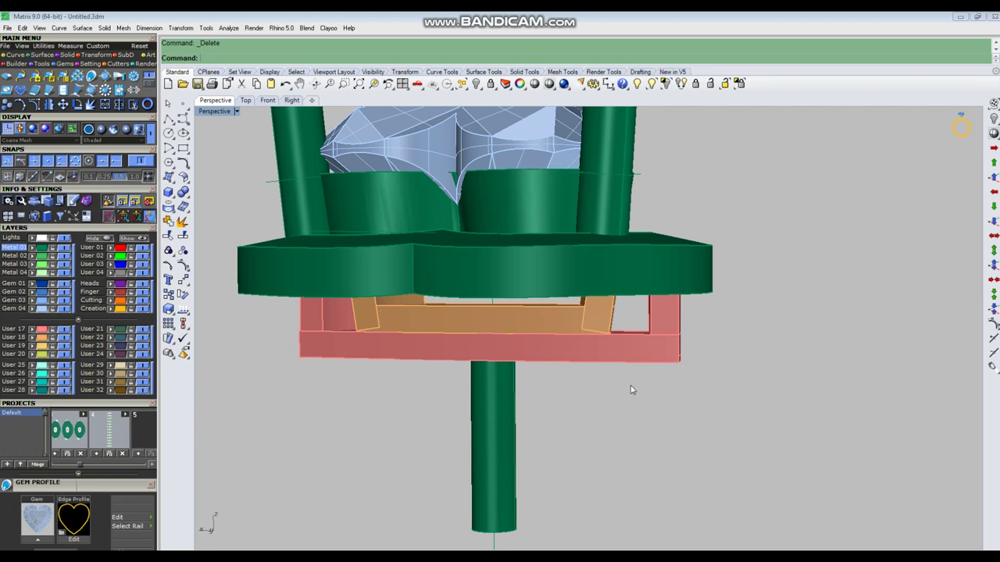
Examine from the side and from below how the inner strip, outer strip and central pipe fit together
scroll(617, 392, "down", 3)
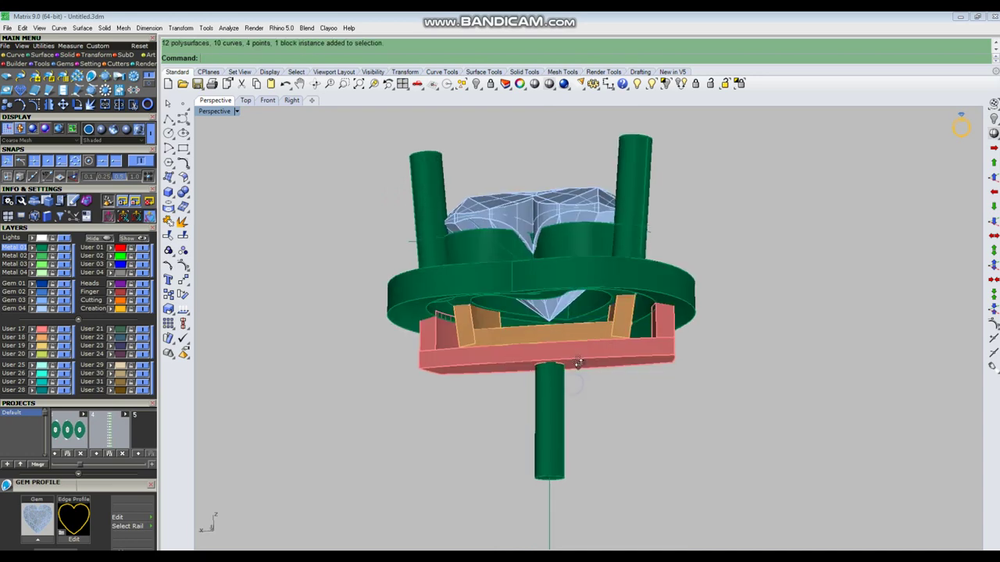
scroll(577, 362, "down", 5)
right_click_drag(653, 344, 583, 363)
scroll(568, 364, "up", 6)
scroll(578, 358, "up", 6)
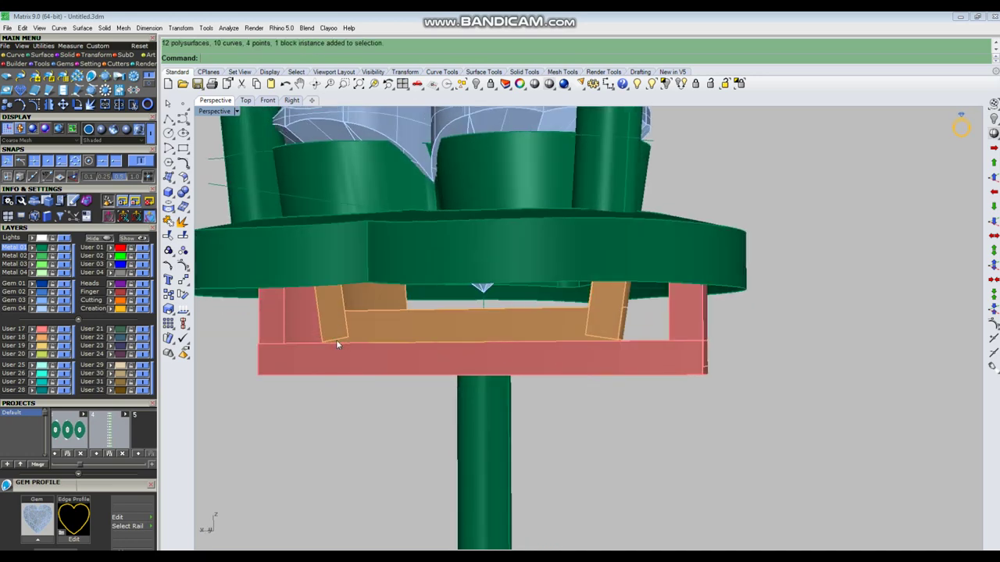
scroll(407, 356, "up", 2)
scroll(563, 328, "down", 4)
mouse_move(562, 328)
right_mouse_down()
mouse_move(542, 331)
mouse_move(552, 324)
right_mouse_up()
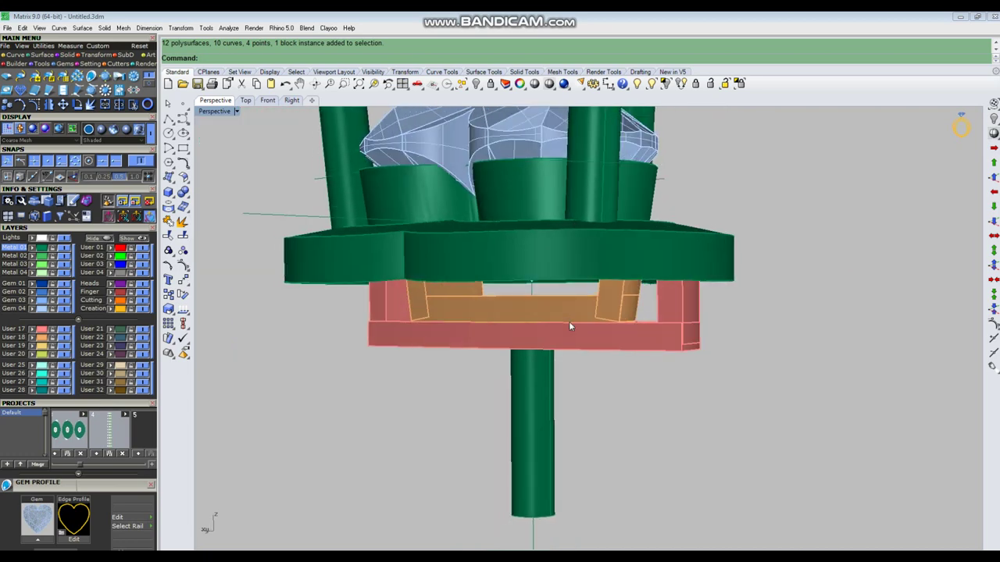
scroll(600, 289, "down", 6)
scroll(622, 312, "up", 4)
right_click_drag(614, 312, 587, 306)
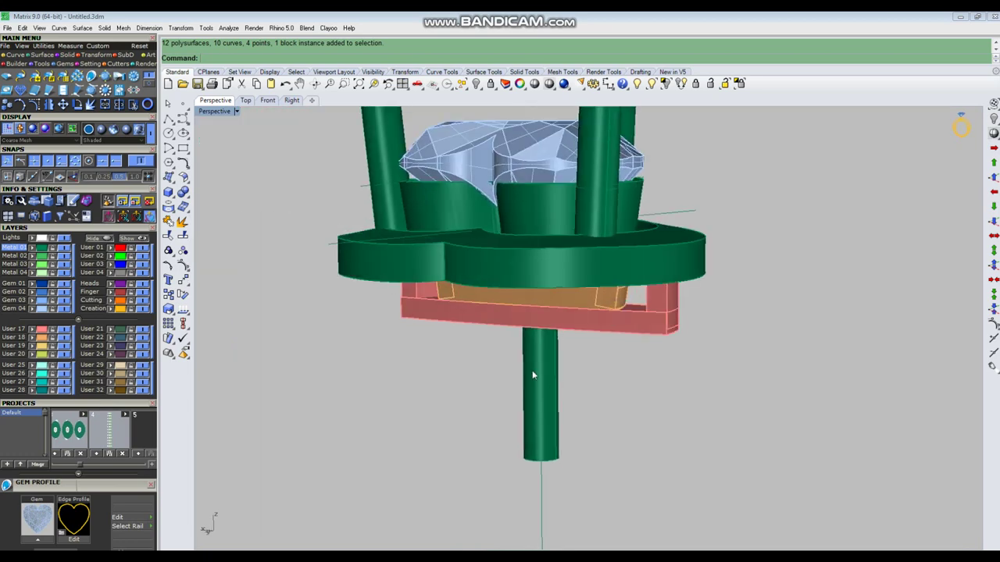
right_click_drag(533, 375, 559, 318)
scroll(544, 342, "up", 2)
scroll(535, 359, "down", 4)
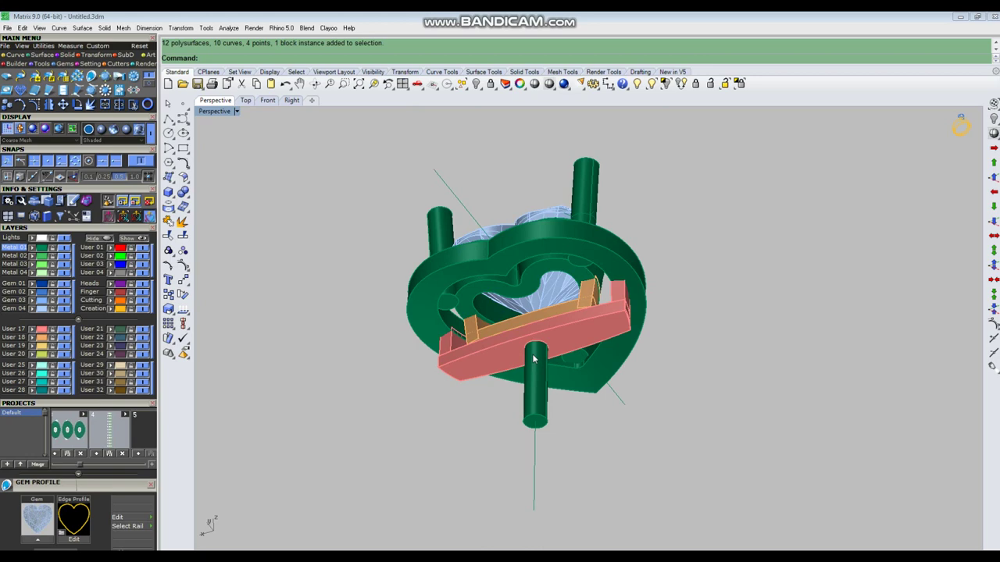
Examine from above and from several sides where the three prongs and the head meet the heart border's inner wall
right_click_drag(631, 302, 617, 410)
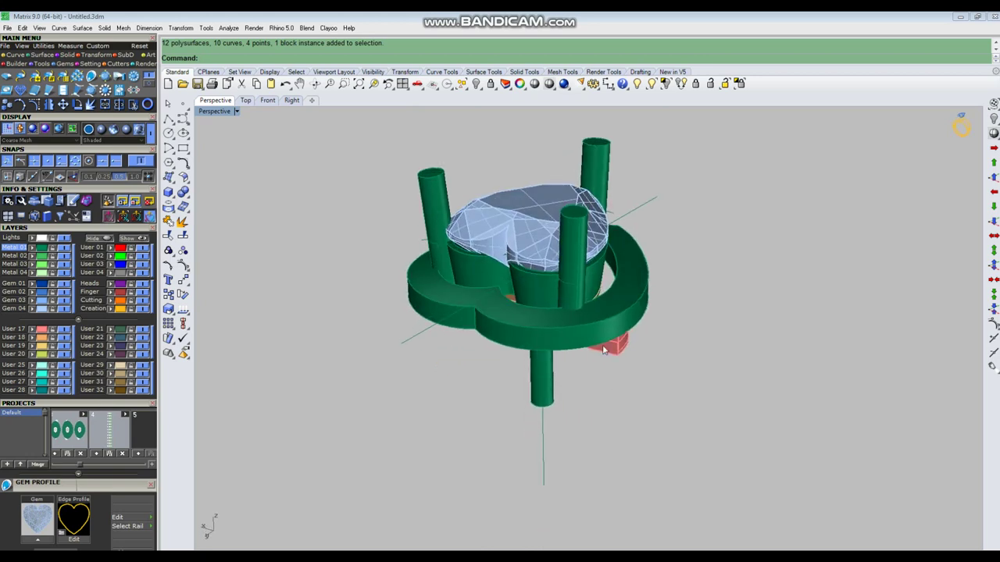
scroll(547, 320, "up", 4)
right_click_drag(547, 319, 675, 303)
scroll(579, 333, "up", 6)
scroll(602, 342, "down", 5)
scroll(636, 314, "up", 4)
scroll(648, 314, "down", 5)
scroll(680, 307, "up", 5)
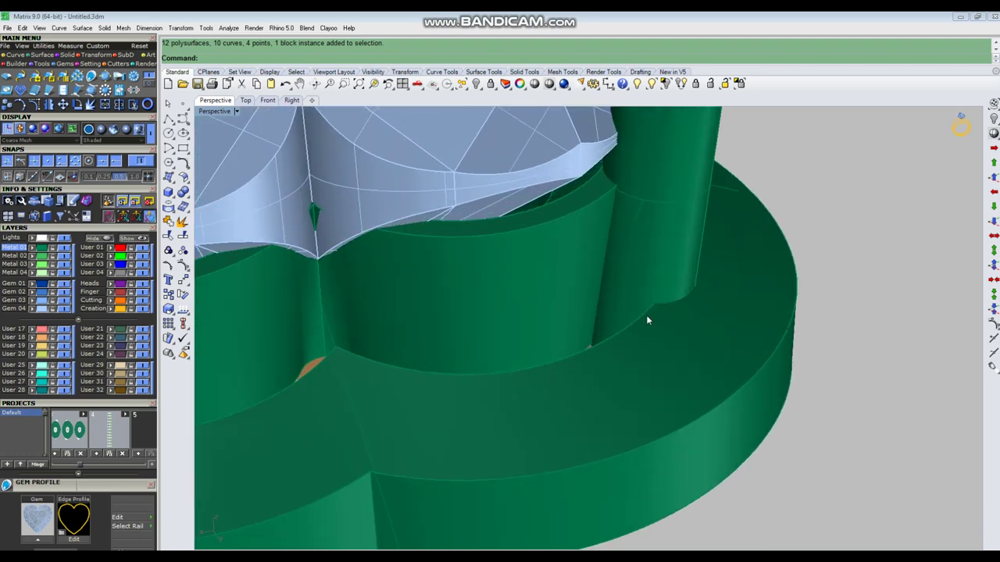
scroll(646, 315, "down", 5)
right_click_drag(630, 291, 710, 311)
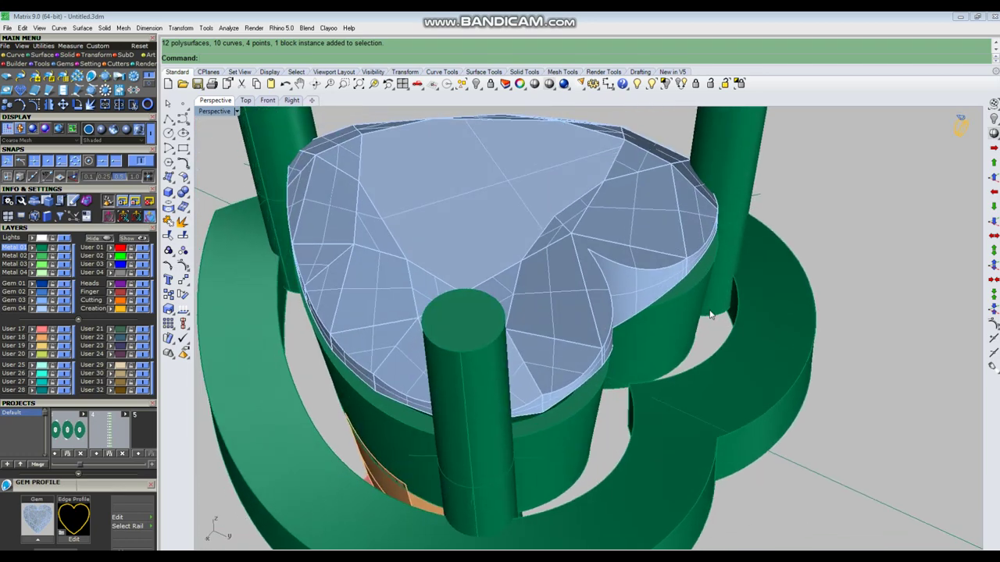
scroll(710, 314, "down", 3)
scroll(538, 333, "up", 4)
right_click_drag(566, 323, 533, 312)
Try extracting a copy of the inner wall face along one half of the heart border
type("es")
key("Return")
scroll(478, 291, "up", 5)
left_click(474, 279)
scroll(460, 271, "down", 6)
right_click_drag(728, 323, 787, 298)
scroll(786, 266, "up", 2)
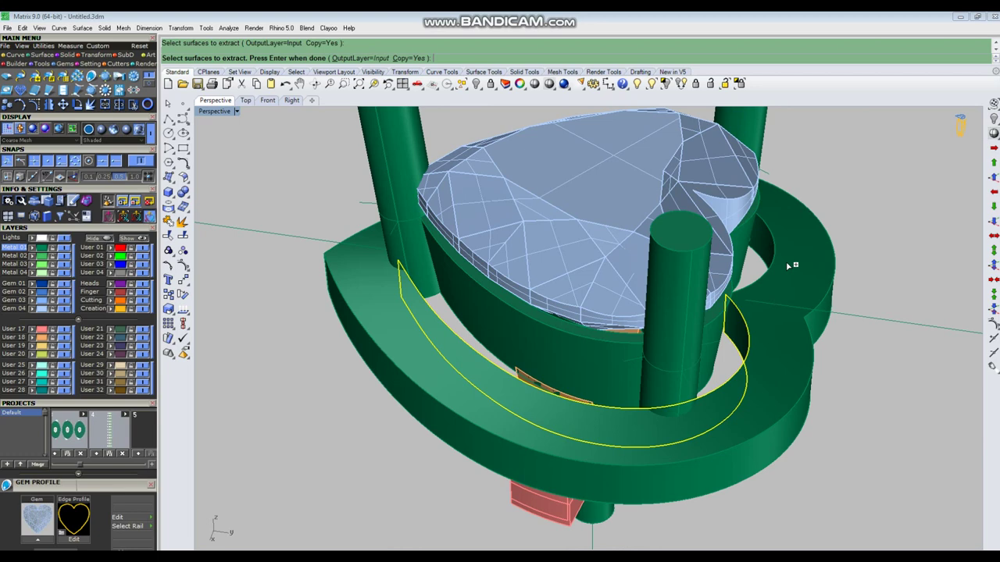
scroll(786, 267, "up", 2)
scroll(514, 272, "down", 5)
right_click_drag(504, 328, 468, 312)
key("Return")
Try mirroring the extracted inner wall face about the Y axis onto the other half of the heart
right_click_drag(538, 336, 438, 339)
right_click_drag(502, 336, 502, 352)
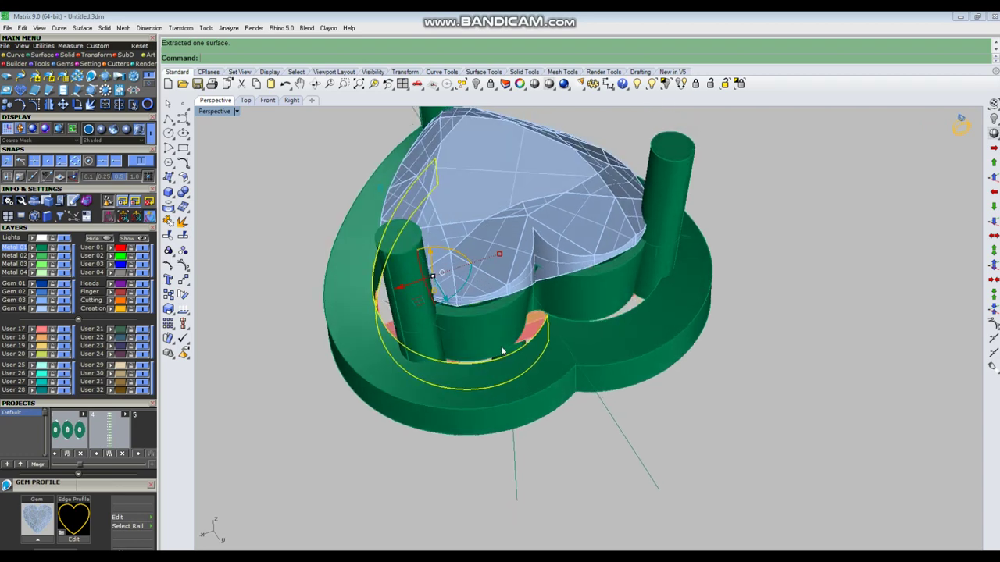
key("Return")
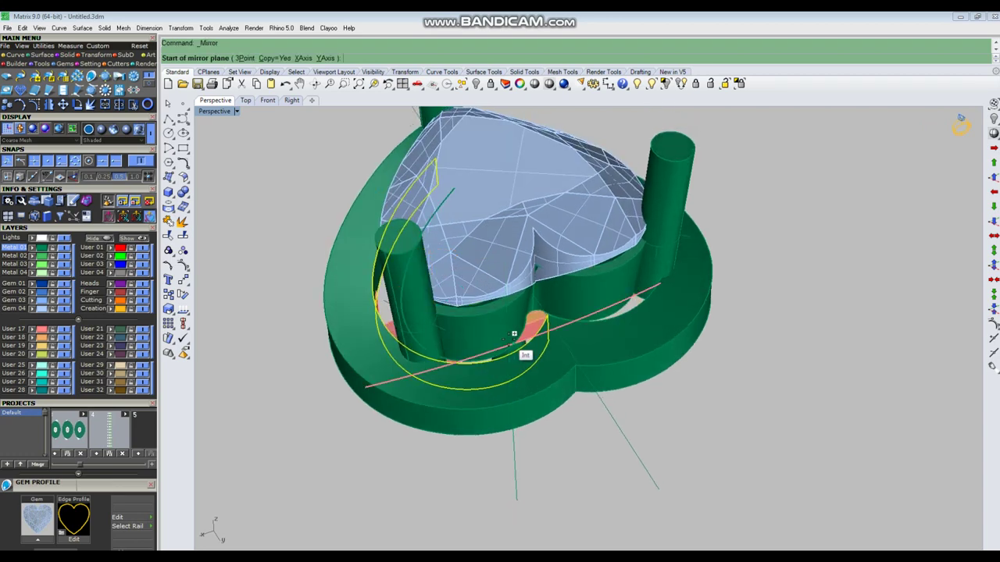
type("y")
key("Return")
scroll(614, 317, "up", 2)
left_click(614, 317, "shift")
key("Return")
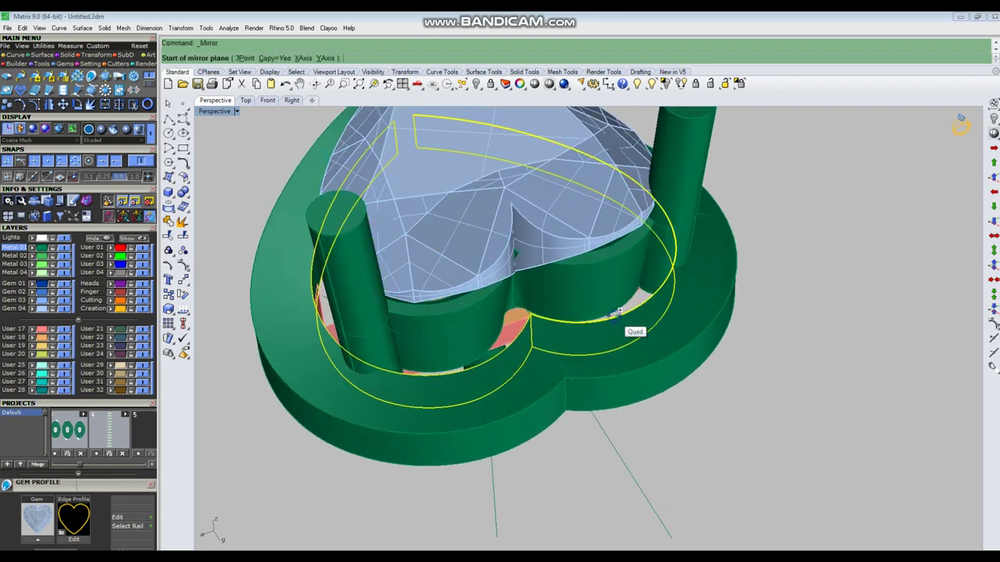
key("Escape")
Delete the extracted inner wall face and its mirrored copy
scroll(537, 321, "down", 4)
right_click_drag(538, 321, 700, 321)
scroll(491, 335, "up", 5)
right_click_drag(493, 335, 587, 330)
scroll(419, 268, "down", 5)
right_click_drag(426, 270, 591, 292)
scroll(631, 349, "up", 6)
key("Delete")
Hide the head group with the gem, prongs and central pipe so the heart border stands clear
scroll(595, 334, "down", 5)
left_click(591, 291)
scroll(592, 293, "down", 4)
type("h")
key("Return")
right_click_drag(627, 332, 475, 328)
Extract copies of the heart border's two inner wall faces and the rounded corner face at the tip, and join them
scroll(525, 210, "up", 6)
right_click_drag(584, 243, 536, 232)
scroll(591, 195, "up", 5)
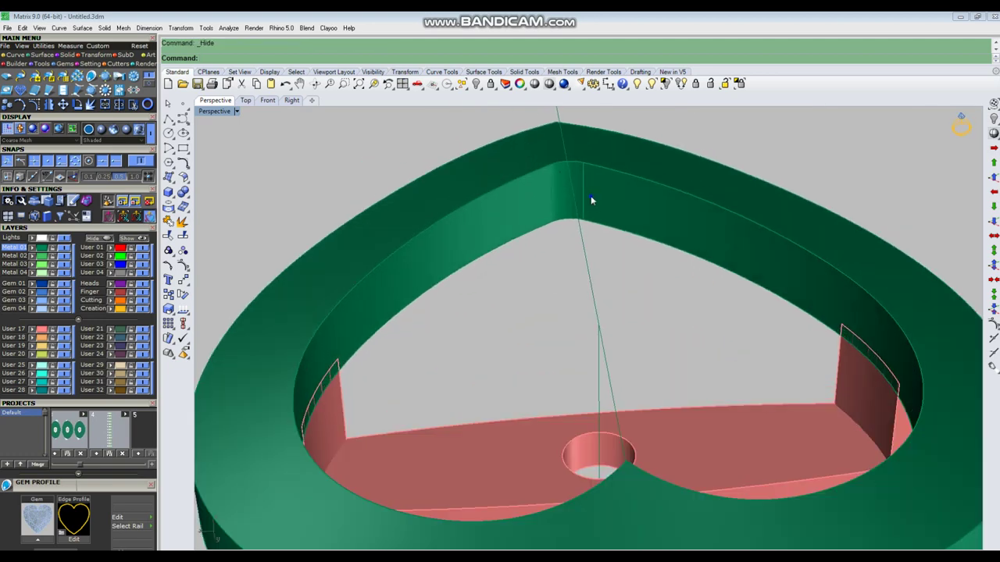
right_click_drag(592, 191, 575, 182)
type("ExtractSrf")
key("Return")
left_click(600, 194)
scroll(578, 167, "up", 4)
left_click(574, 175)
left_click(502, 218)
right_click(502, 214)
scroll(502, 213, "down", 10)
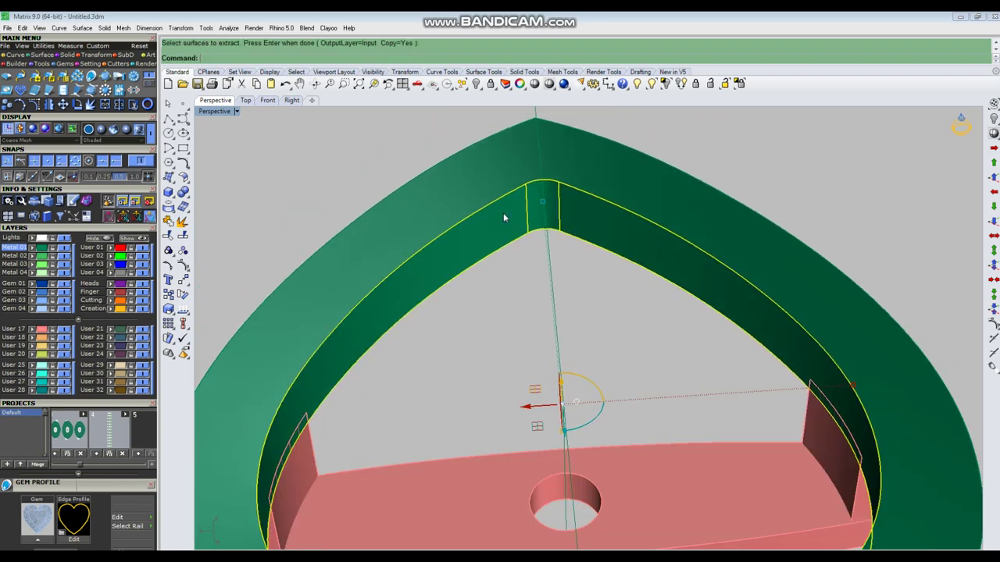
right_click_drag(615, 247, 606, 202)
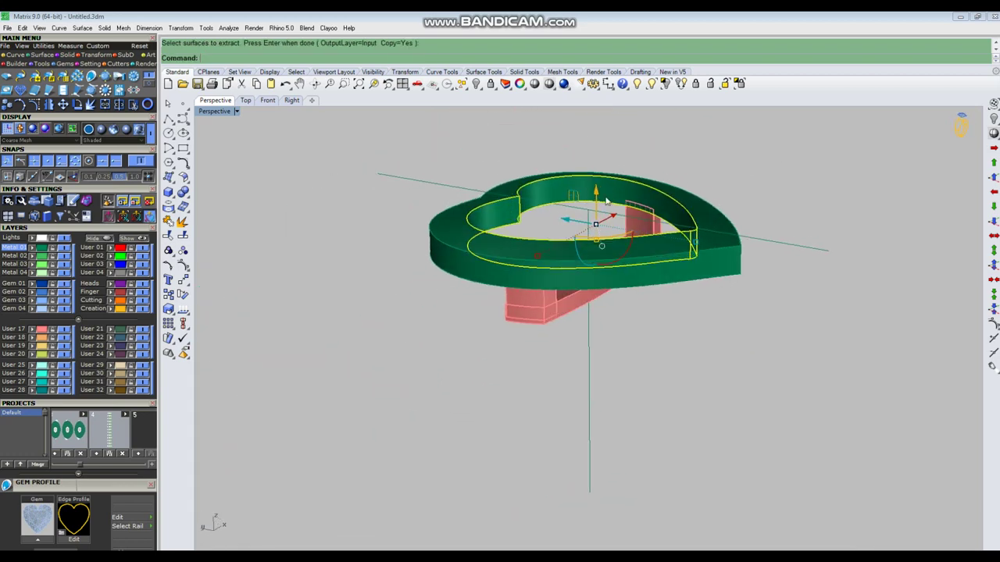
right_click_drag(604, 269, 579, 279)
key("Return")
Bring only the hidden head group back into view
left_click(651, 87)
left_click(578, 233)
right_click(677, 267)
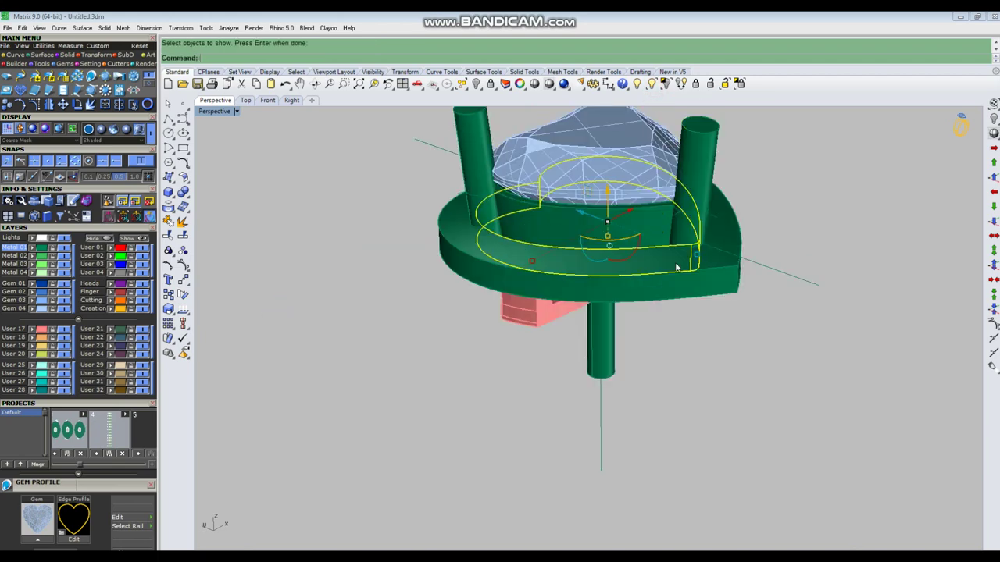
Offset the copied inner wall surface 0.6 outward into the border as a solid, with all directions flipped and the input deleted
right_click_drag(677, 267, 694, 319)
scroll(688, 307, "up", 4)
right_click_drag(660, 273, 716, 268)
type("os")
key("Return")
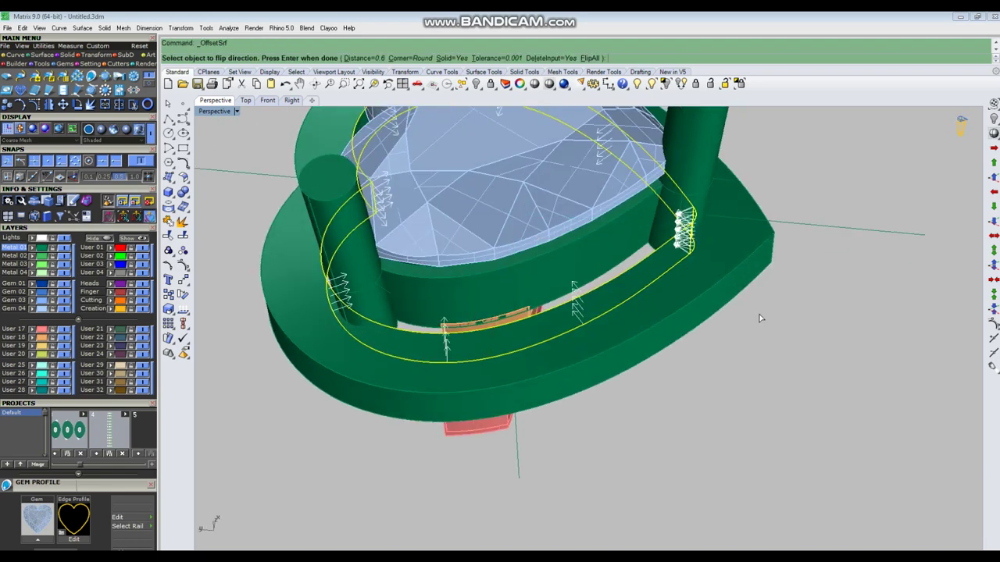
type("f")
key("Return")
key("Return")
left_click(763, 337)
right_click_drag(692, 346, 707, 321)
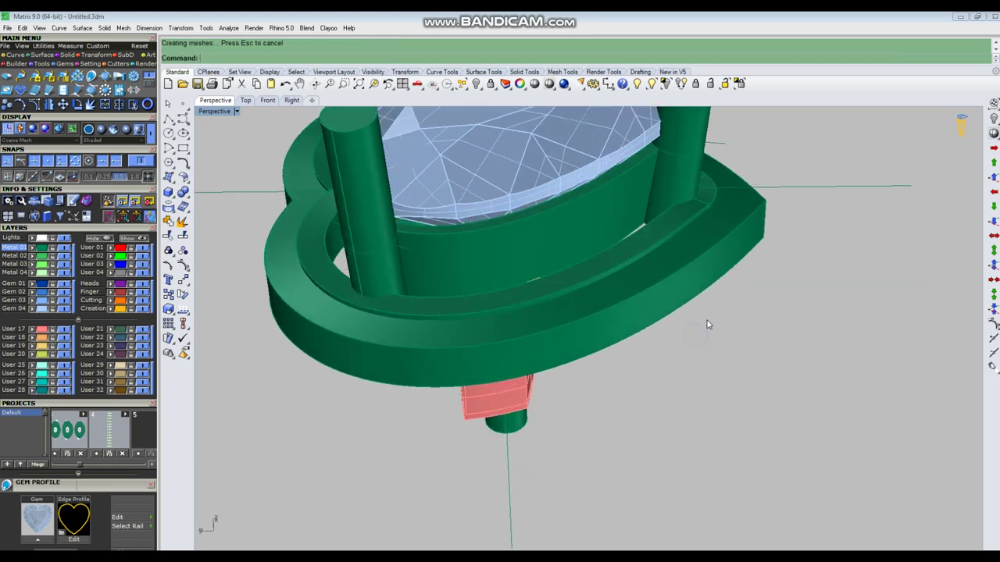
scroll(709, 324, "down", 4)
scroll(491, 308, "up", 4)
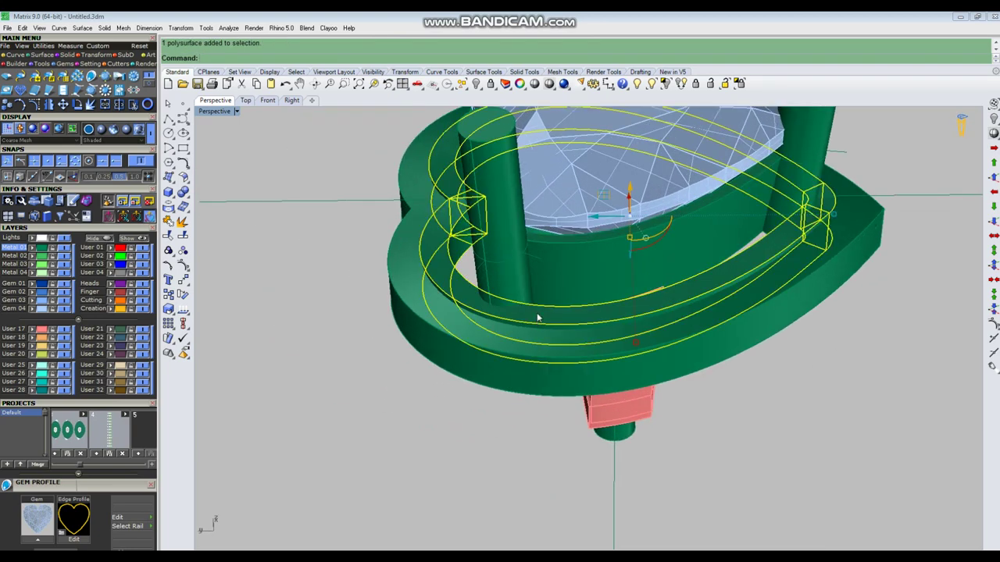
key("Escape")
Subtract the offset wall solid from the head group so the prongs are cut where they overlap the heart border
right_click_drag(568, 314, 587, 227)
left_click(588, 227)
scroll(538, 302, "down", 4)
right_click_drag(667, 330, 603, 346)
right_click_drag(584, 248, 535, 287)
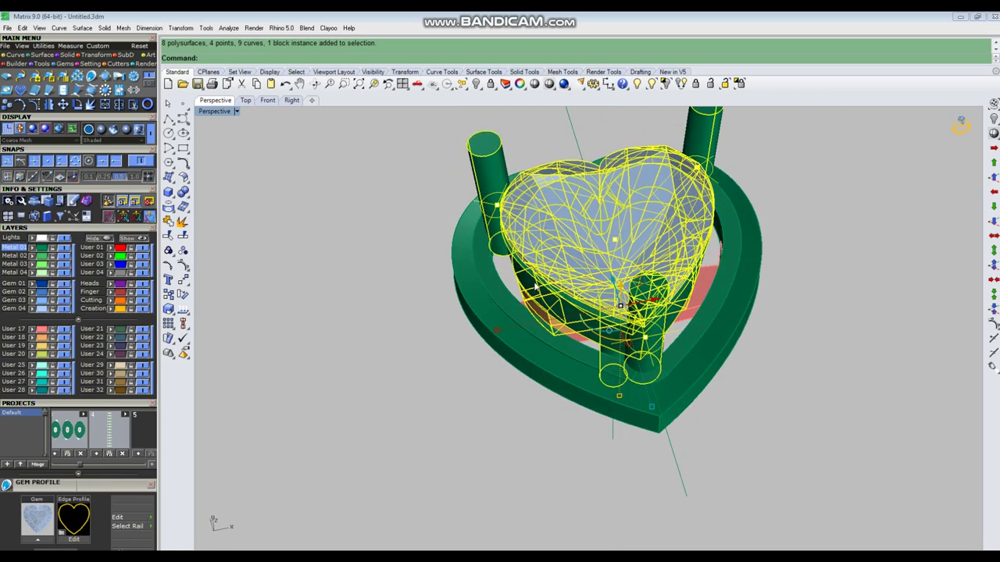
type("bd")
key("Return")
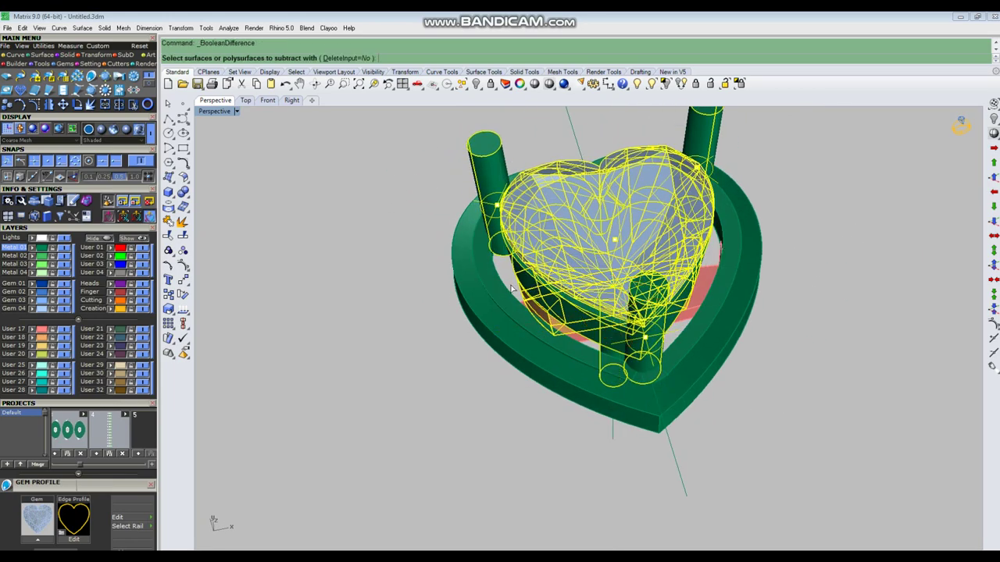
scroll(503, 284, "up", 4)
left_click(492, 291)
right_click(387, 292)
right_click_drag(426, 324, 442, 265)
right_click(442, 265)
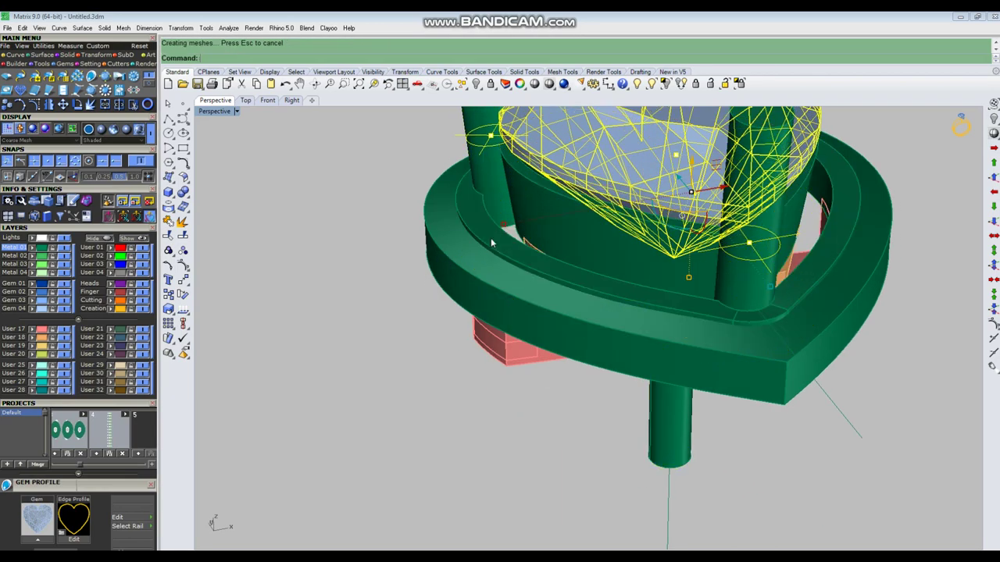
Delete the offset wall solid that served as the cutter
left_click(492, 242)
key("Delete")
right_click_drag(582, 305, 606, 311)
scroll(574, 320, "down", 4)
right_click_drag(637, 341, 597, 301)
scroll(609, 239, "up", 4)
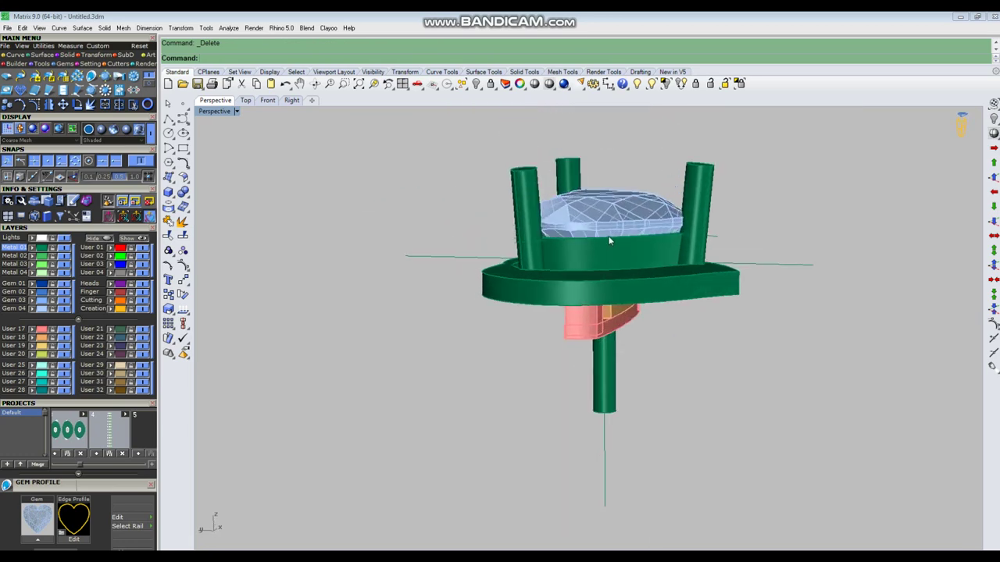
Raise the head group above the heart border to inspect the cuts in the prongs, and undo the move
left_click(607, 239)
left_click_drag(626, 267, 626, 234)
left_click(797, 223)
scroll(723, 279, "up", 4)
right_click_drag(723, 281, 725, 233)
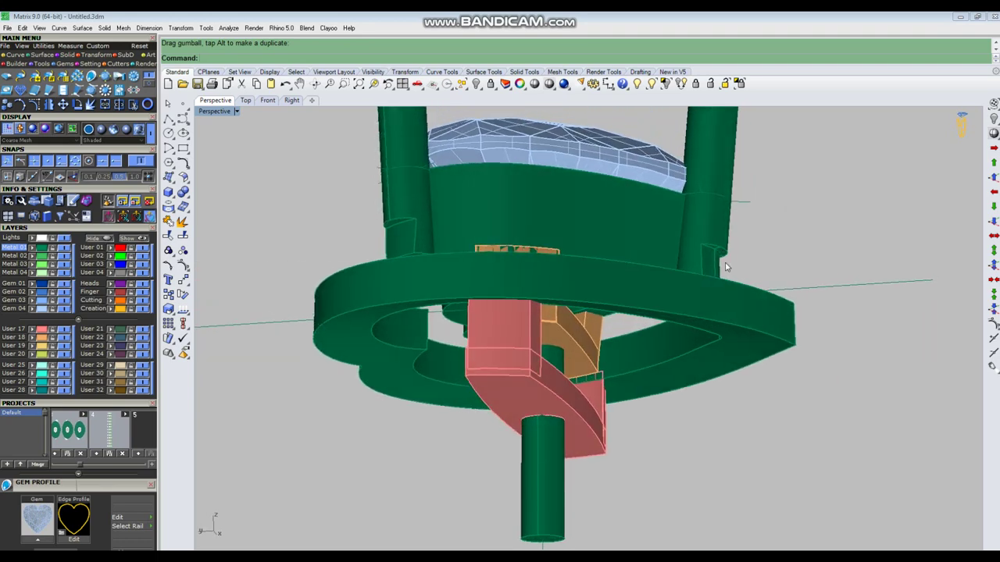
scroll(664, 264, "up", 4)
scroll(625, 270, "down", 5)
right_click_drag(629, 275, 590, 297)
right_click_drag(517, 286, 603, 262)
scroll(373, 276, "up", 4)
right_click_drag(374, 277, 616, 236)
scroll(564, 268, "down", 4)
key("ctrl+z")
right_click_drag(494, 250, 584, 320)
Copy the entire setting 20 units in the negative X direction, beside the original
scroll(532, 268, "down", 6)
scroll(486, 321, "down", 2)
scroll(561, 310, "down", 6)
left_click_drag(624, 276, 495, 384)
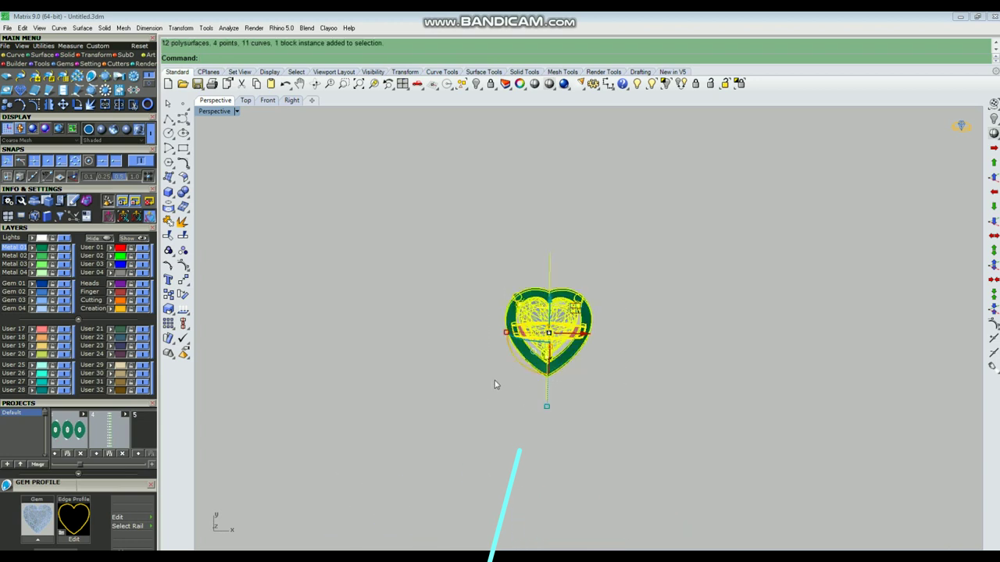
right_click(717, 296)
left_click(732, 289)
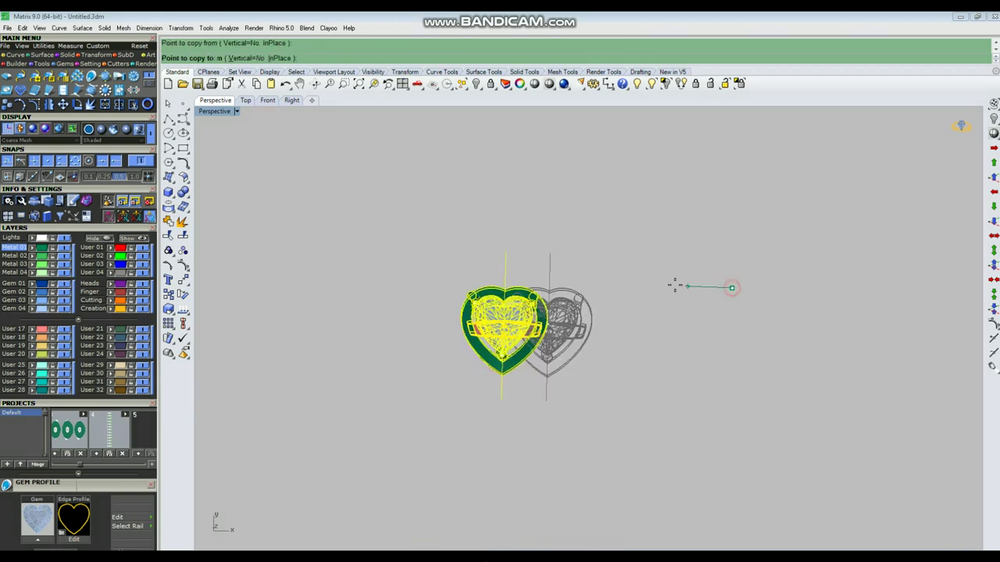
type("20")
key("Return")
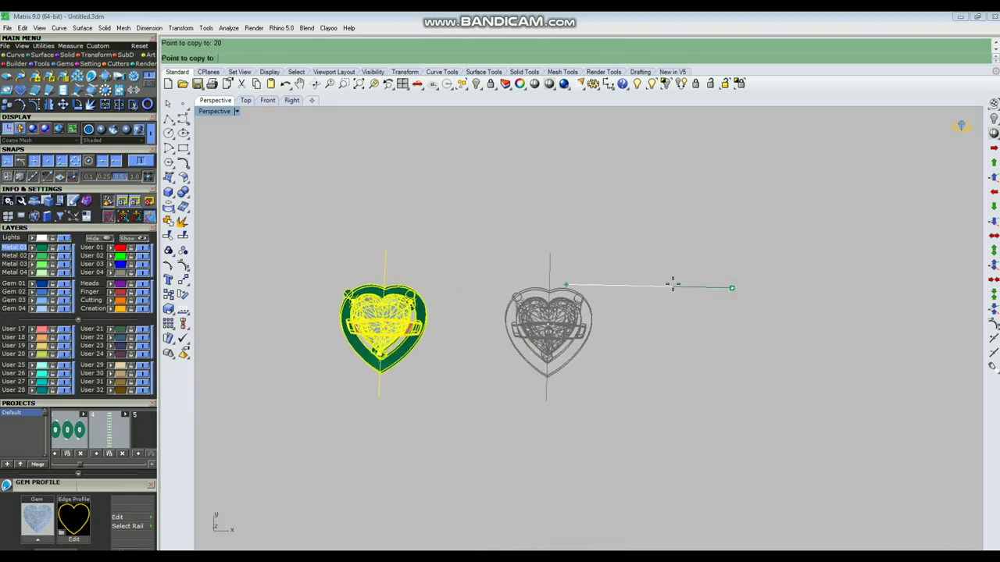
key("Return")
key("Return")
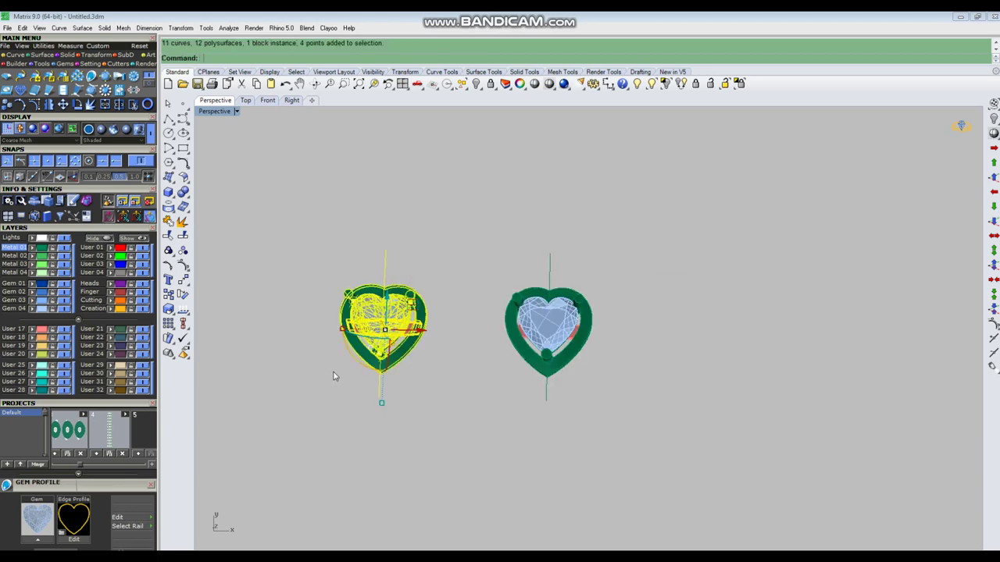
key("ctrl+h")
Delete the pink outer strip from underneath the original setting
key("ctrl+w")
left_click_drag(491, 263, 640, 432)
right_click_drag(602, 452, 577, 312)
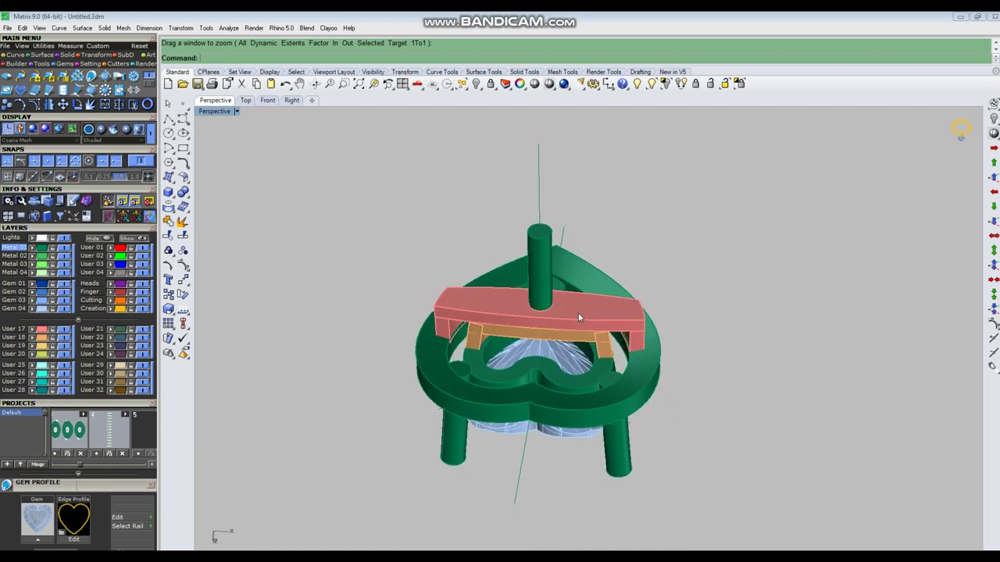
scroll(582, 312, "up", 6)
left_click(584, 310)
key("ctrl+h")
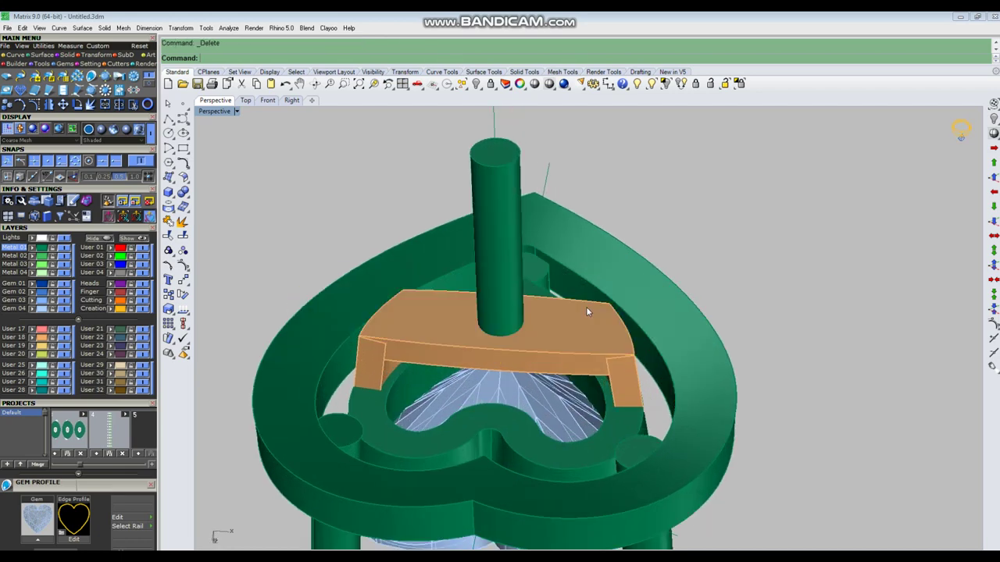
Ungroup all parts of the setting
key("ctrl+a")
type("ug")
key("Return")
left_click(574, 332)
left_click(574, 330)
key("Return")
key("Escape")
Extract and delete the orange inner strip's leg, side and top faces, keeping only its flat bottom face
left_click(577, 329)
left_click(615, 383)
key("Delete")
scroll(561, 360, "up", 2)
right_click_drag(574, 342, 542, 256)
scroll(579, 319, "down", 4)
right_click_drag(592, 457, 564, 255)
scroll(607, 320, "up", 4)
right_click_drag(550, 457, 576, 414)
scroll(398, 411, "up", 8)
left_click(409, 390)
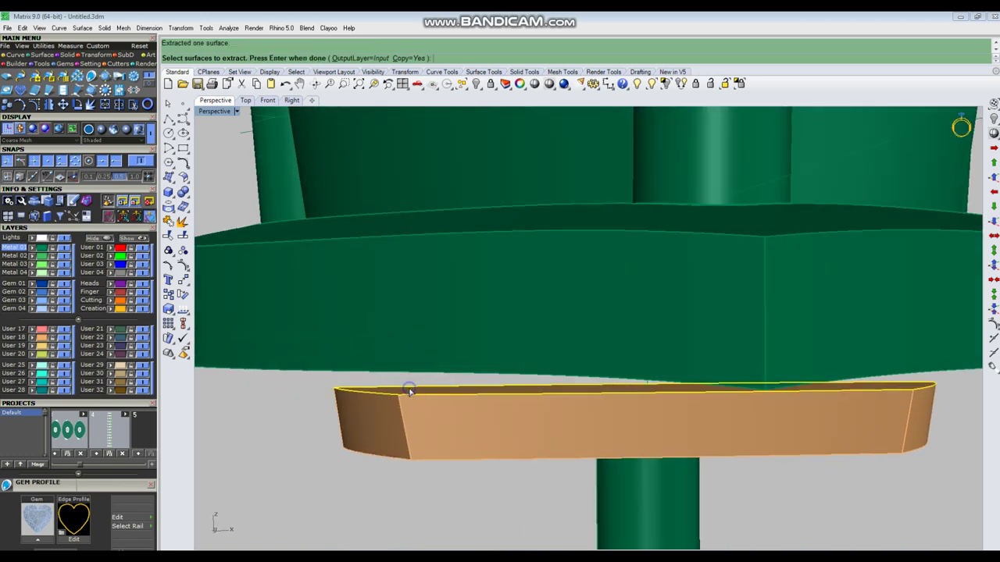
left_click(421, 414)
key("Delete")
Untrim the pipe hole in the inner strip's remaining flat bottom face
right_click_drag(484, 469, 543, 258)
scroll(609, 336, "down", 4)
right_click_drag(610, 340, 503, 352)
type("u")
key("Return")
left_click(683, 337)
right_click(637, 331)
scroll(638, 331, "down", 5)
right_click_drag(637, 331, 649, 367)
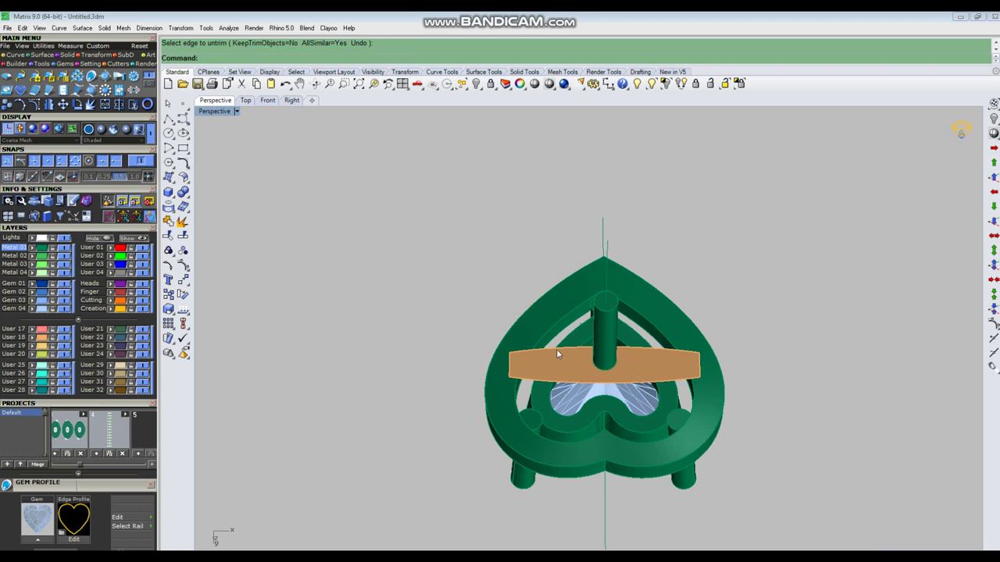
Delete the central pipe passing through the orange strip face, together with the vertical guide line beneath the setting
scroll(470, 270, "down", 4)
scroll(607, 324, "up", 4)
right_click_drag(627, 332, 576, 403)
scroll(587, 401, "up", 4)
right_click_drag(587, 365, 551, 411)
left_click(551, 411)
key("End")
key("Delete")
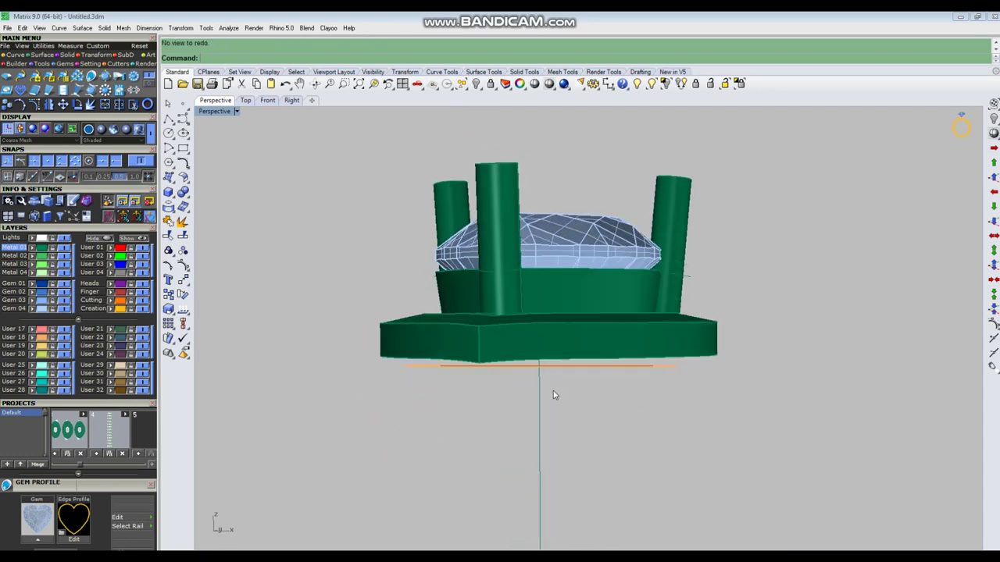
left_click_drag(545, 413, 510, 424)
key("Delete")
right_click_drag(569, 420, 615, 404)
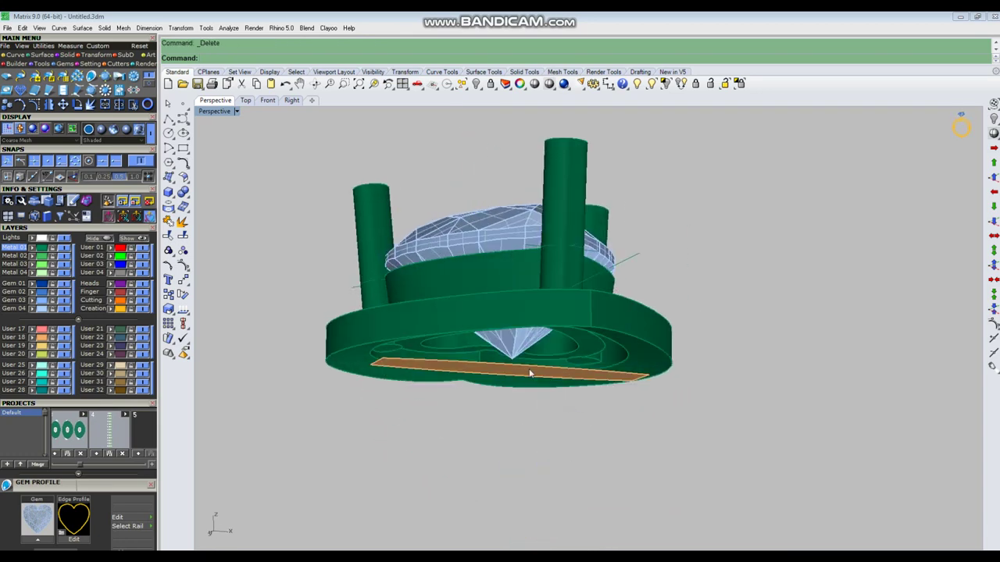
scroll(511, 364, "down", 2)
right_click_drag(579, 380, 551, 226)
left_click_drag(505, 363, 512, 358)
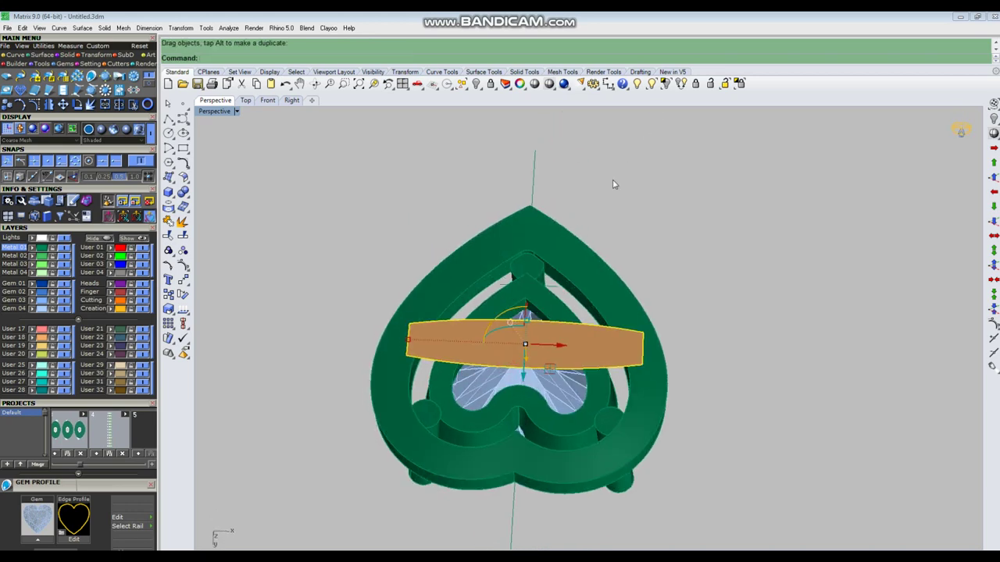
key("ctrl+z")
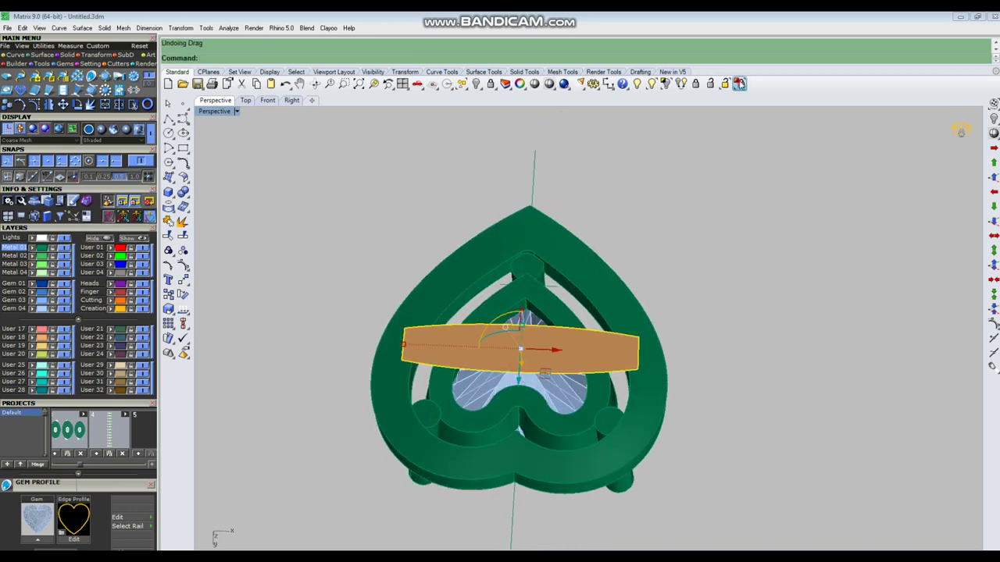
Lock everything except the orange strip face and add a bounding-box edit cage around it with the Global region
left_click(740, 84)
left_click(536, 360)
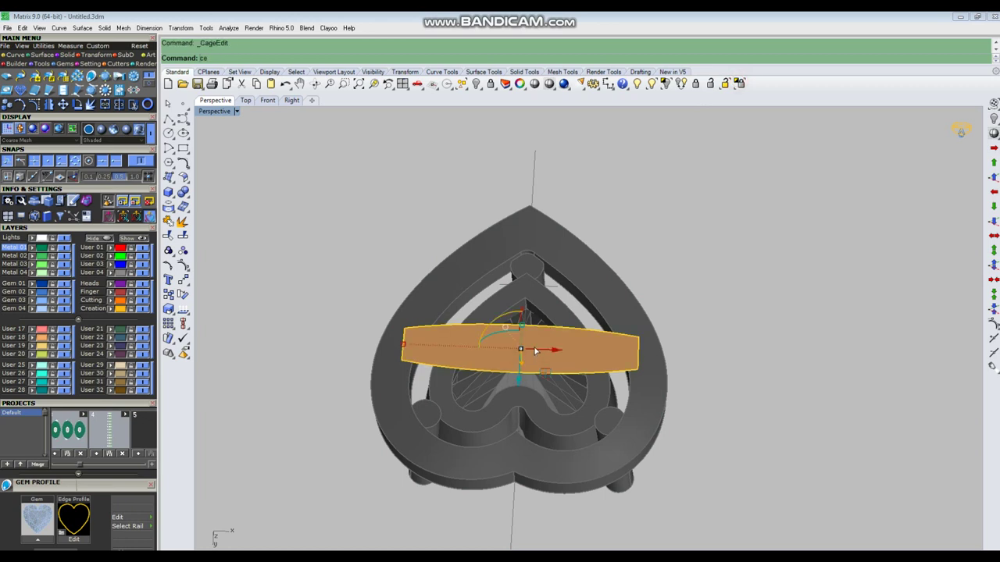
key("Return")
type("b")
key("Return")
key("Return")
key("Return")
key("Return")
Move the cage points at both ends of the strip towards the heart border together, bending the strip into an arch
right_click_drag(522, 395, 511, 334)
scroll(407, 326, "up", 4)
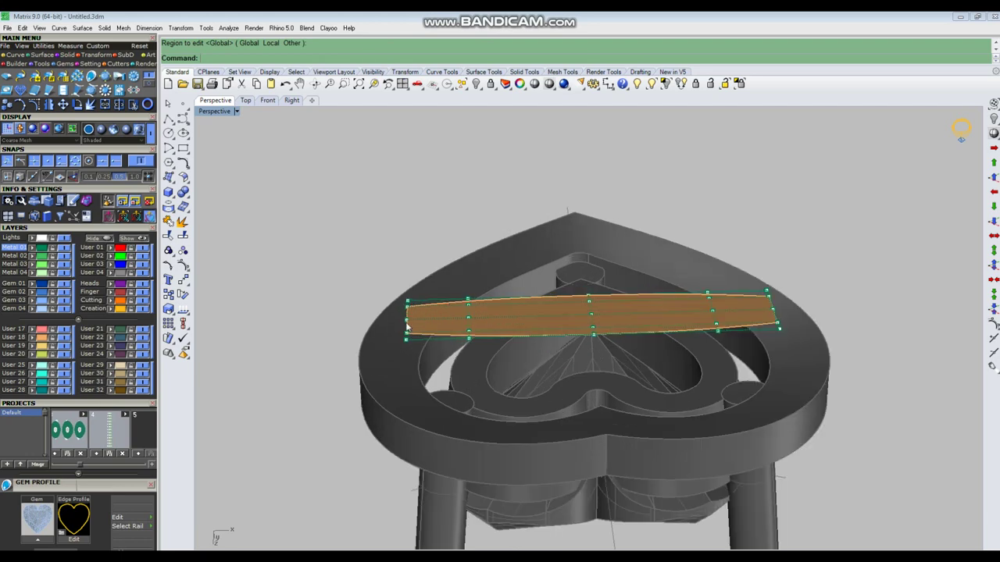
left_click_drag(441, 376, 442, 377)
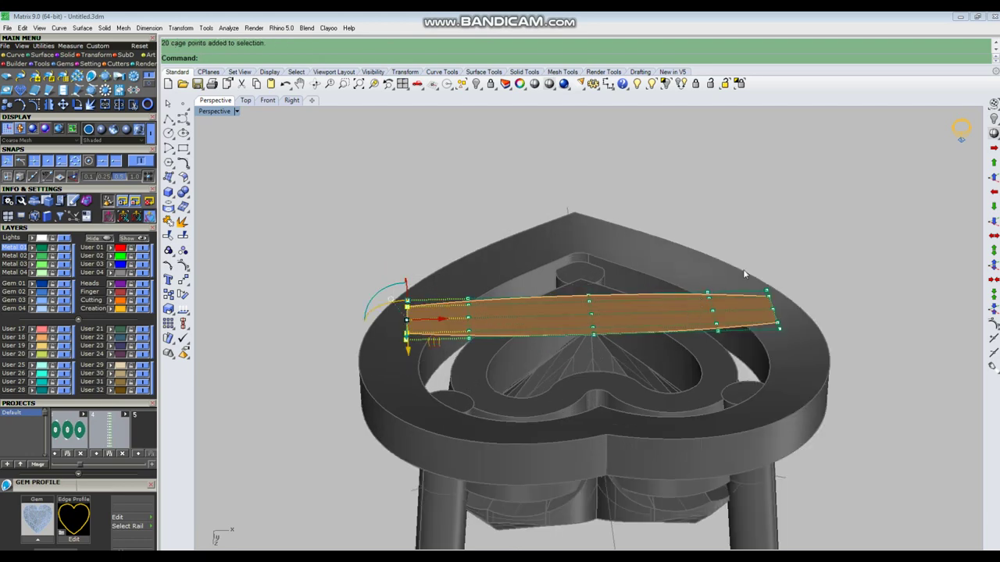
left_click_drag(782, 333, 790, 364, "shift")
right_click_drag(605, 341, 597, 315)
left_click_drag(587, 331, 568, 373)
right_click_drag(599, 237, 568, 336)
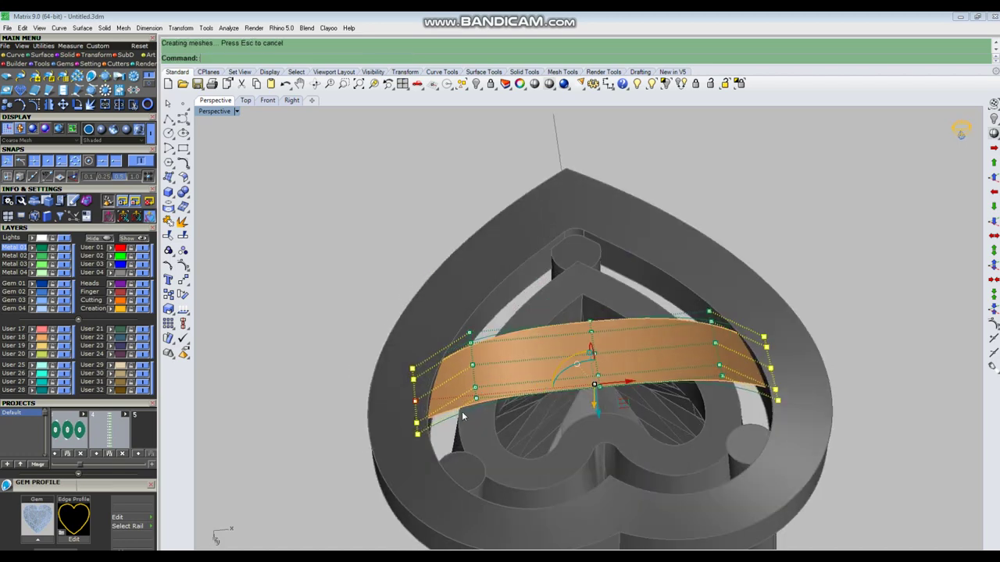
Scale the end cage points inward along the strip's length so both ends sit on the inner heart frame
left_click_drag(416, 404, 485, 421)
right_click_drag(479, 396, 489, 416)
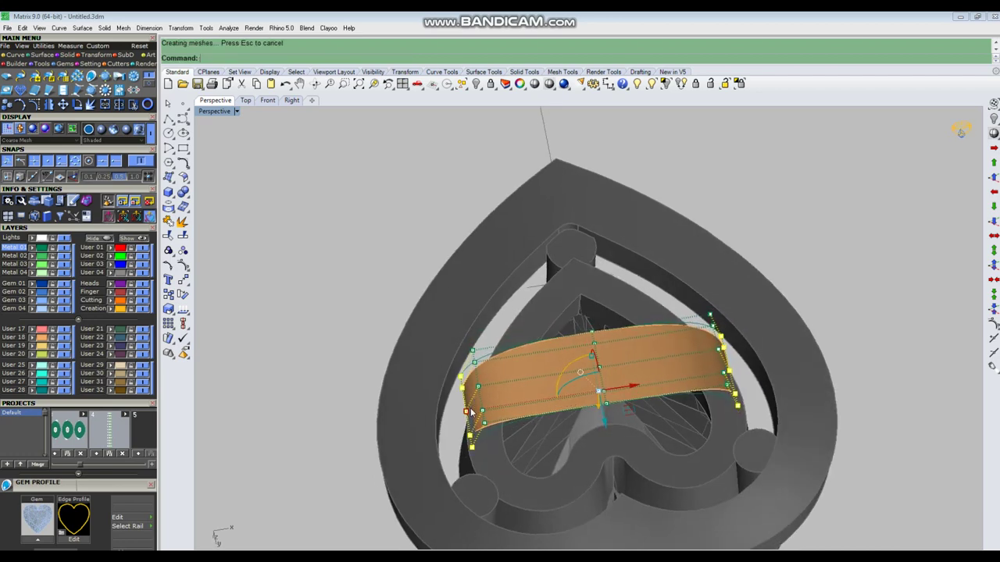
scroll(489, 416, "up", 4)
left_click_drag(466, 419, 494, 420)
scroll(522, 362, "down", 4)
right_click_drag(522, 363, 523, 279)
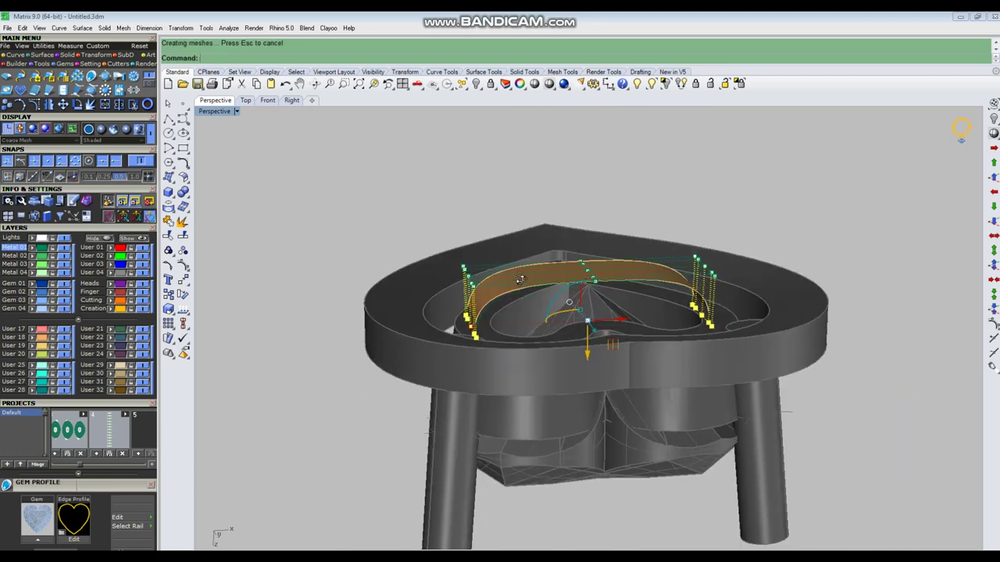
Select the cage points next to both strip ends and scale them inward along the strip's length to refine the arch
left_click_drag(456, 240, 507, 300)
left_click_drag(644, 221, 715, 290, "shift")
right_click_drag(617, 278, 540, 289)
scroll(478, 256, "up", 6)
left_click_drag(436, 269, 494, 278)
left_click(470, 165)
scroll(546, 210, "down", 5)
Add the middle cage points at the crown of the arch to the selected intermediate points
right_click_drag(741, 206, 658, 236)
left_click_drag(595, 204, 631, 266)
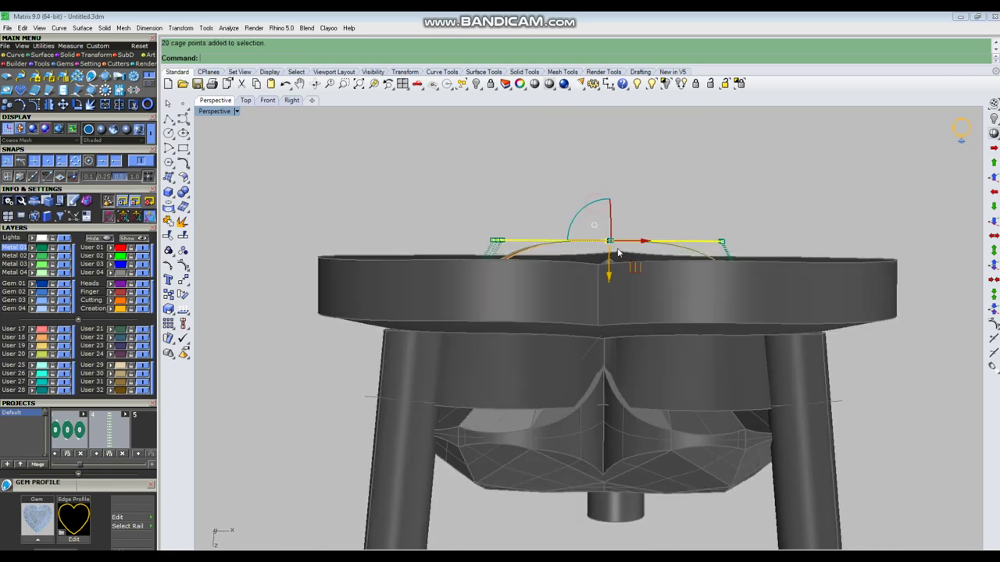